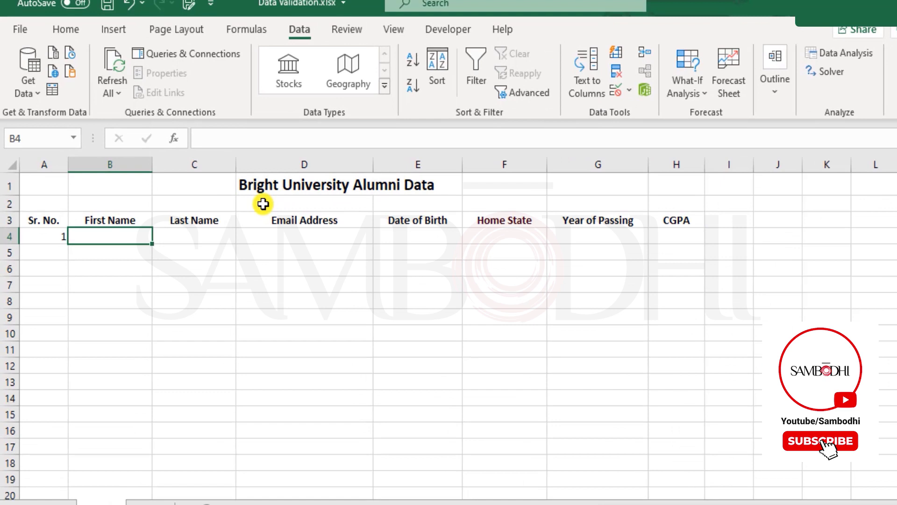
Step: Commit the first name in B4, then type and correct the last name in C4
key("Tab")
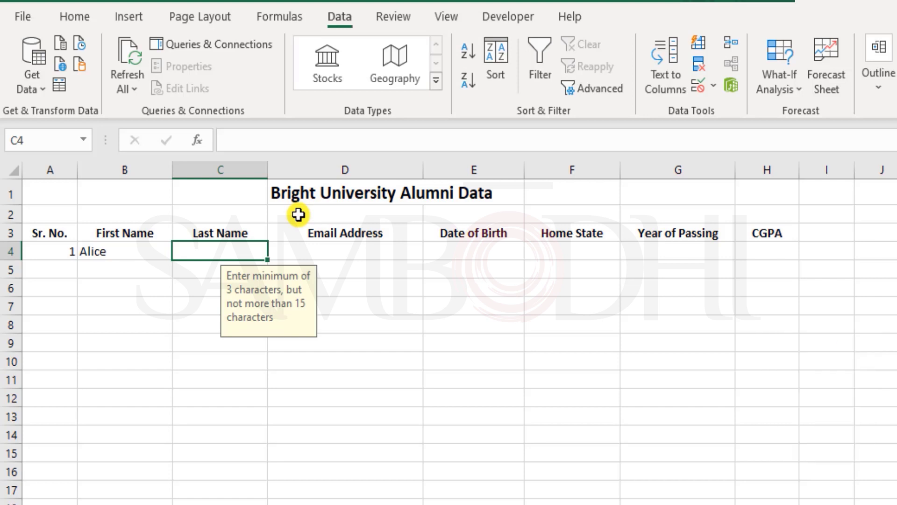
type("Wa")
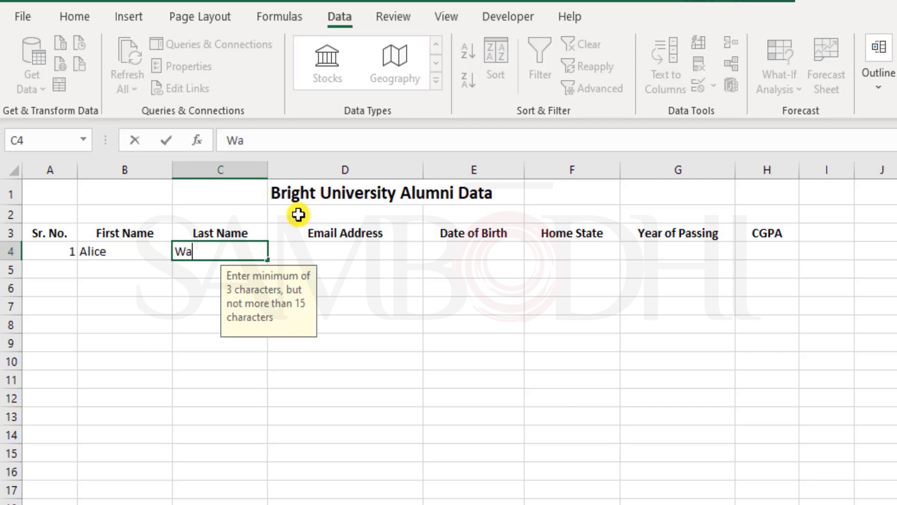
type("terwho")
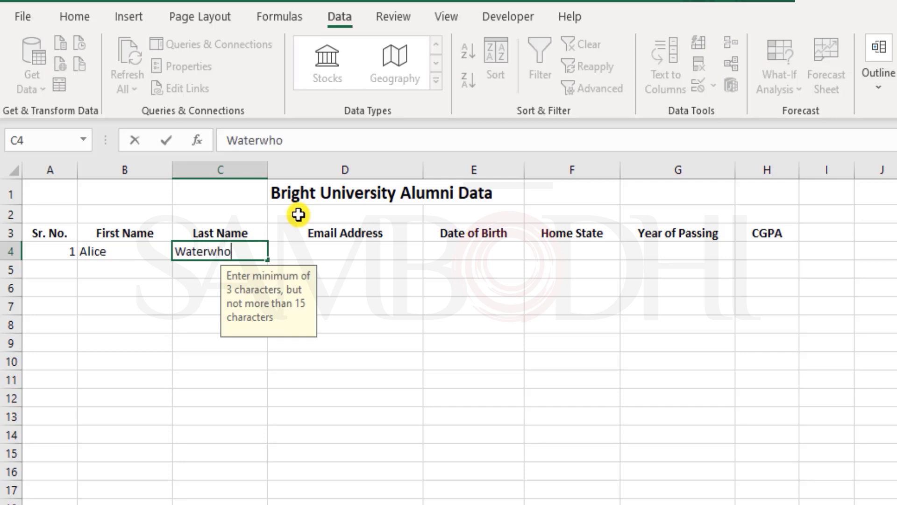
type("rthFirm")
key("BackSpace")
type("e")
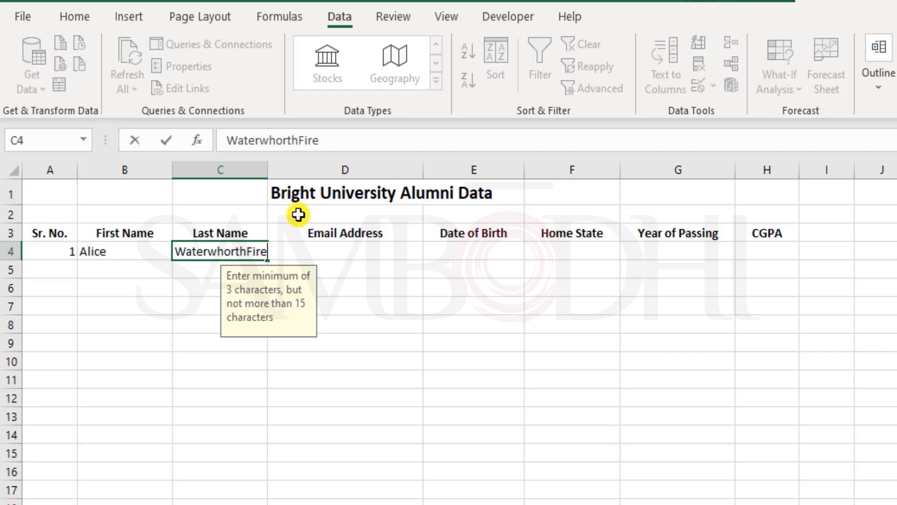
key("Left")
key("Left")
key("Left")
key("Left")
key("Left")
key("Left")
key("Left")
key("Left")
key("BackSpace")
key("End")
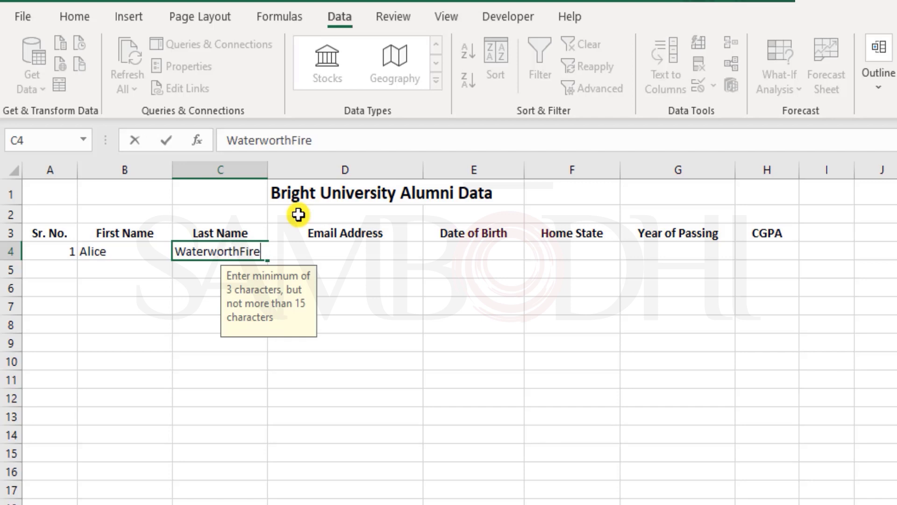
key("Return")
Step: Append an 's' to make C4's last name 15 characters and reopen it for editing
key("Up")
key("Right")
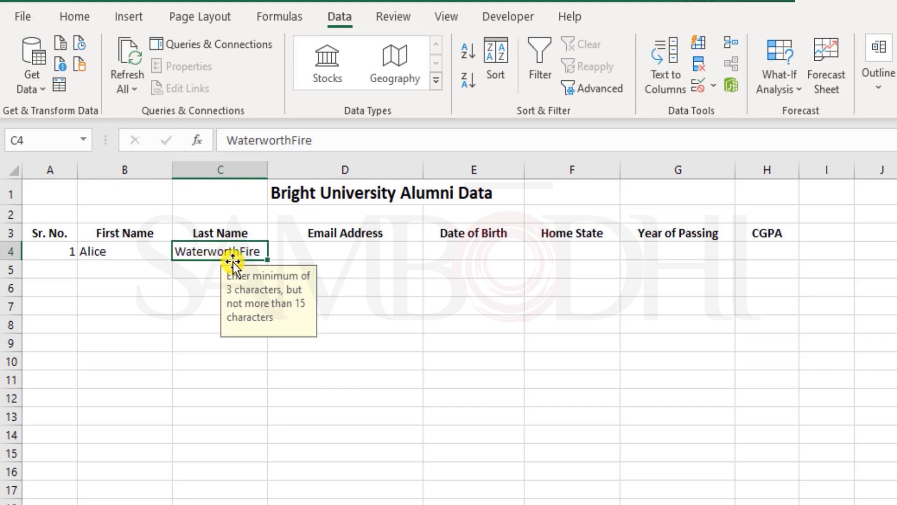
double_click(257, 251)
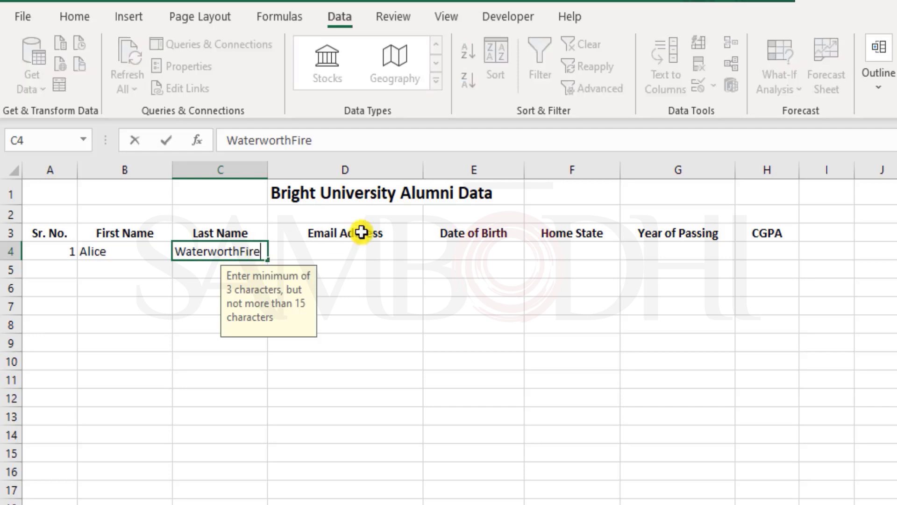
type("s")
key("Return")
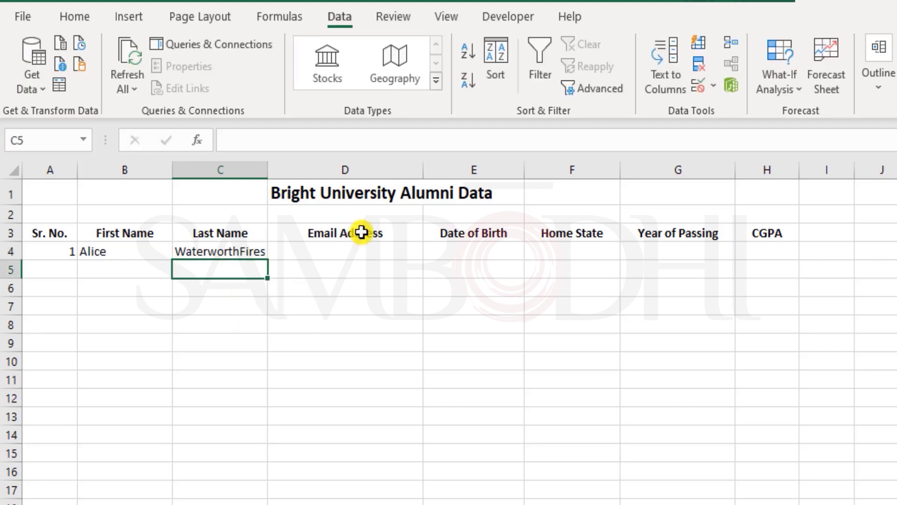
key("Up")
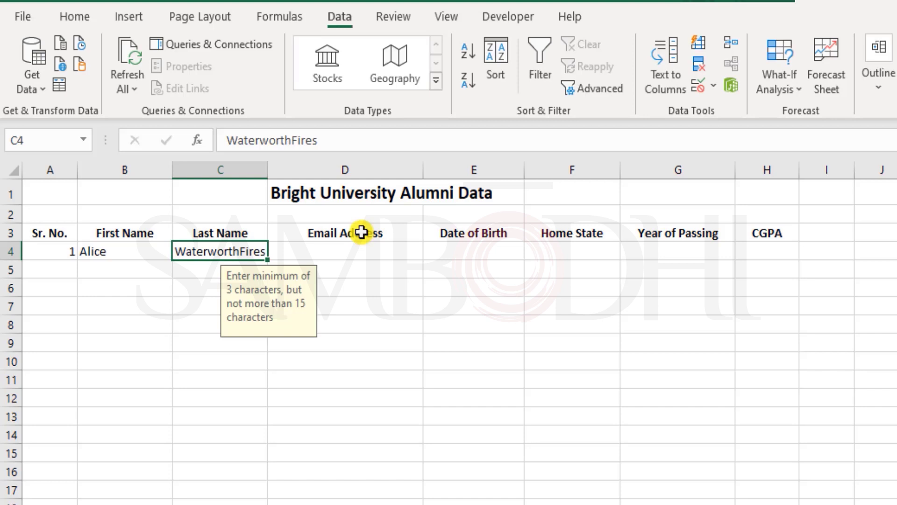
key("F2")
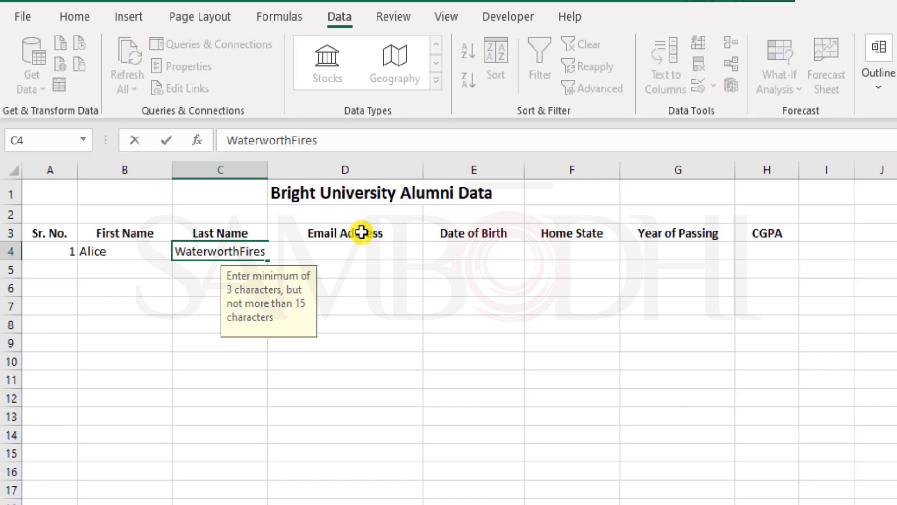
Step: Add a 16th letter to the last name, see it rejected, and choose Retry
type("y")
key("Return")
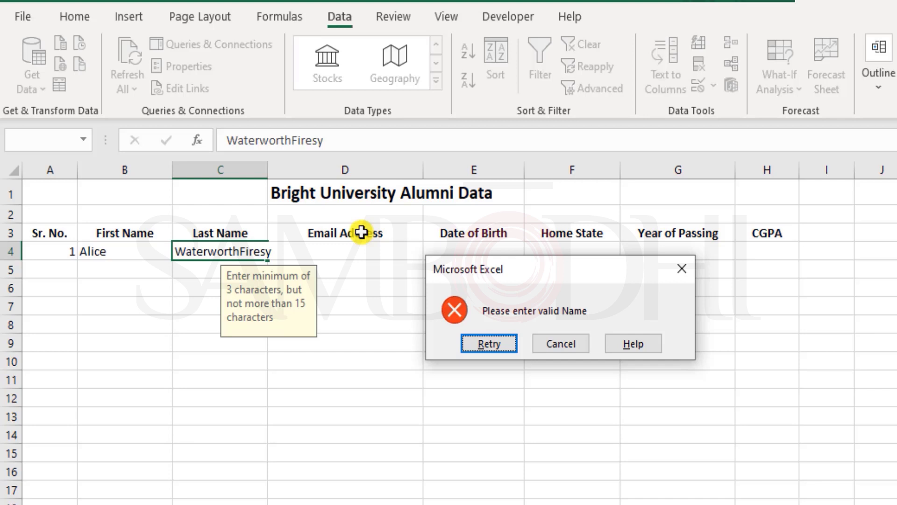
key("Tab")
key("shift+Tab")
key("Return")
Step: Shorten the last name in C4 to 'Waters' and commit it
key("End")
key("BackSpace")
key("BackSpace")
key("BackSpace")
key("BackSpace")
key("BackSpace")
key("BackSpace")
key("BackSpace")
key("BackSpace")
key("BackSpace")
key("BackSpace")
key("BackSpace")
key("BackSpace")
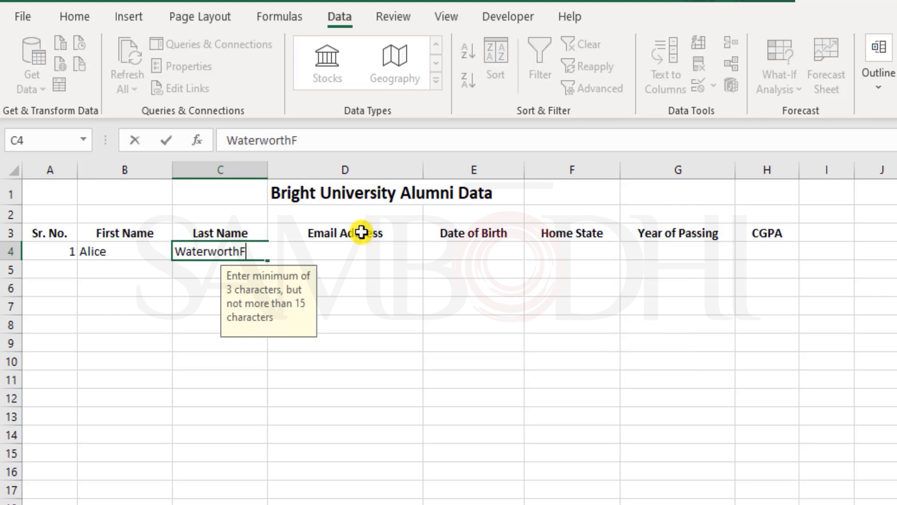
type("rs")
key("Tab")
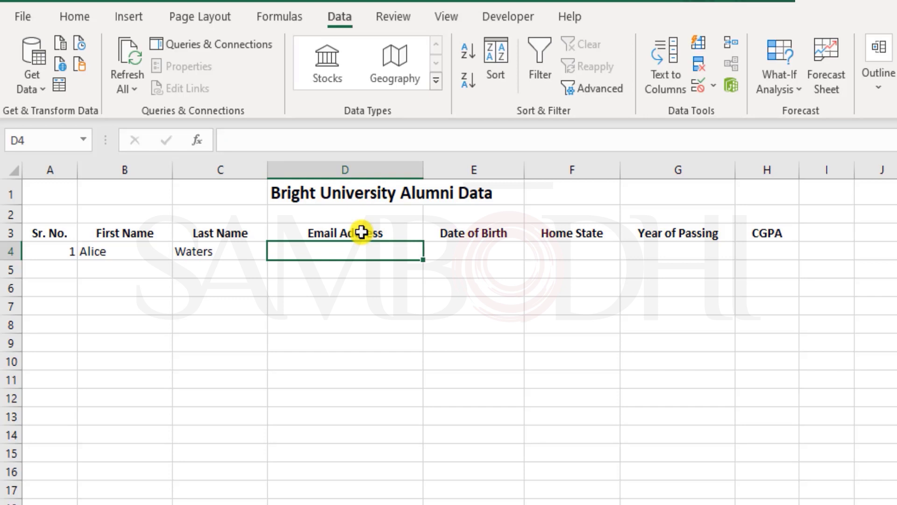
Step: Set E4's validation to allow Date between limits and dismiss the missing-dates warning
key("Tab")
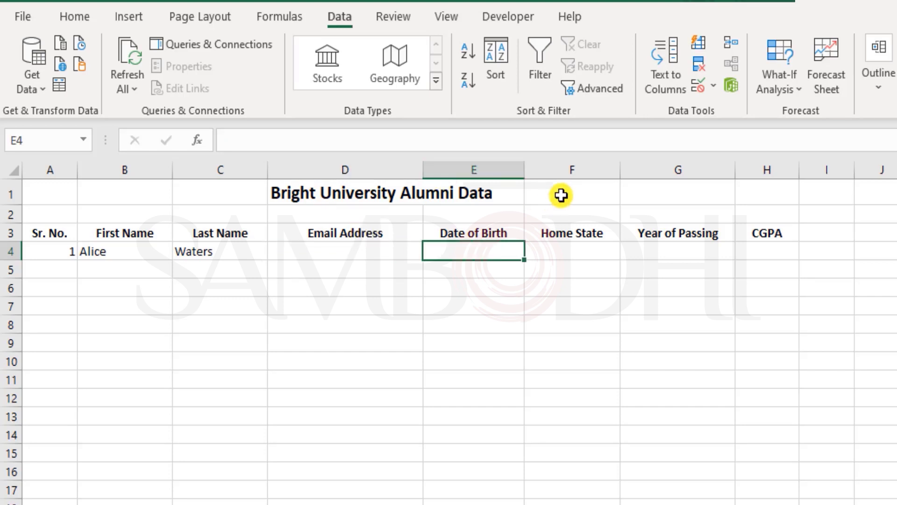
left_click(698, 87)
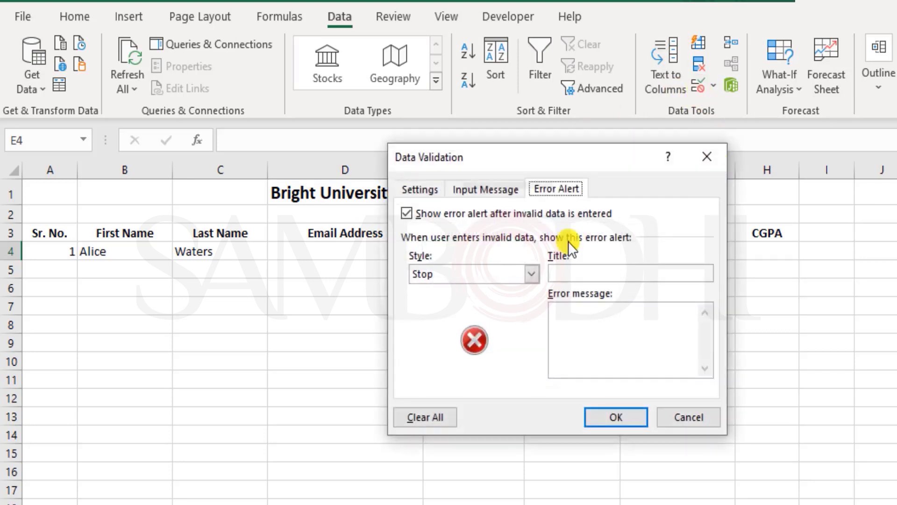
left_click(436, 191)
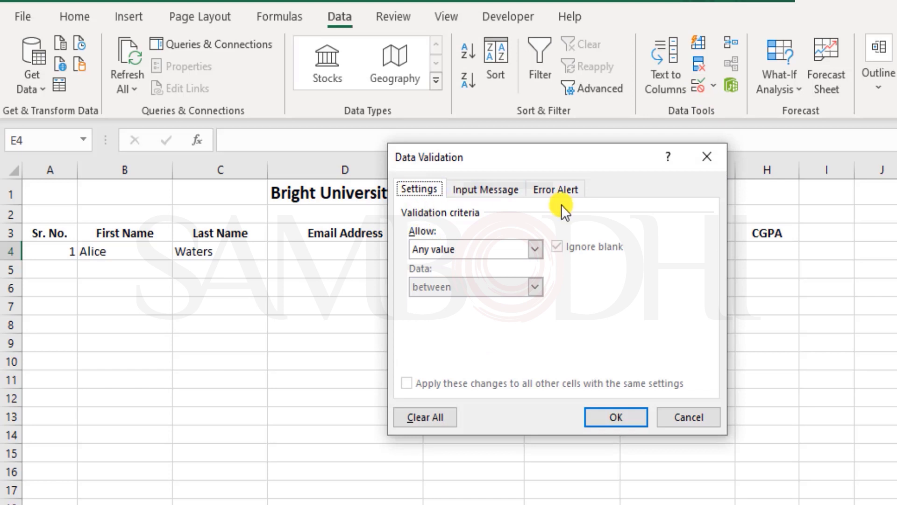
left_click(487, 247)
left_click(478, 312)
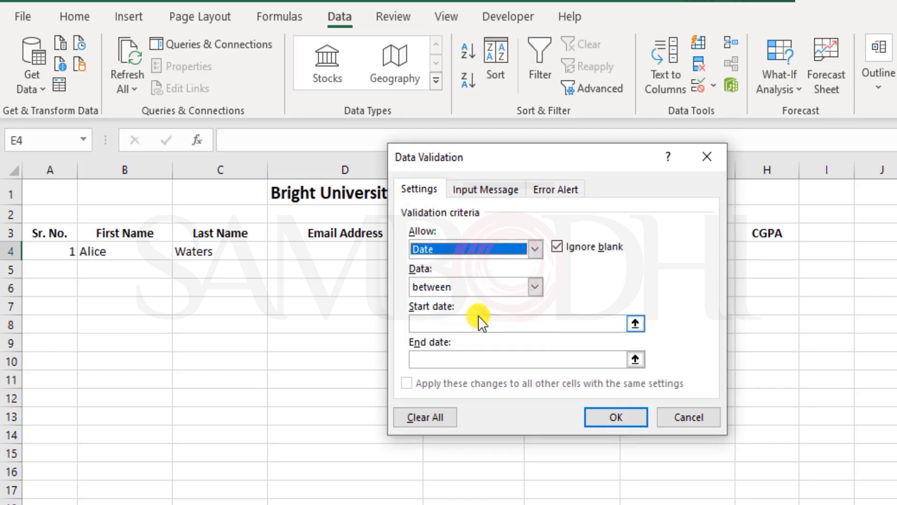
left_click(599, 419)
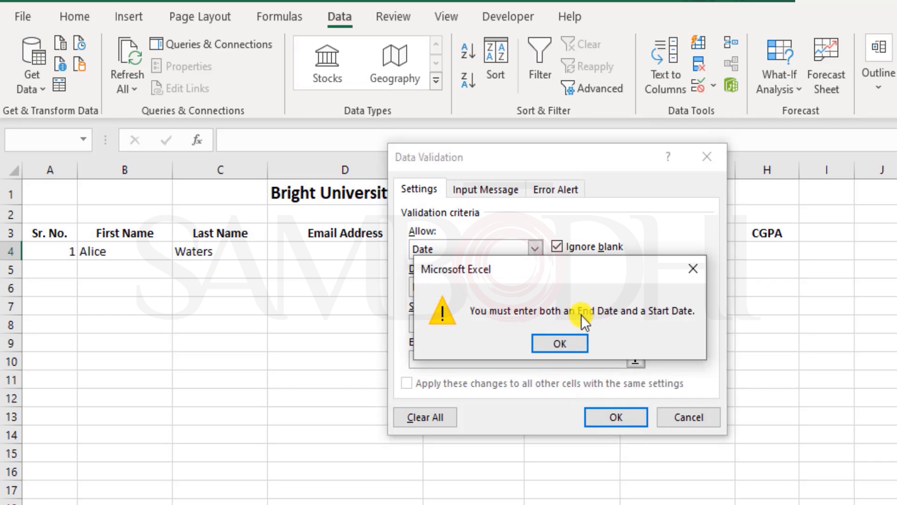
left_click(570, 345)
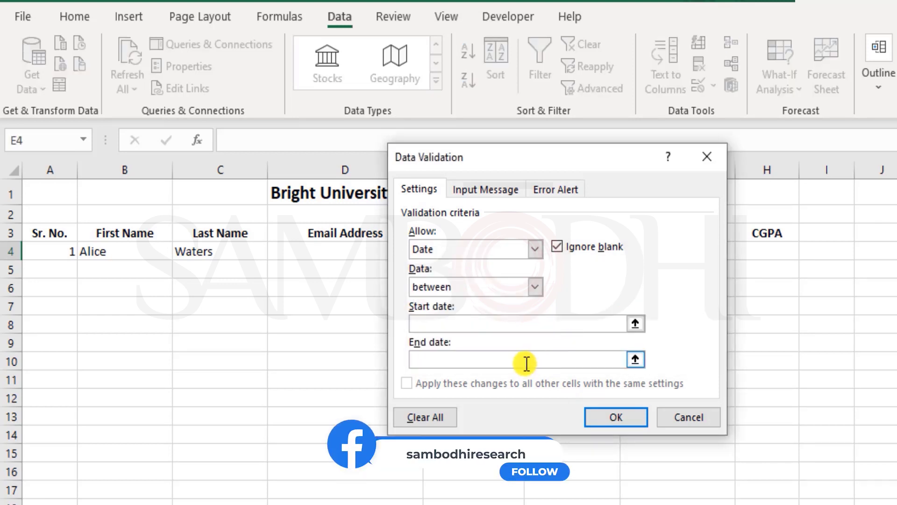
left_click_drag(551, 158, 686, 143)
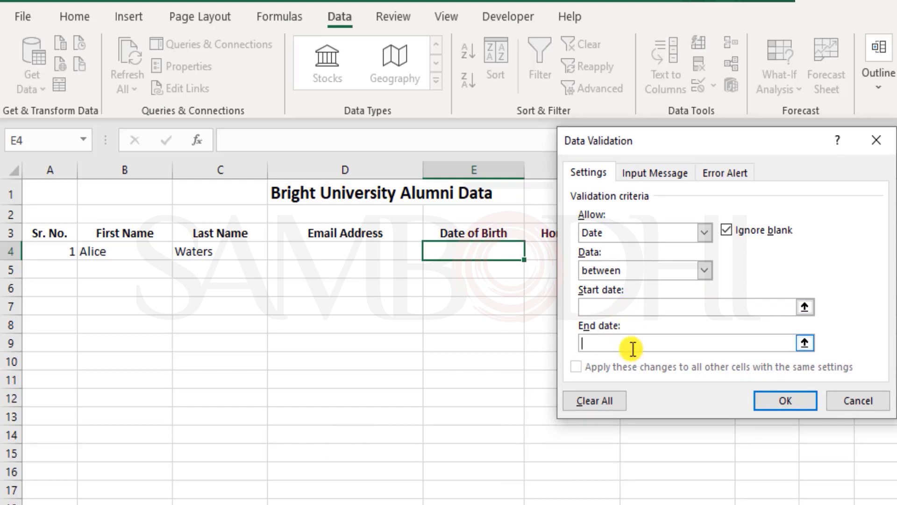
Step: Enter 1 jan 1940 as the start date of E4's date rule
left_click(627, 305)
type("1 jan 19")
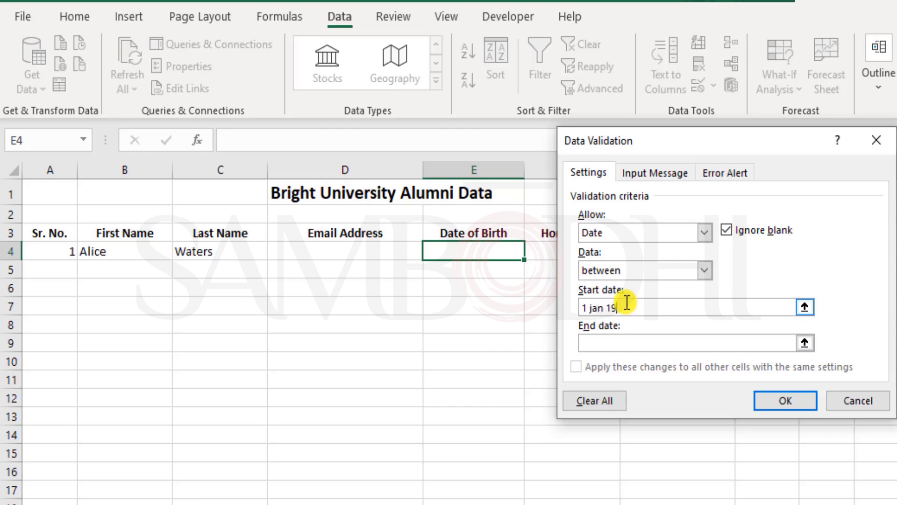
type("40")
left_click(626, 341)
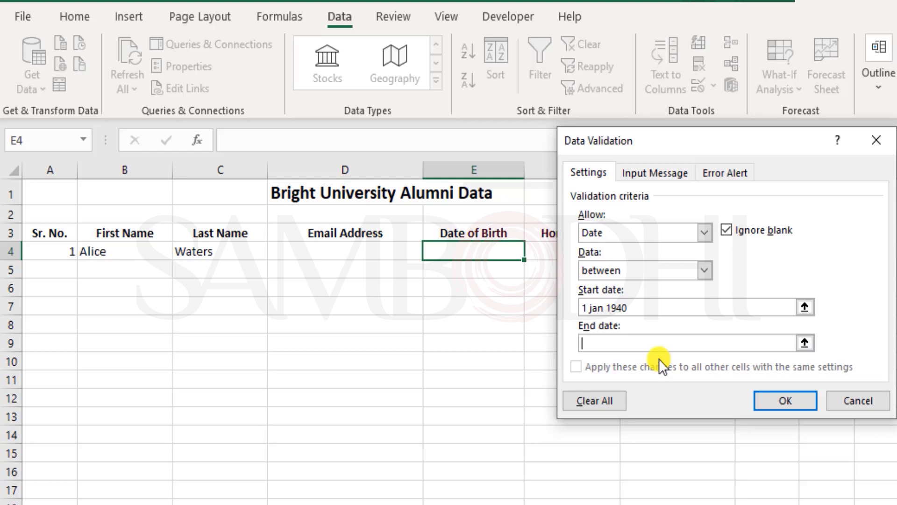
Step: Build the end-date formula =edate(today(),-16*12) for E4's date rule
type("=tod")
type("ay")
type("()+A4")
key("BackSpace")
key("BackSpace")
key("BackSpace")
left_click(588, 344)
type("edate(")
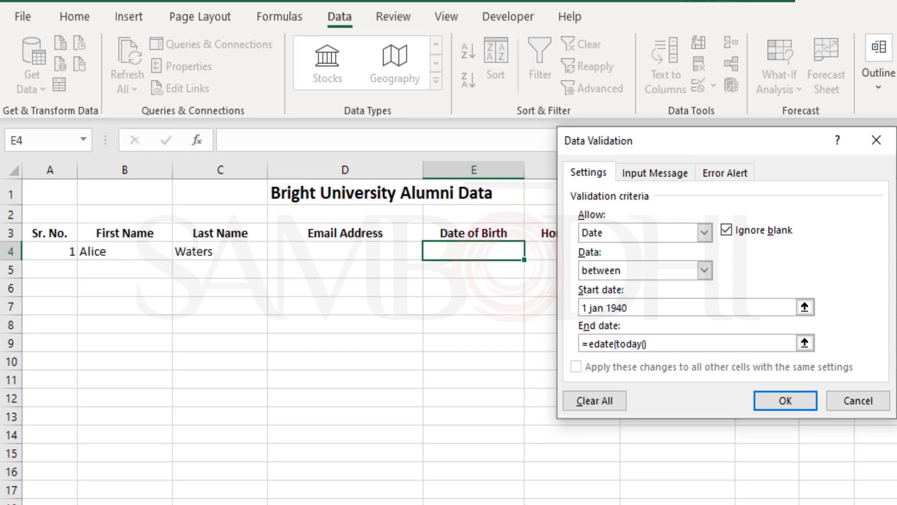
left_click(665, 345)
type(",-")
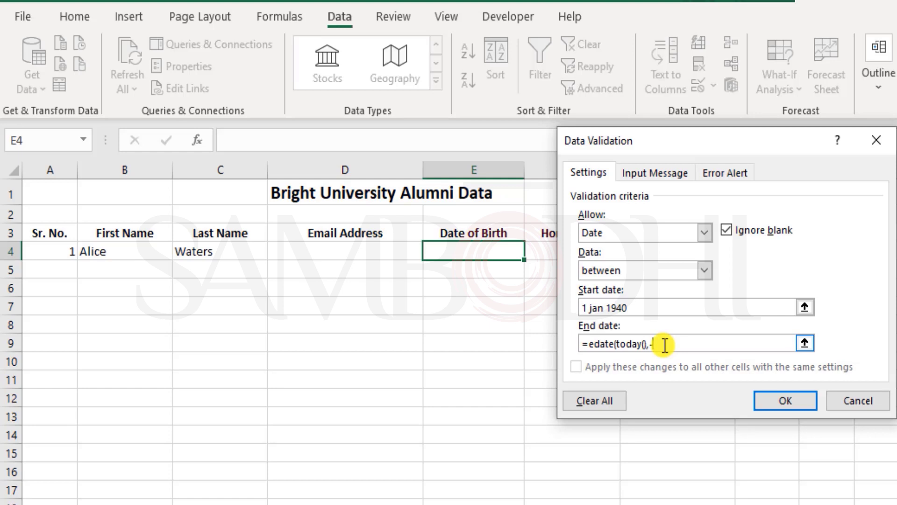
type("16*12)")
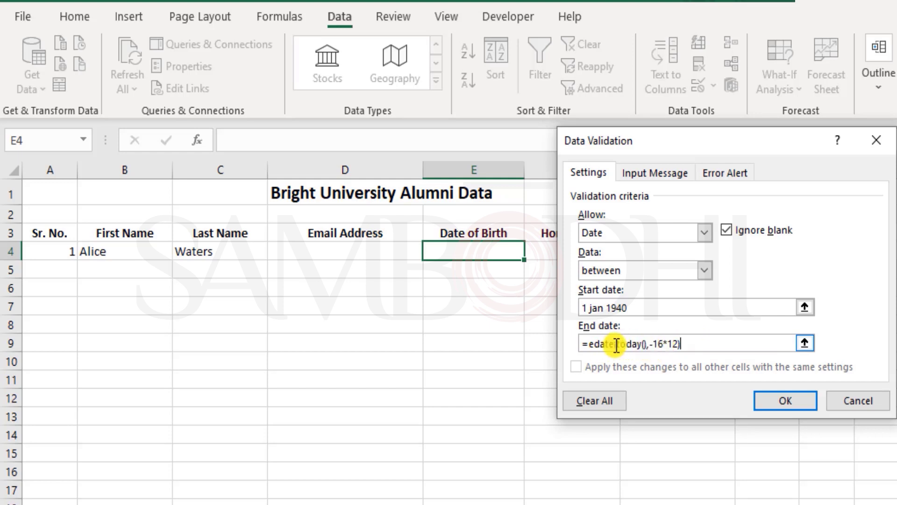
Step: Highlight the today() and -16*12 parts of the formula, then apply the rule
double_click(636, 343)
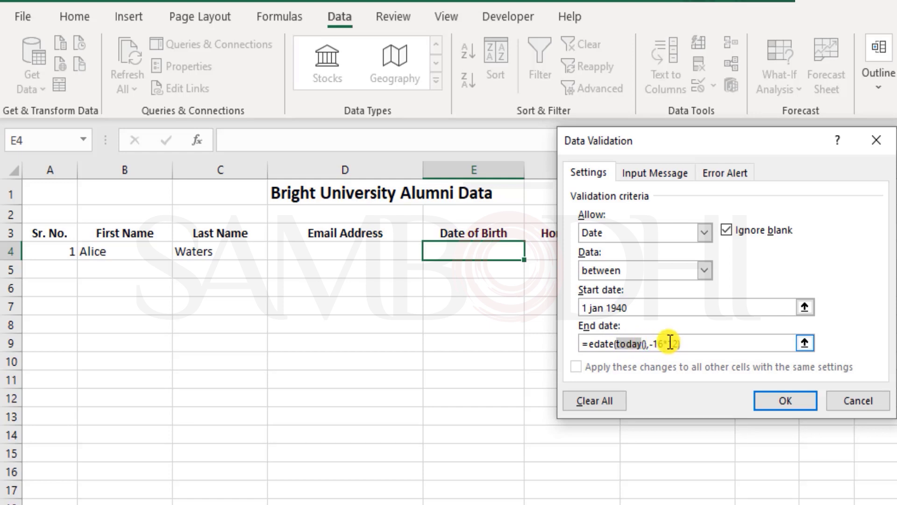
left_click_drag(649, 344, 678, 343)
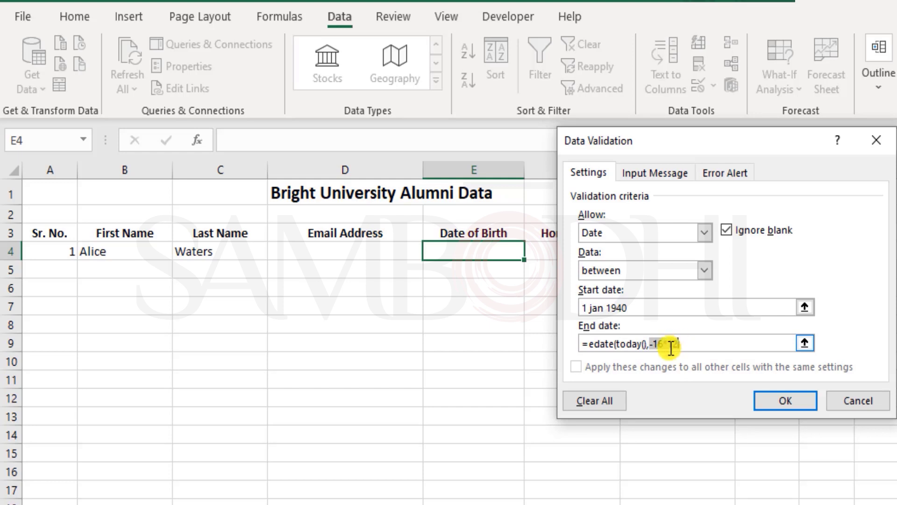
left_click(678, 344)
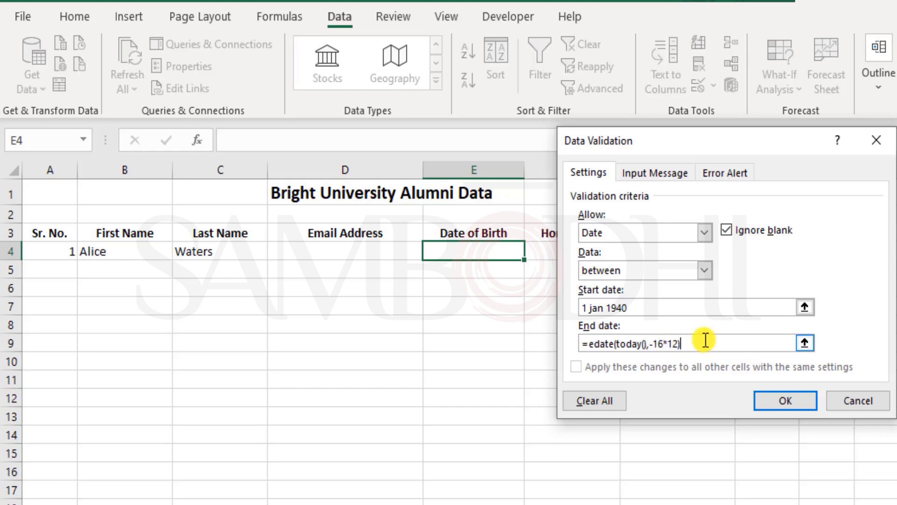
left_click(778, 399)
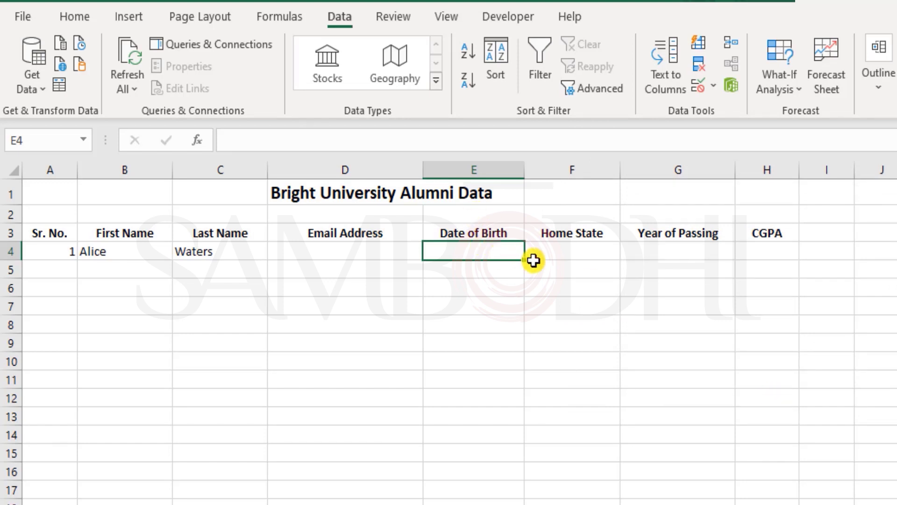
Step: Enter 10 oct 1990 in E4, then change its year to 2019 to test the rule
type("10 ")
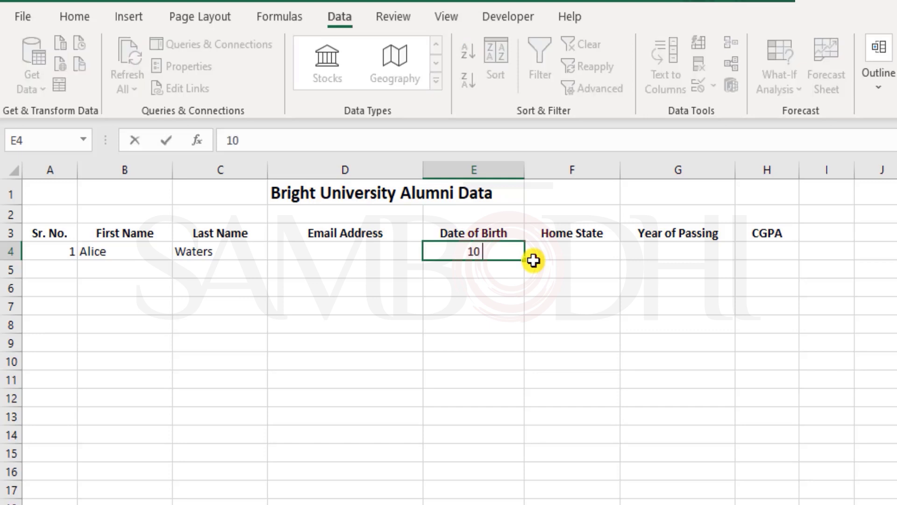
type("oct 1990")
key("Return")
key("Up")
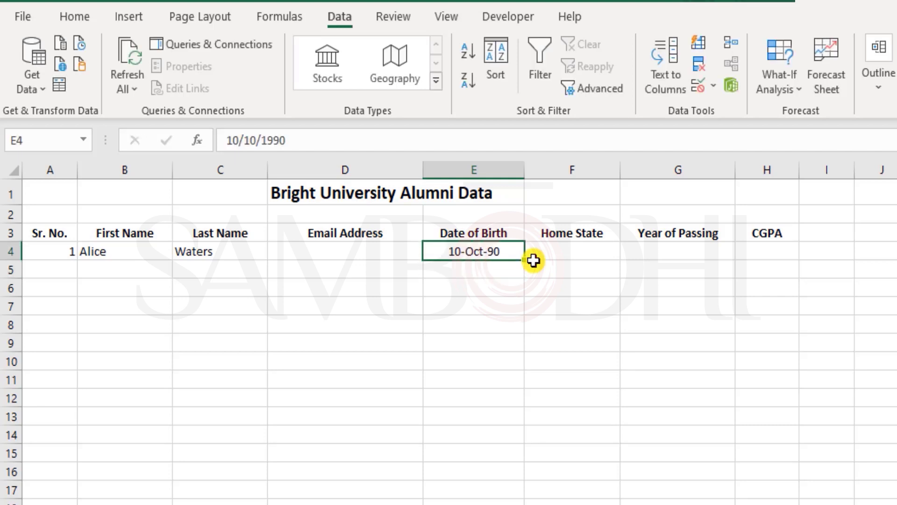
key("F2")
key("BackSpace")
key("BackSpace")
key("BackSpace")
key("BackSpace")
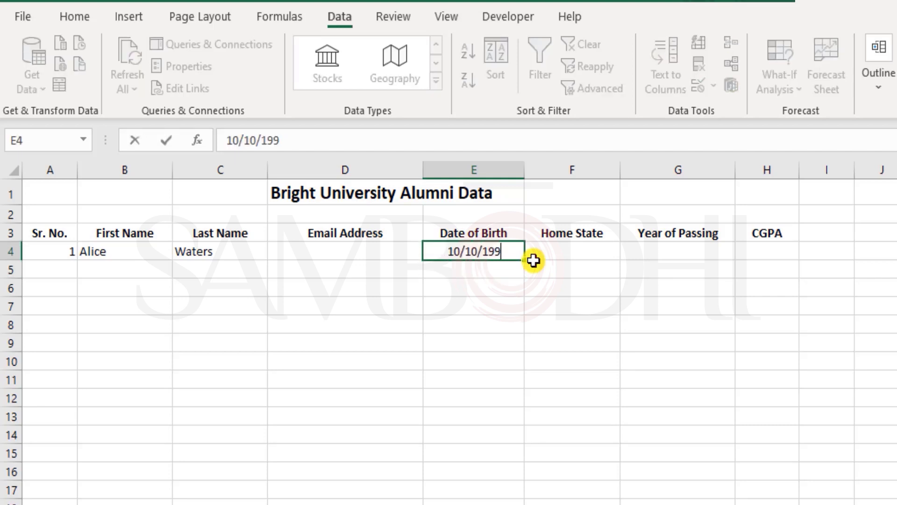
type("2019")
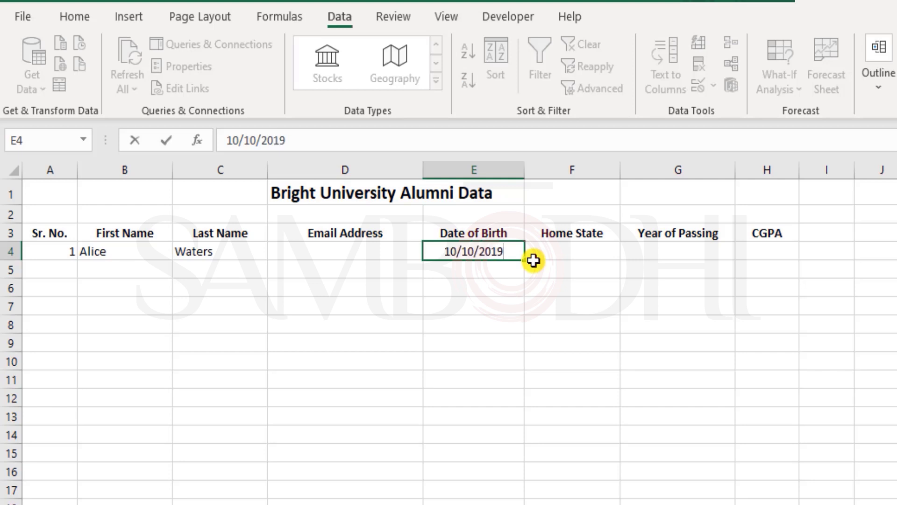
key("Return")
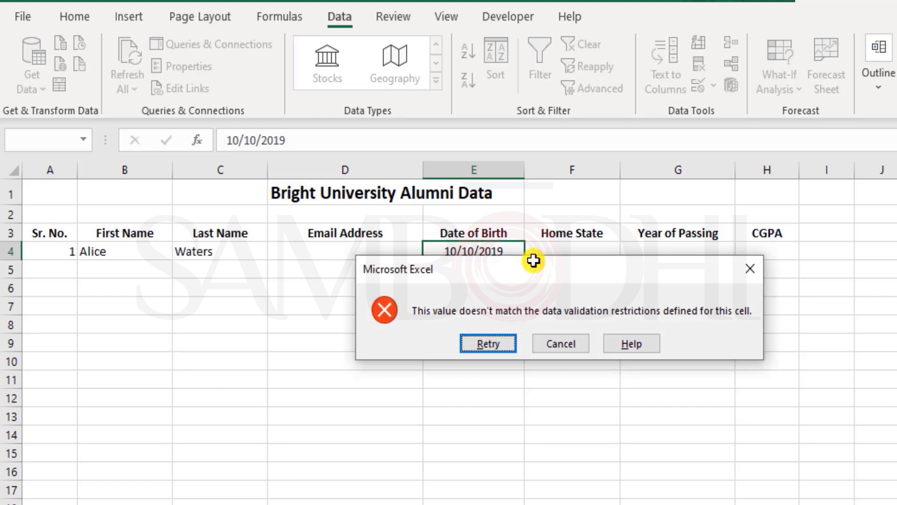
Step: Retry with 10/10/1990 after the error, then erase the year in E4 again
key("Return")
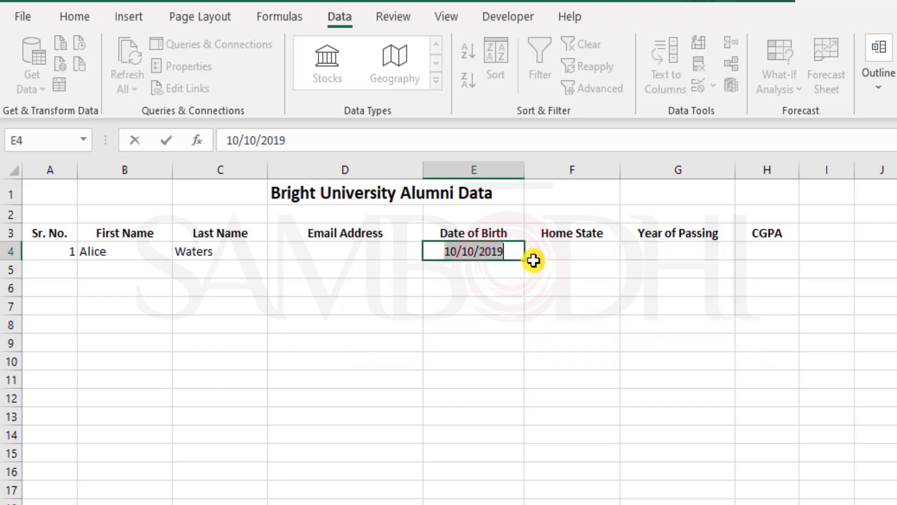
type("10/10/1990")
key("Return")
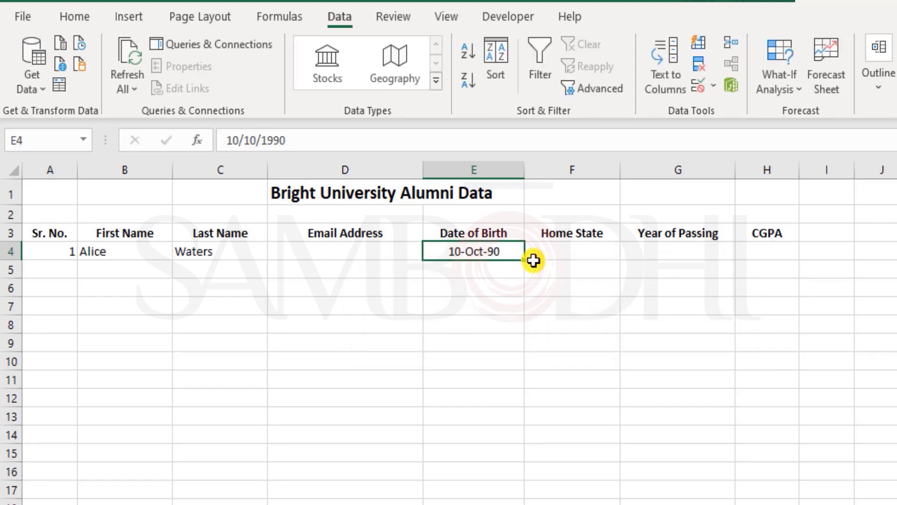
key("Return")
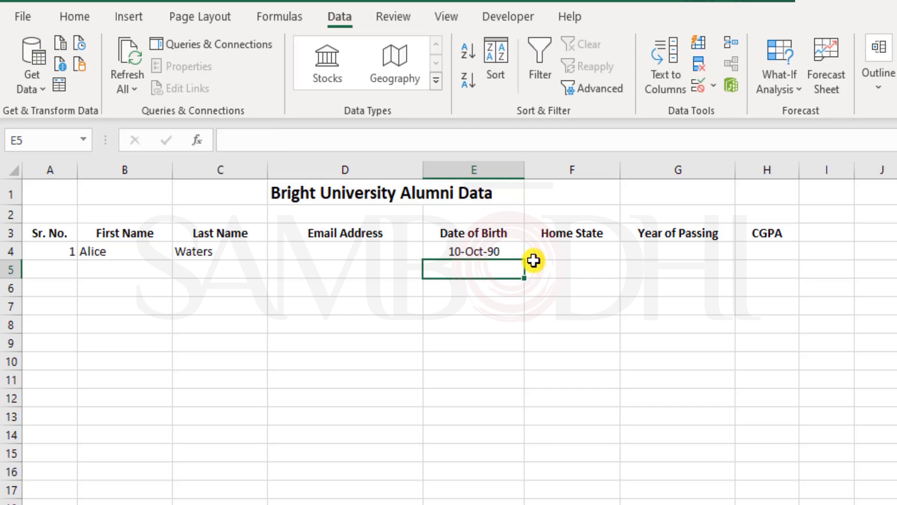
key("Up")
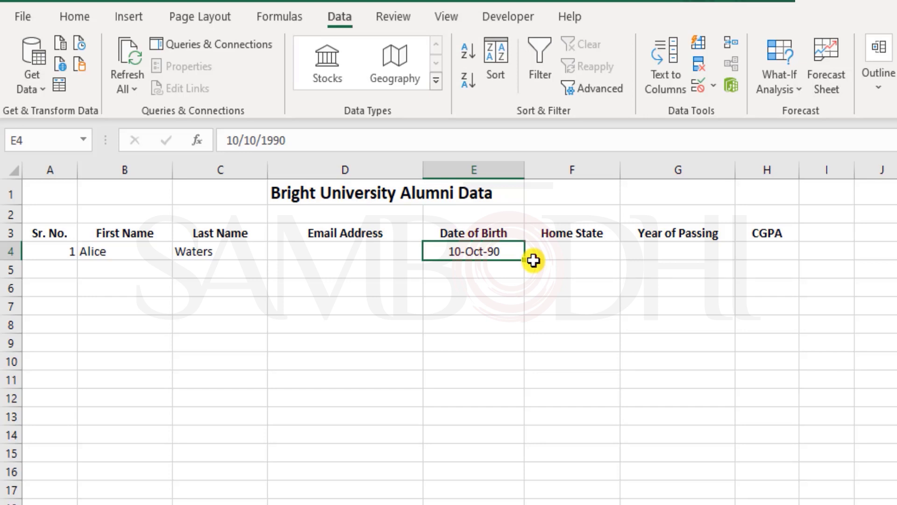
key("F2")
key("BackSpace")
key("BackSpace")
key("BackSpace")
key("BackSpace")
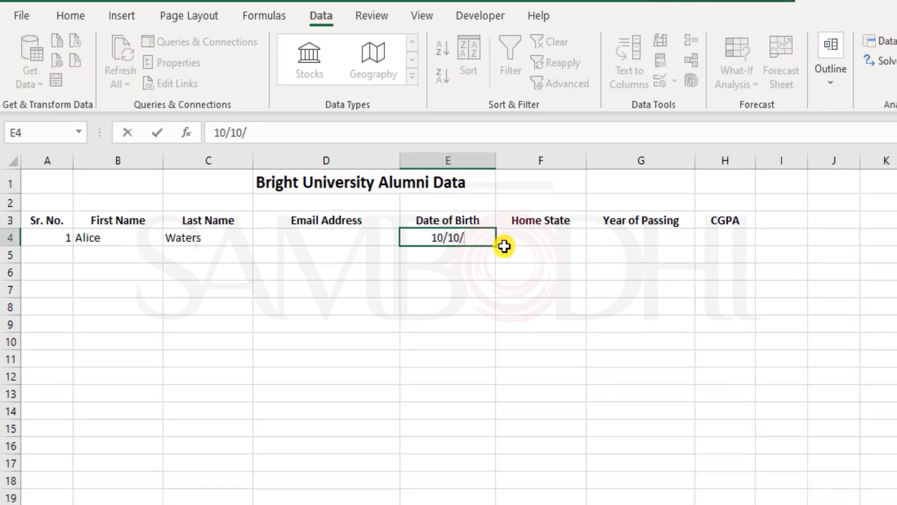
Step: Test a 2005 year (rejected and cancelled), then enter 1 jan 2005 in E4
type("2005")
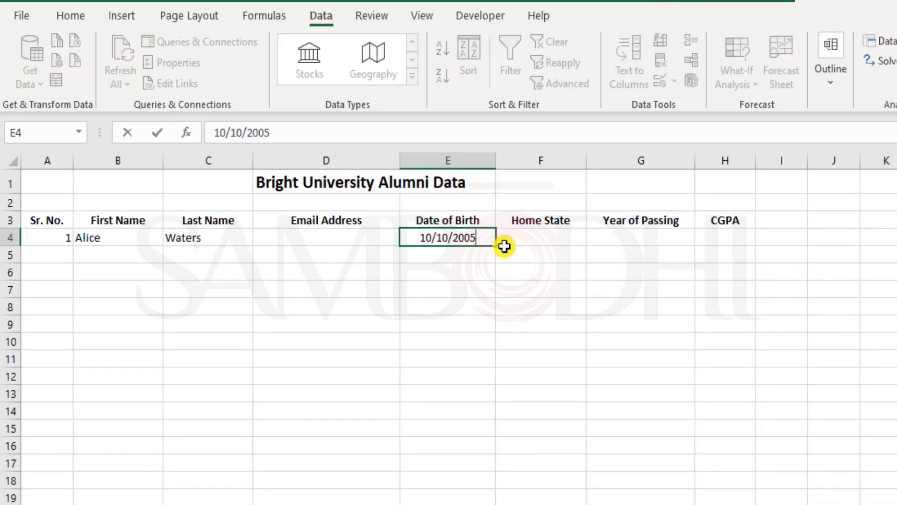
key("Return")
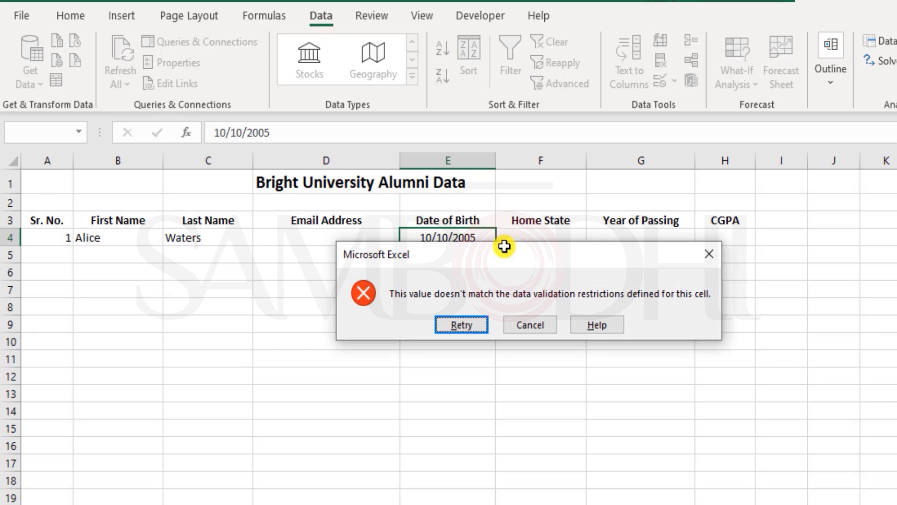
key("Escape")
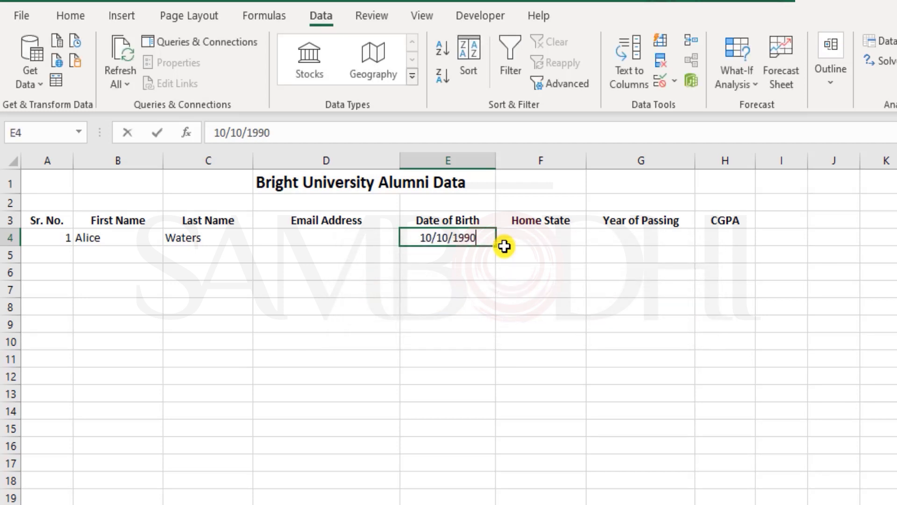
type("1 jan 2005")
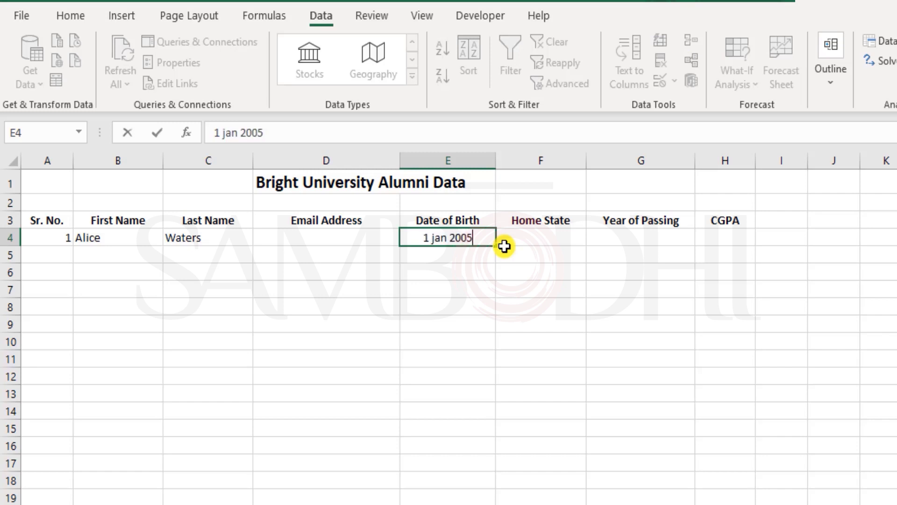
key("Return")
Step: Revise the middle number of E4's date to 2
key("Up")
key("F2")
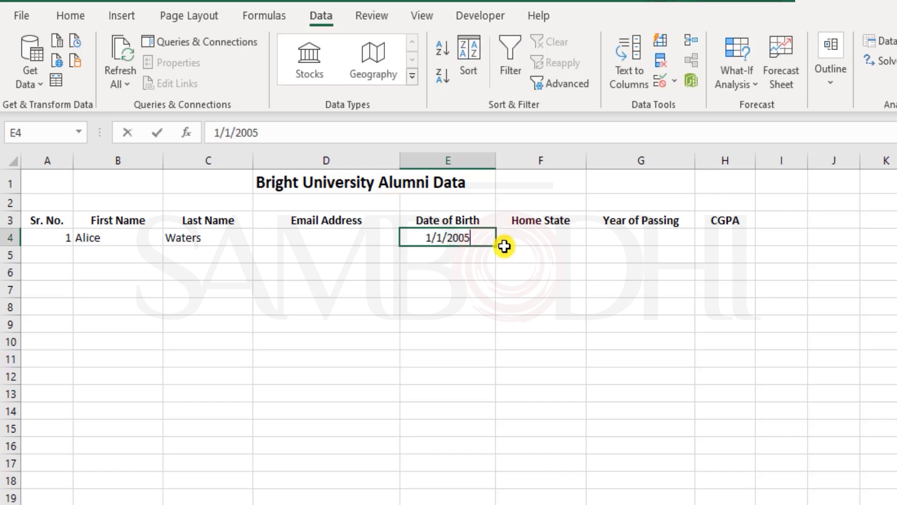
key("Left")
key("Left")
key("Left")
key("Left")
key("Left")
key("BackSpace")
type("2")
key("Return")
Step: Adjust E4's date digits again to store 2/1/2005
key("Up")
key("F2")
key("Left")
key("Left")
key("Left")
key("Left")
key("Left")
key("BackSpace")
type("3")
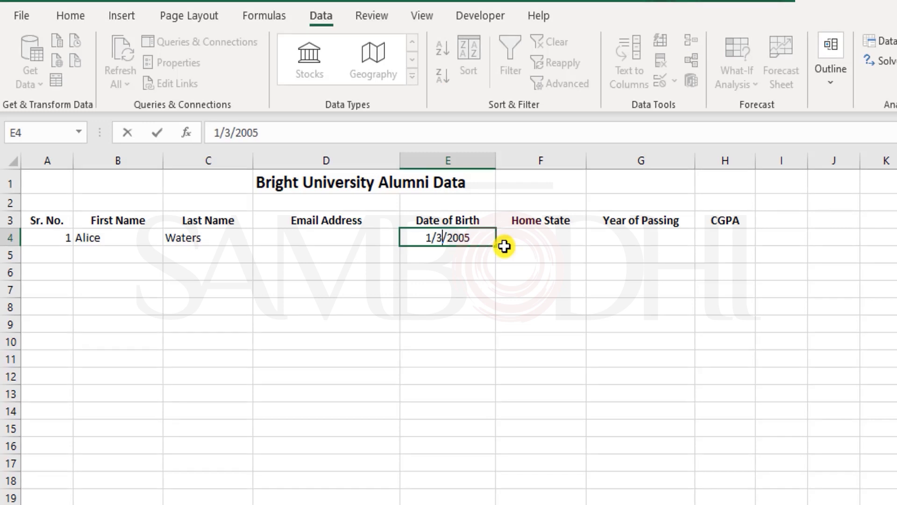
key("BackSpace")
type("1")
key("Left")
key("Left")
key("BackSpace")
type("2")
key("Return")
Step: Test 3/1/2005 in E4, see it rejected, and cancel back to 2/1/2005
key("Up")
key("F2")
key("Home")
key("Delete")
type("3")
key("Return")
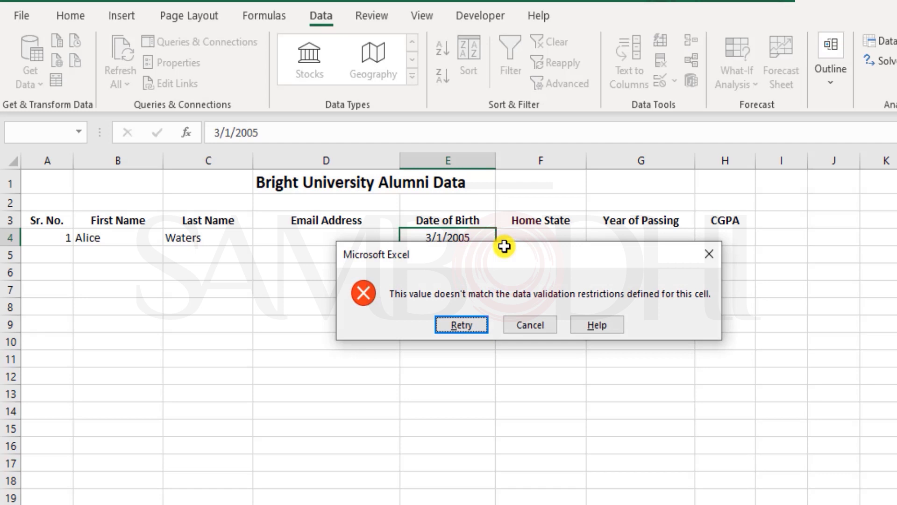
key("Escape")
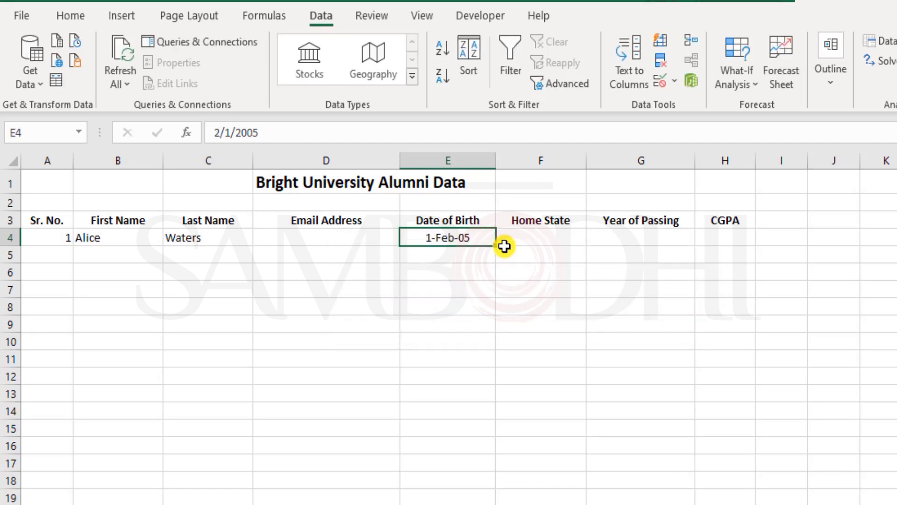
Step: Test 31 dec 1939 against the start limit and retry after the error
type("1 jan")
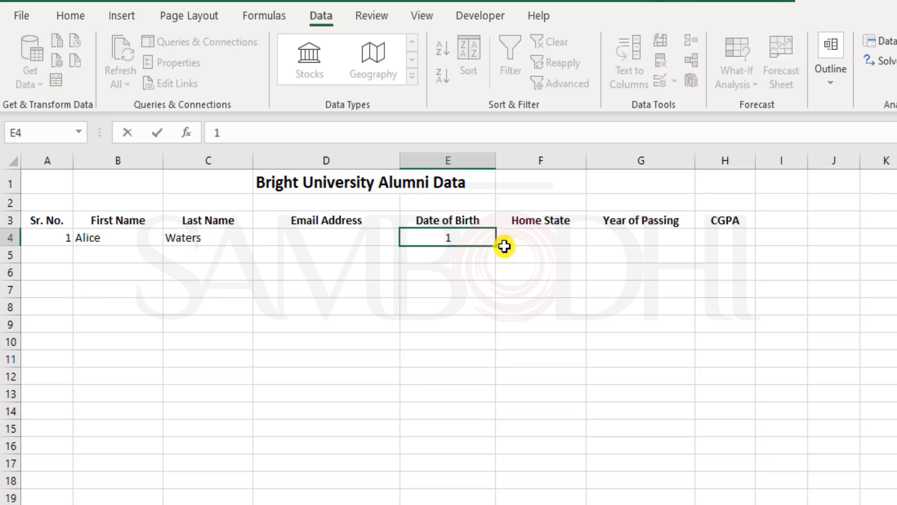
key("BackSpace")
key("BackSpace")
key("BackSpace")
key("BackSpace")
key("BackSpace")
type("31 dec 1939")
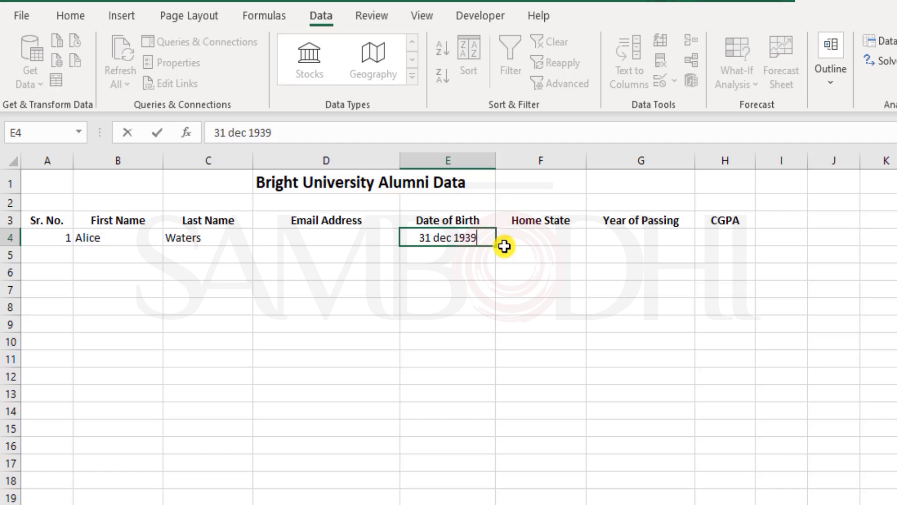
key("Return")
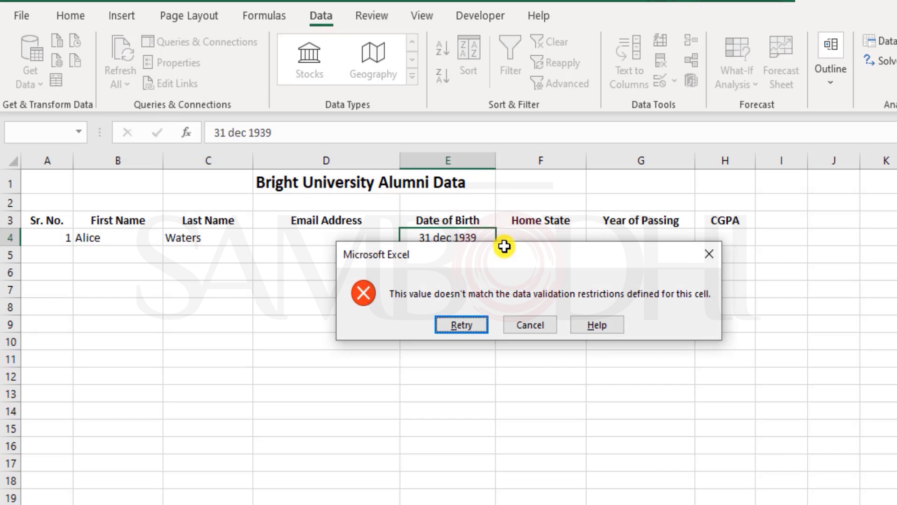
key("Return")
Step: Enter 1 jan 1940 in E4, accepted as 1-Jan-40, and reselect E4
type("1")
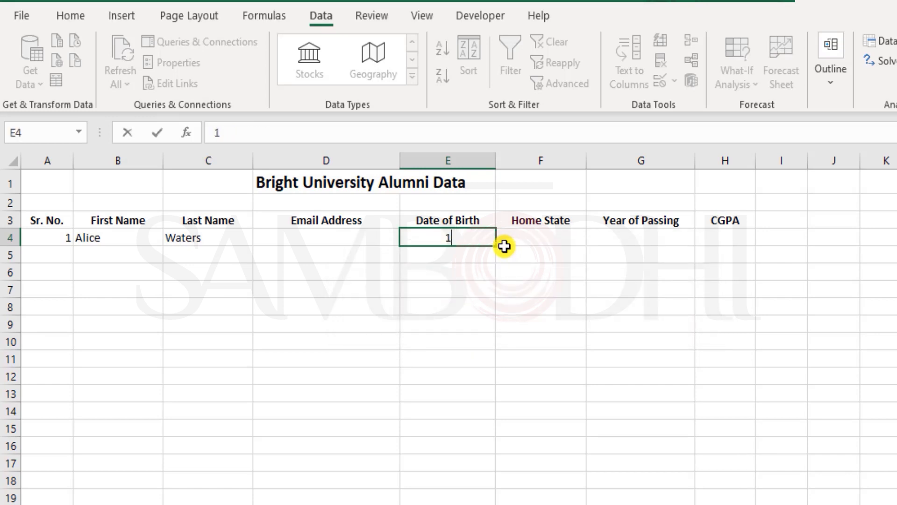
type(" jan 1940")
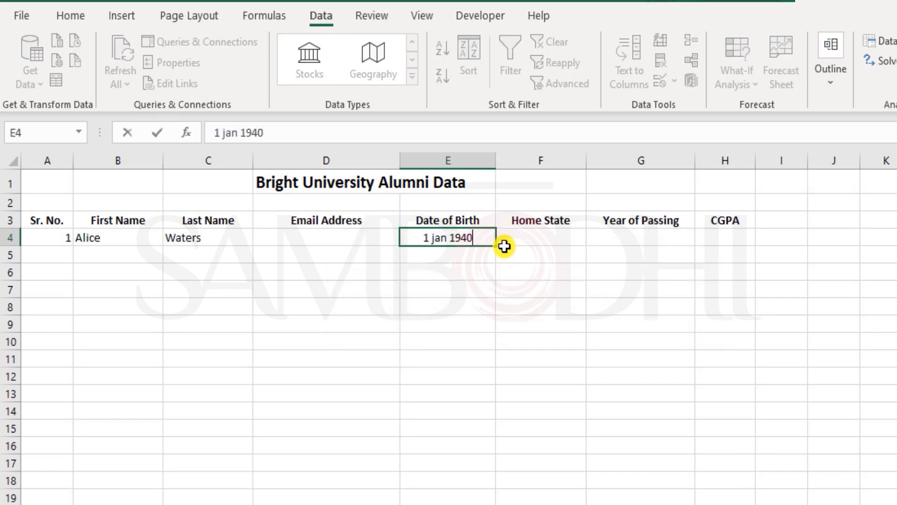
key("Return")
key("Up")
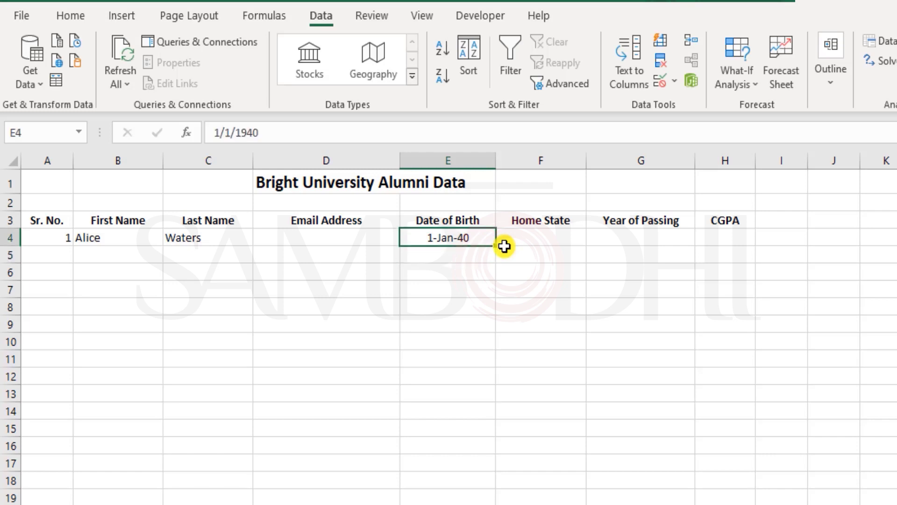
left_click(504, 247)
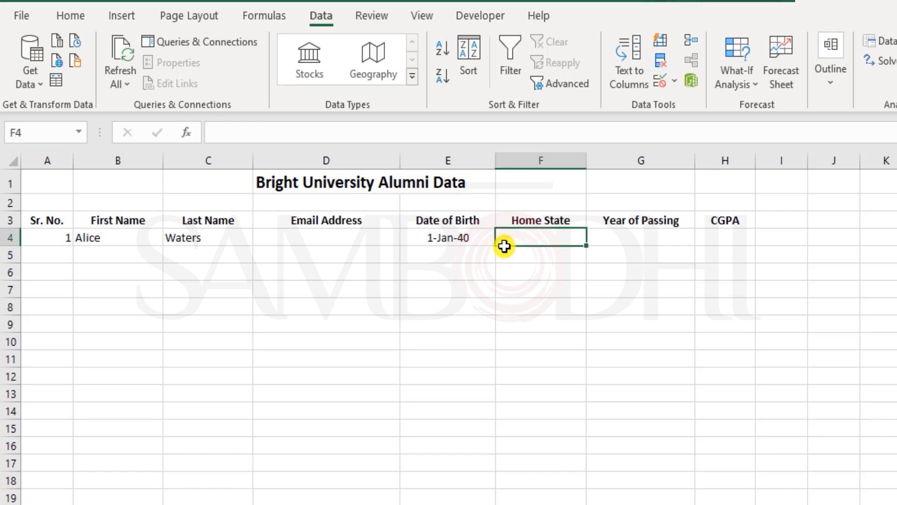
key("Left")
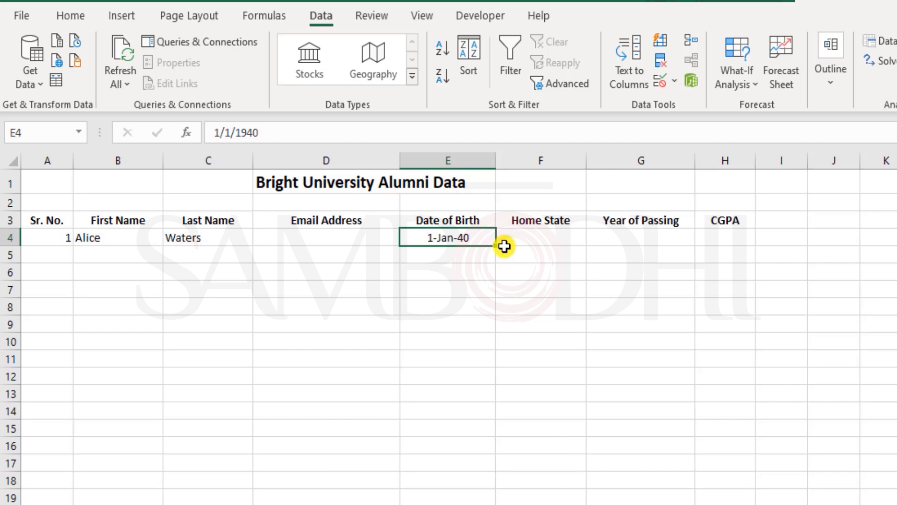
left_click(663, 84)
left_click(630, 325)
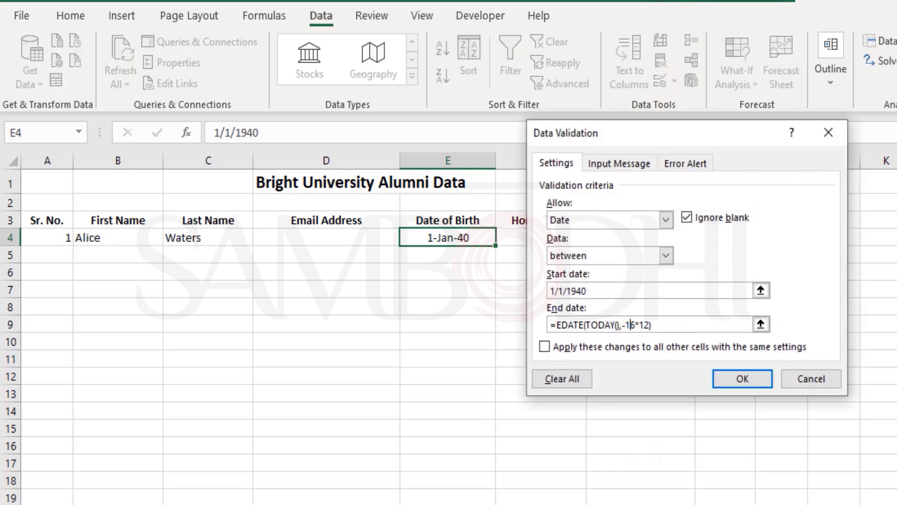
key("Delete")
type("5")
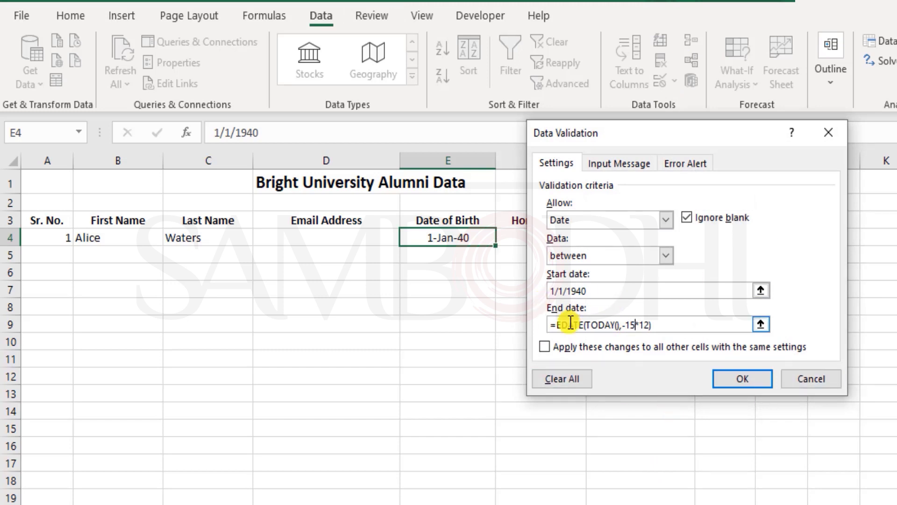
left_click(602, 290)
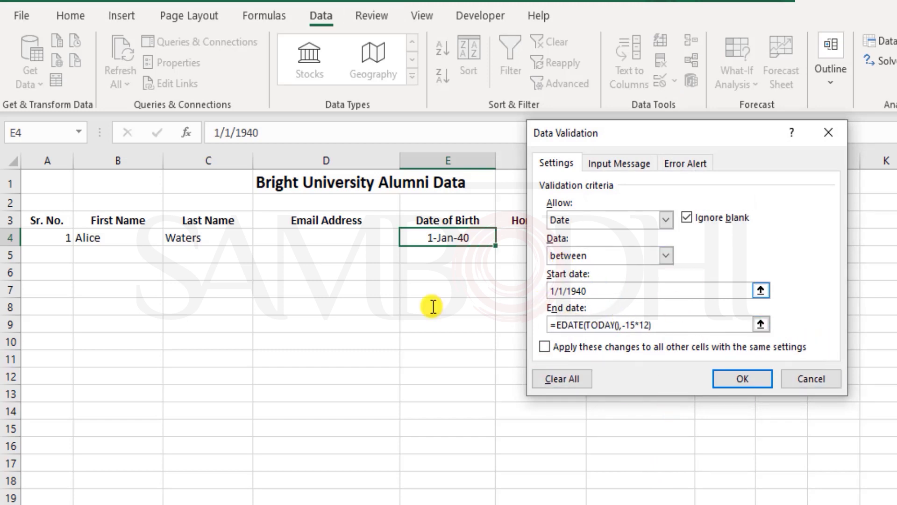
left_click_drag(434, 307, 524, 285)
left_click(608, 290)
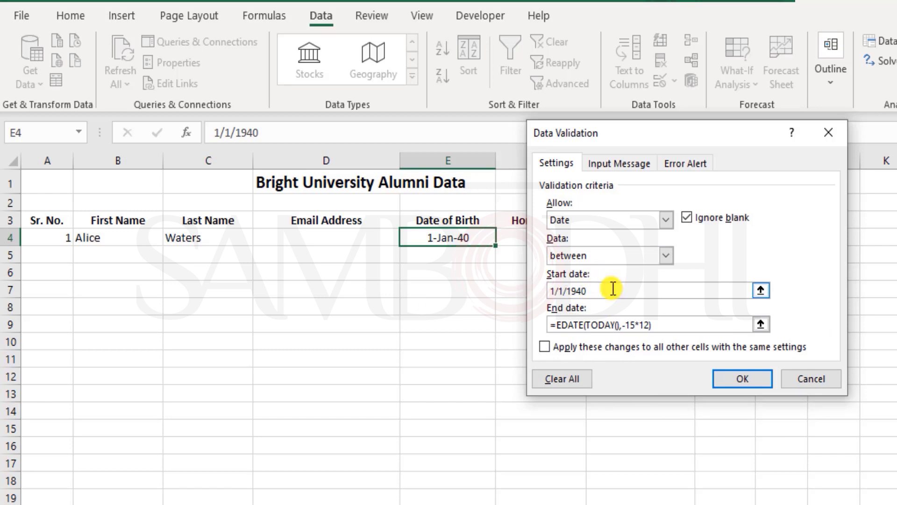
left_click(818, 376)
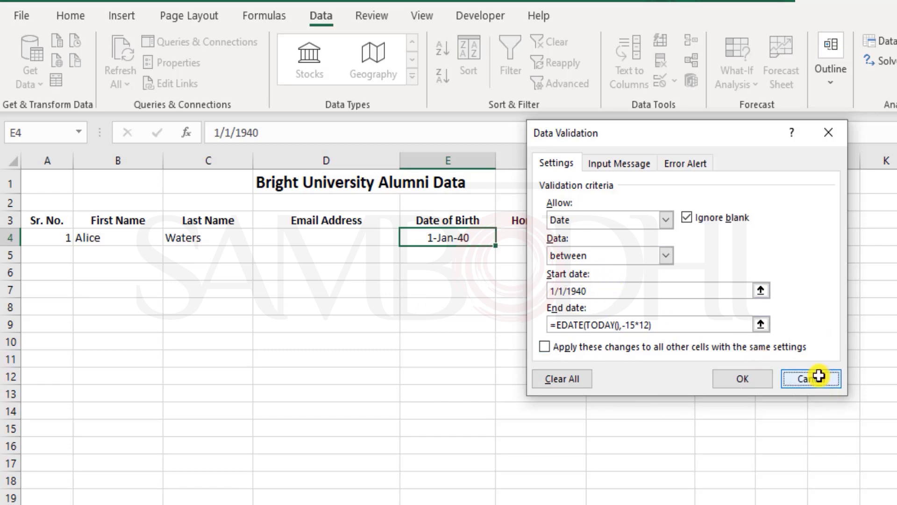
left_click(556, 241)
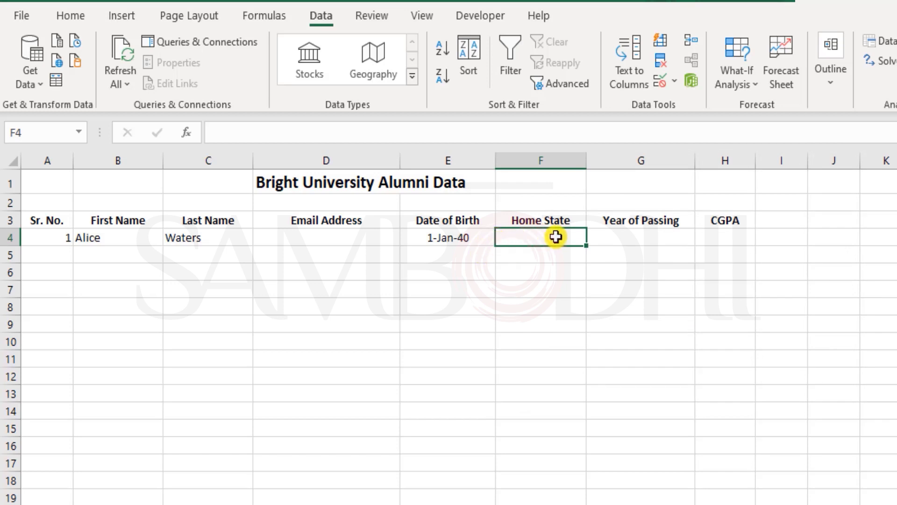
left_click_drag(552, 240, 567, 420)
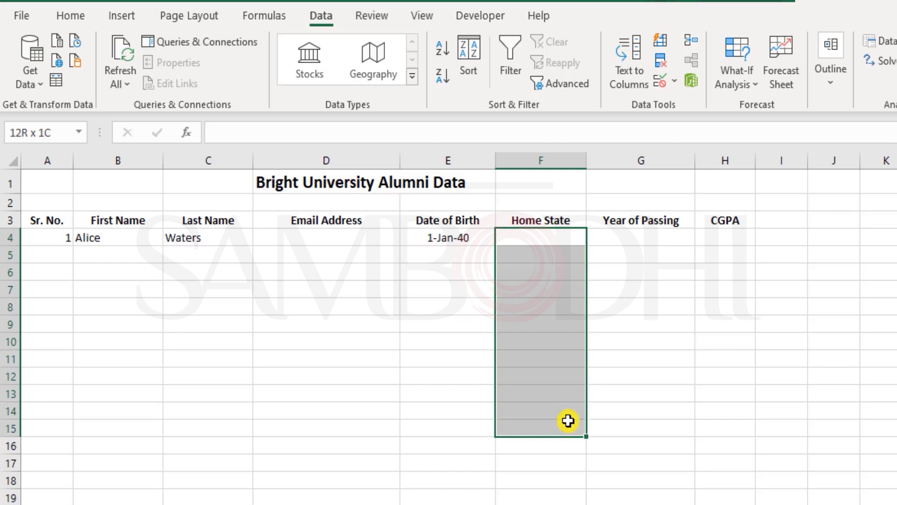
mouse_move(549, 230)
left_mouse_down()
mouse_move(552, 274)
mouse_move(545, 238)
left_mouse_up()
left_click(544, 239)
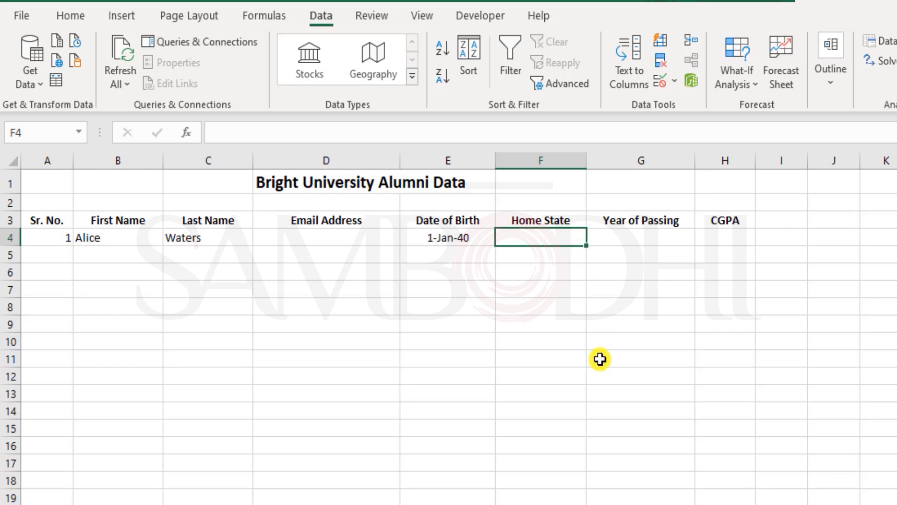
left_click(145, 492)
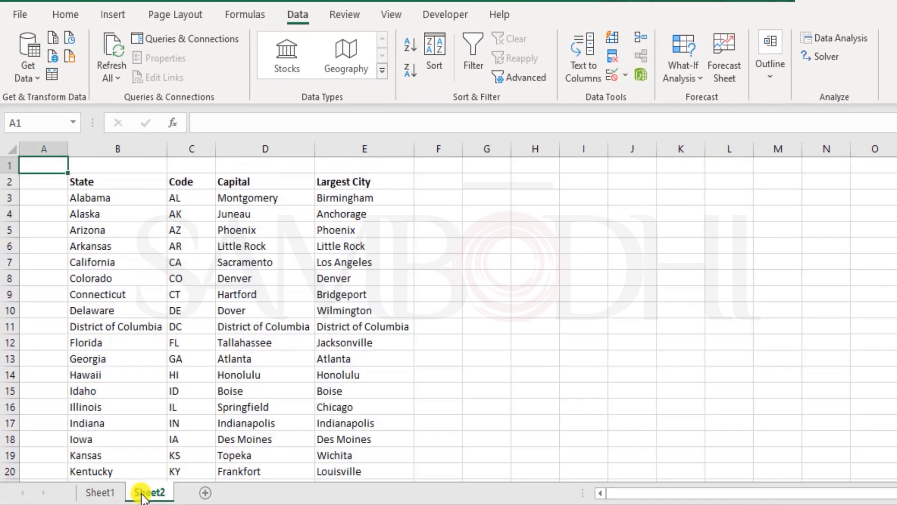
left_click_drag(111, 196, 129, 462)
left_click(95, 490)
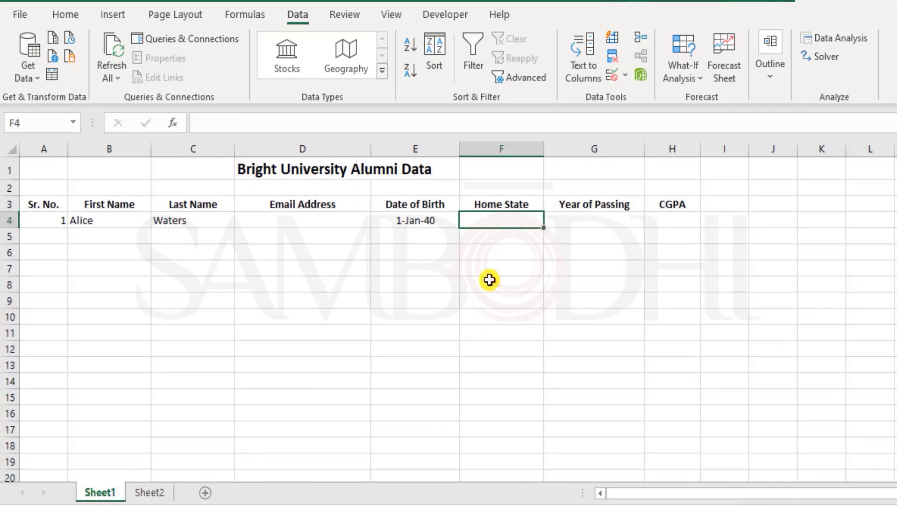
Step: Give F4 List validation with source Alaska,Michigan,Ohio,Iowa,Texas
left_click(613, 75)
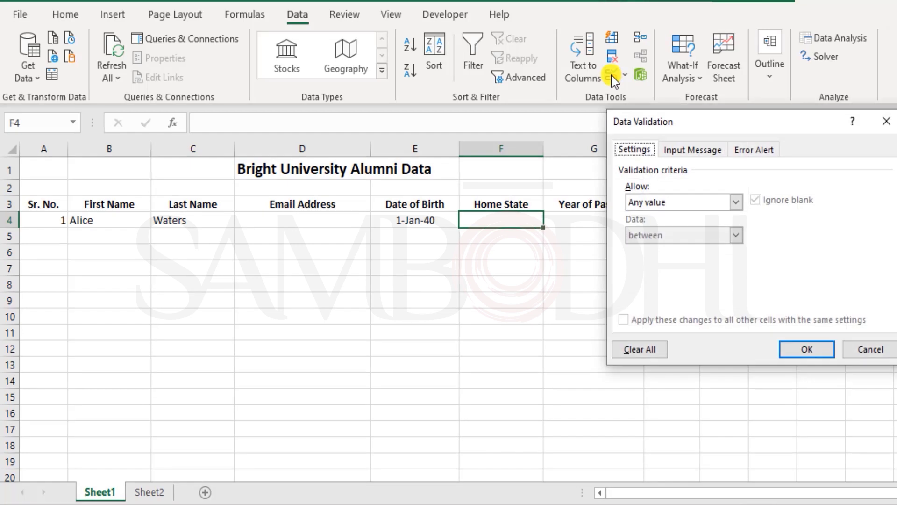
left_click(678, 200)
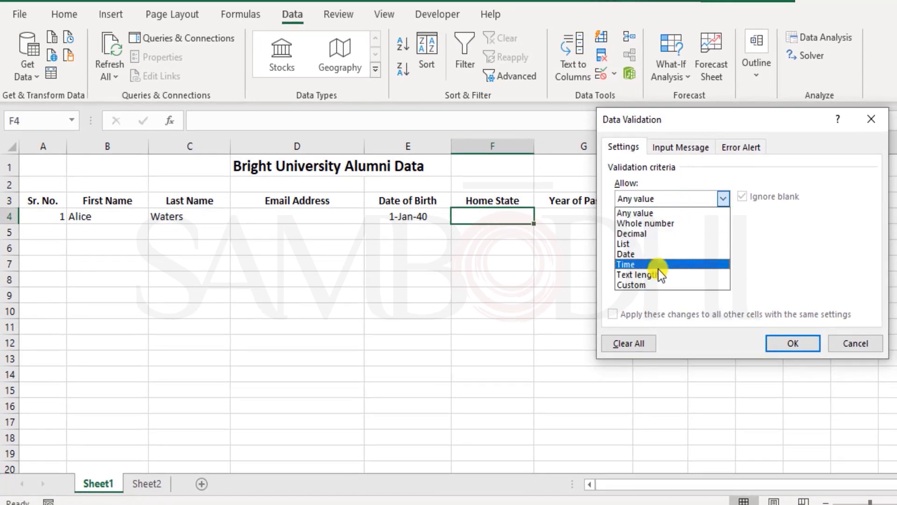
left_click(646, 243)
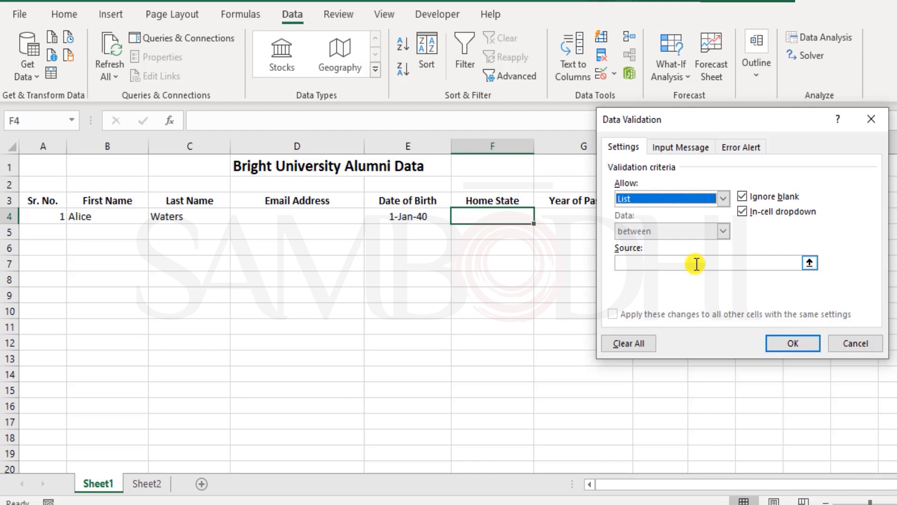
left_click(696, 264)
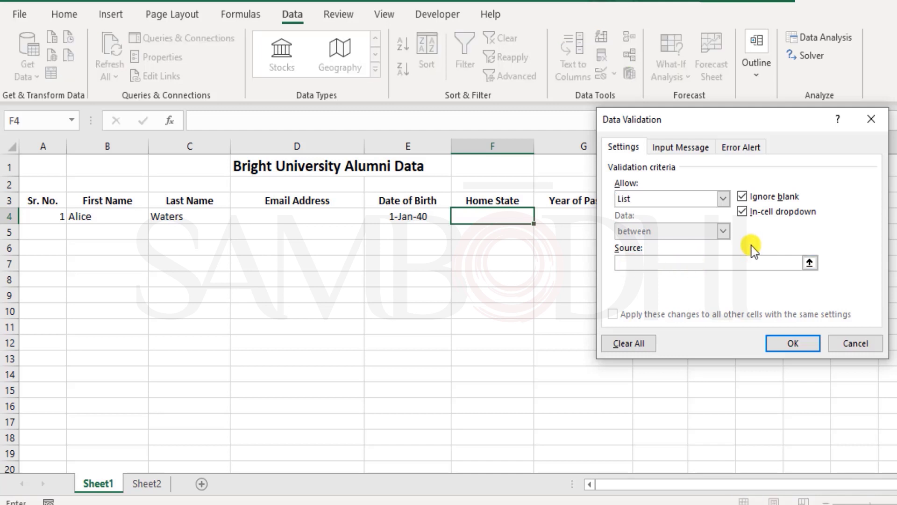
type("Alaska,Michigan,")
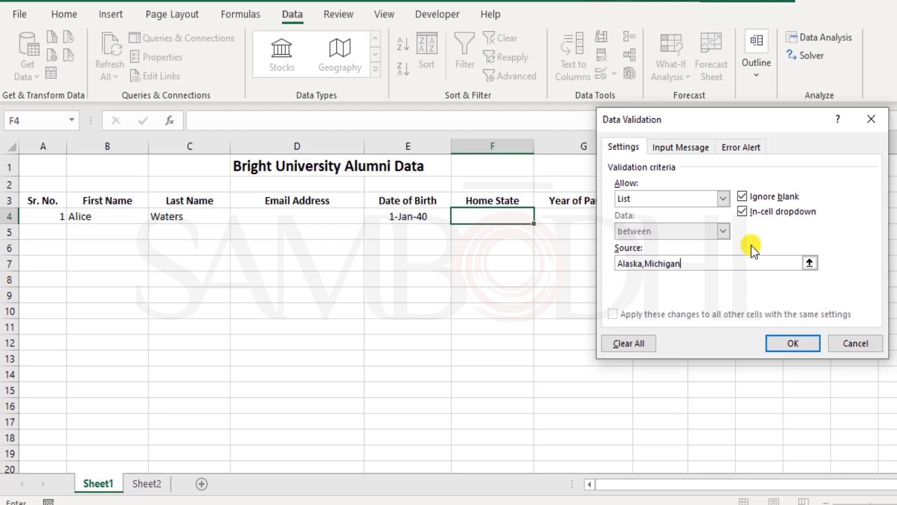
type("Ohio,Iowa,Texas")
left_click(788, 344)
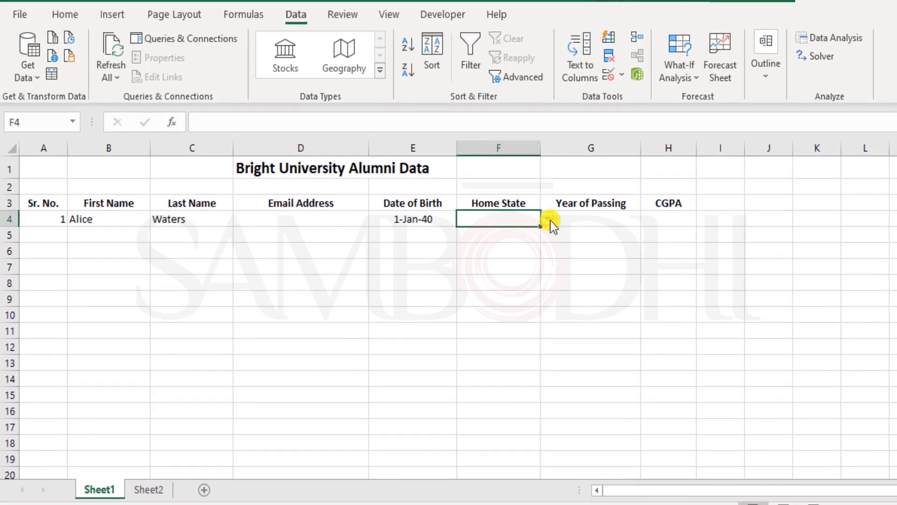
Step: Pick Michigan, then Iowa, then Michigan again from F4's dropdown
left_click(551, 221)
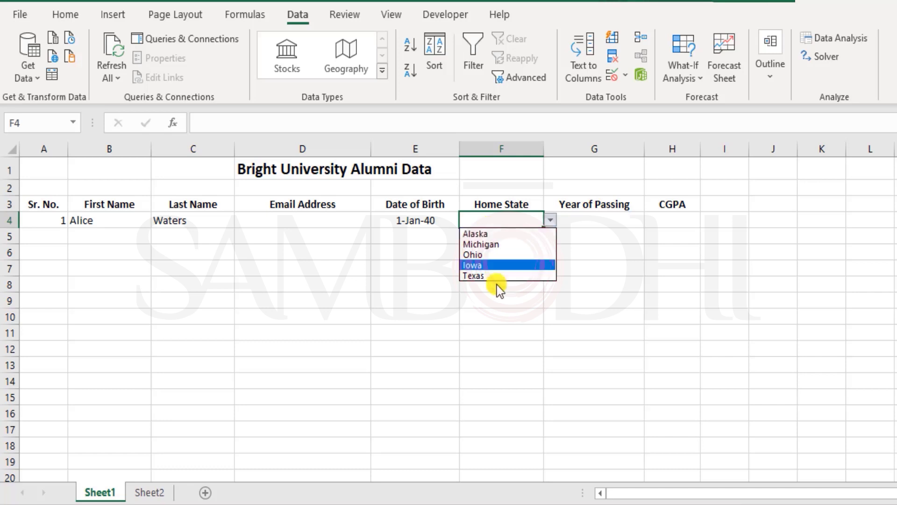
left_click(492, 244)
left_click(551, 222)
left_click(509, 264)
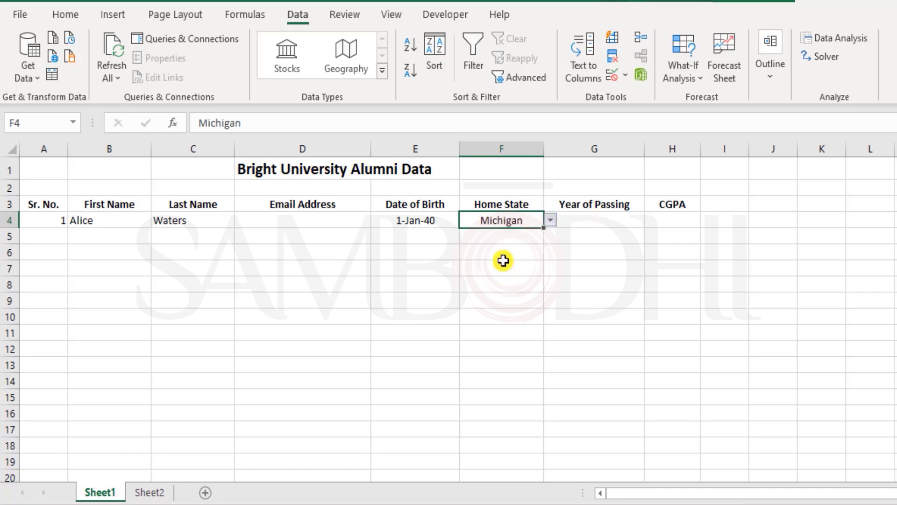
left_click(550, 219)
left_click(523, 243)
Step: Reopen F4's Data Validation and delete the Alaska,Michigan,Ohio,Iowa,Texas source text
left_click(613, 75)
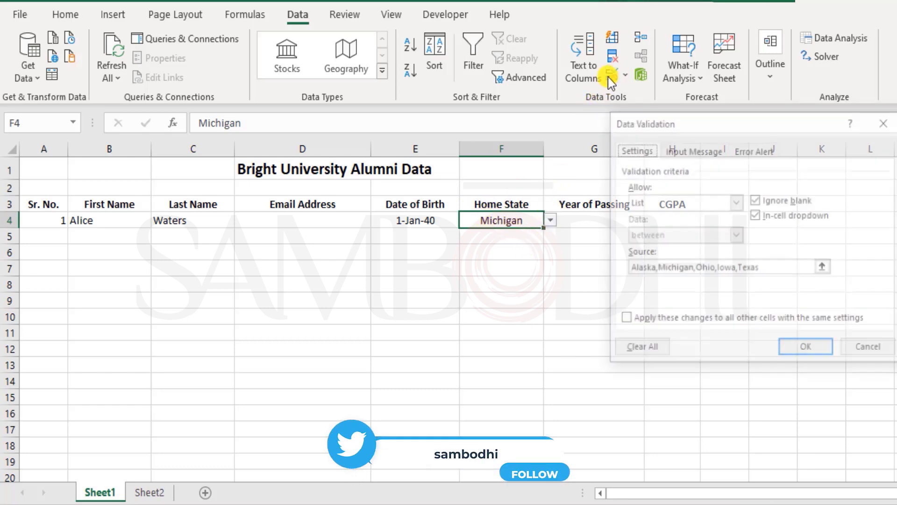
left_click(671, 268)
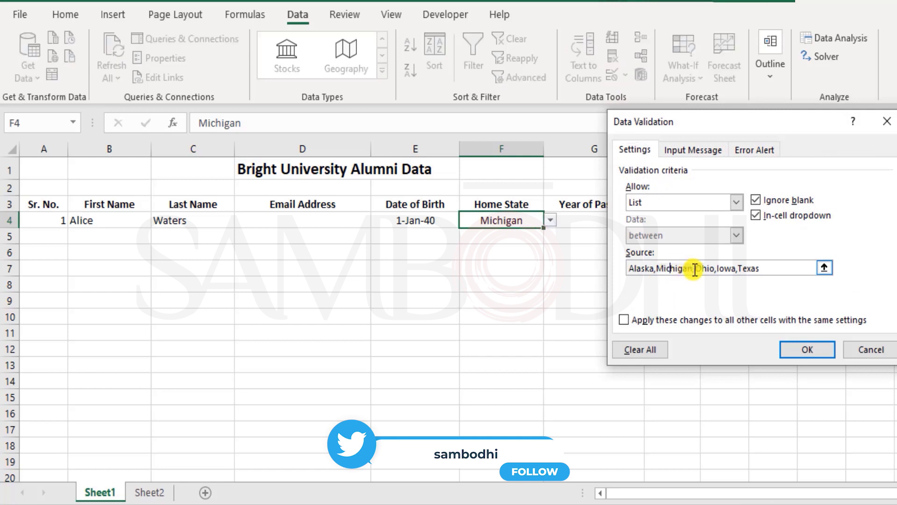
left_click_drag(656, 268, 688, 267)
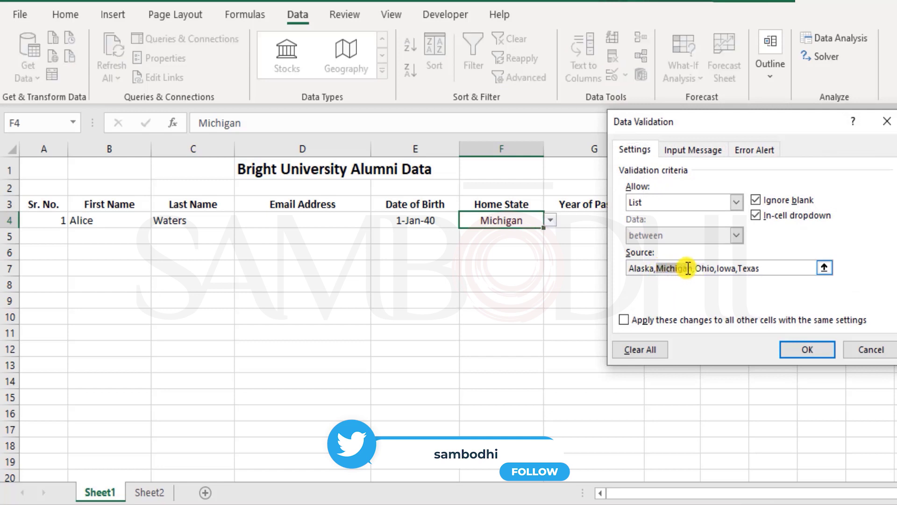
double_click(675, 268)
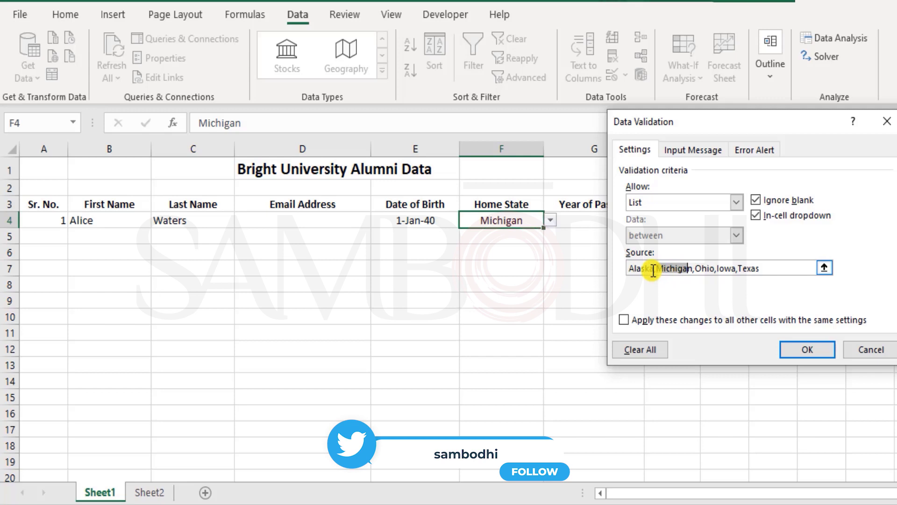
left_click(793, 267)
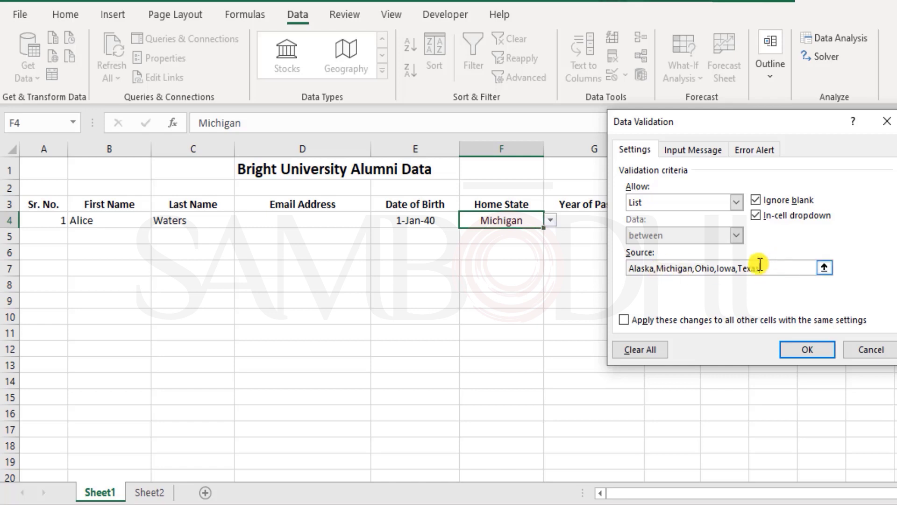
left_click_drag(785, 267, 464, 252)
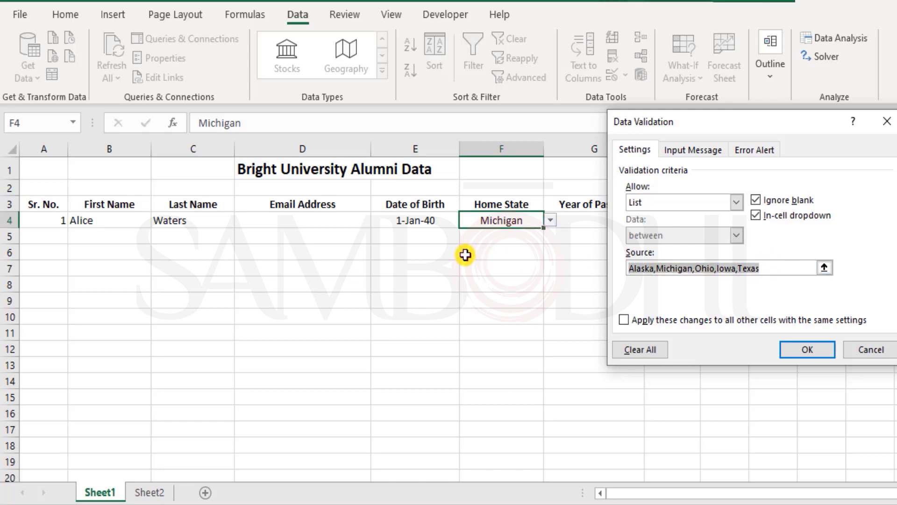
key("BackSpace")
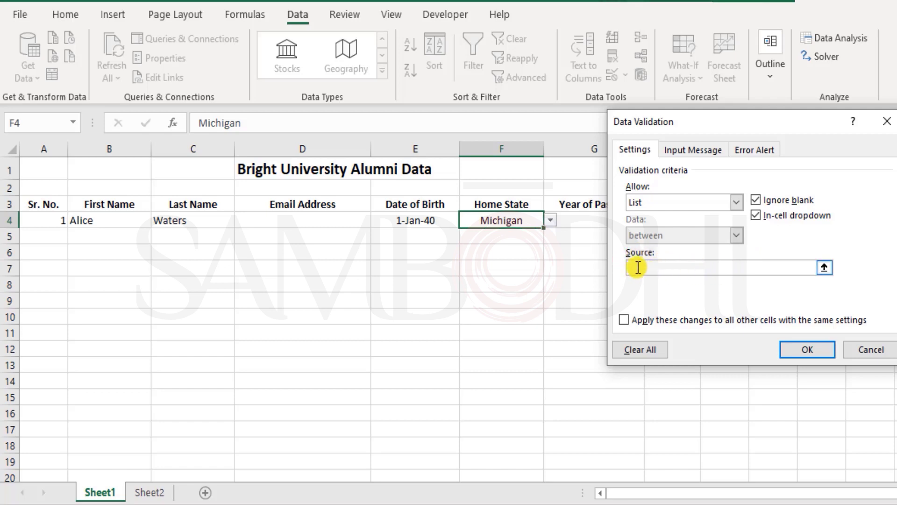
Step: Point F4's list source to the Sheet2 State range B3:B53 and confirm the dialog
left_click(148, 493)
scroll(127, 342, "up", 11)
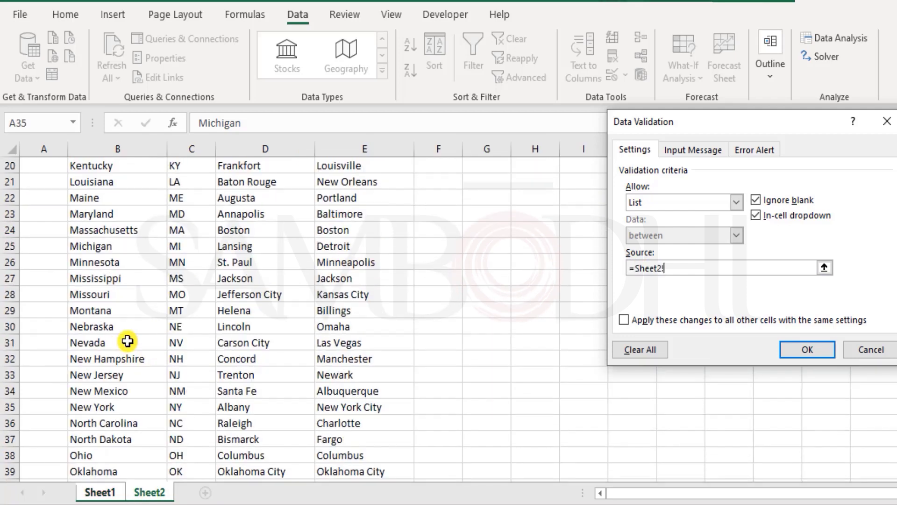
scroll(128, 341, "up", 1)
left_click_drag(114, 196, 124, 451)
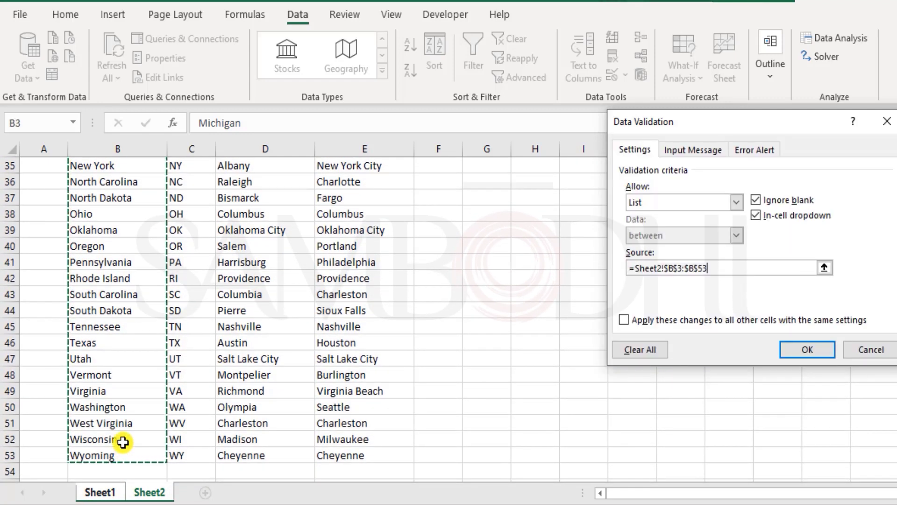
scroll(123, 441, "up", 7)
scroll(123, 441, "up", 4)
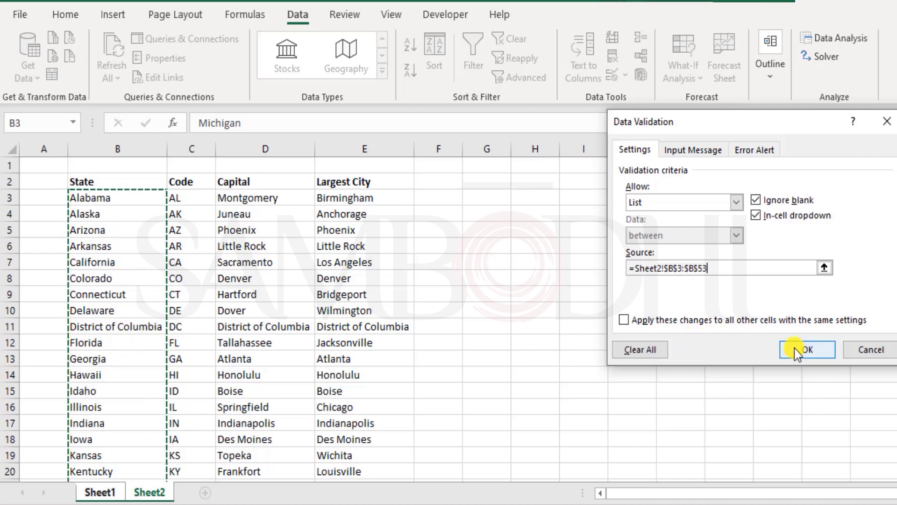
left_click(794, 349)
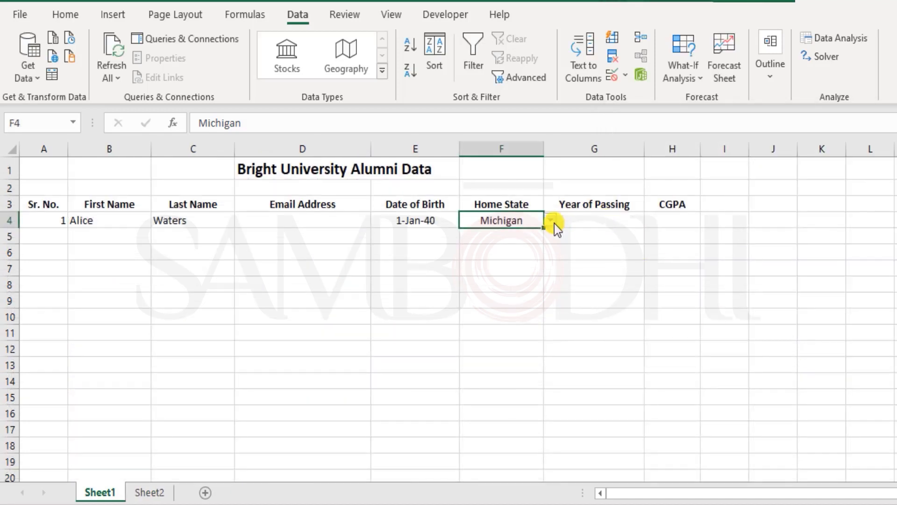
Step: Scroll through F4's state dropdown to check the full list, closing it unchanged
left_click(553, 223)
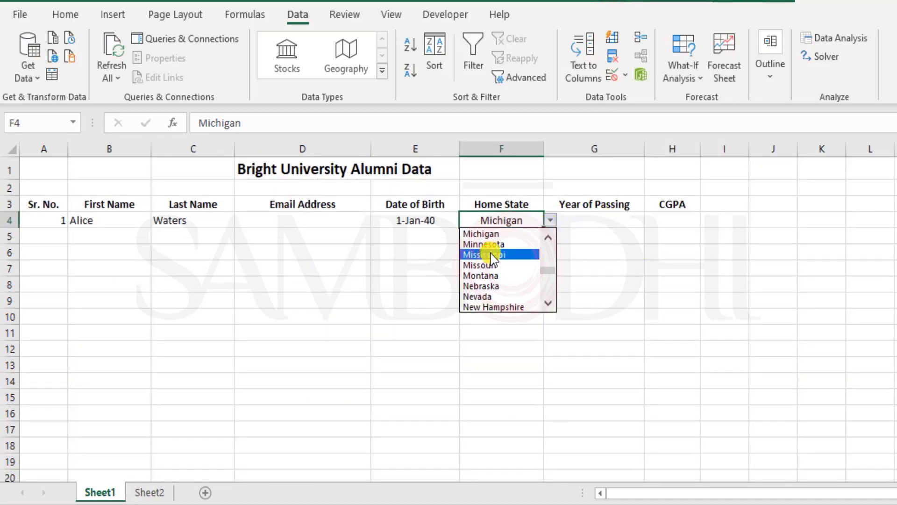
left_click_drag(546, 273, 546, 266)
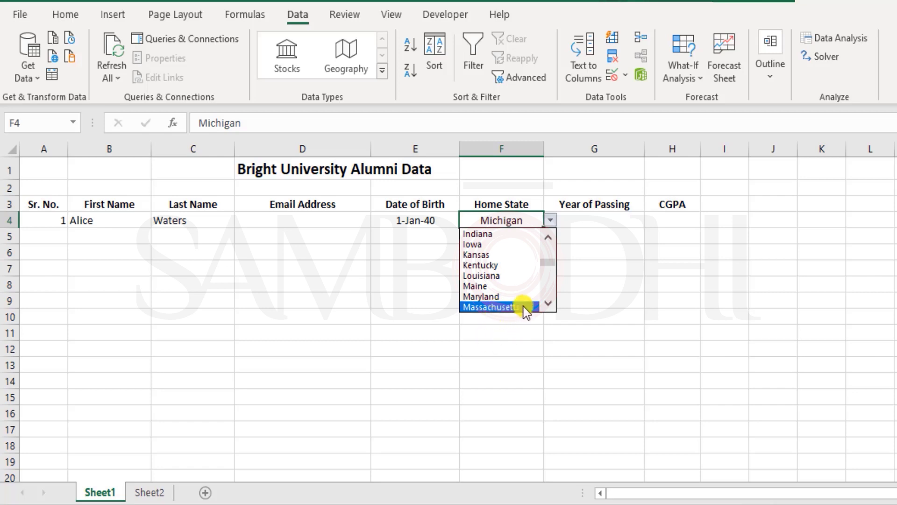
left_click_drag(551, 262, 550, 239)
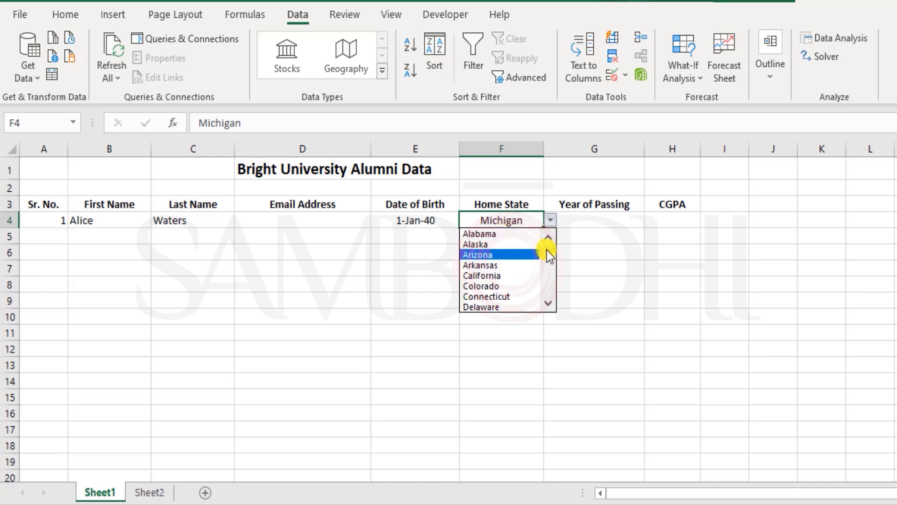
left_click_drag(549, 253, 559, 297)
scroll(548, 260, "up", 14)
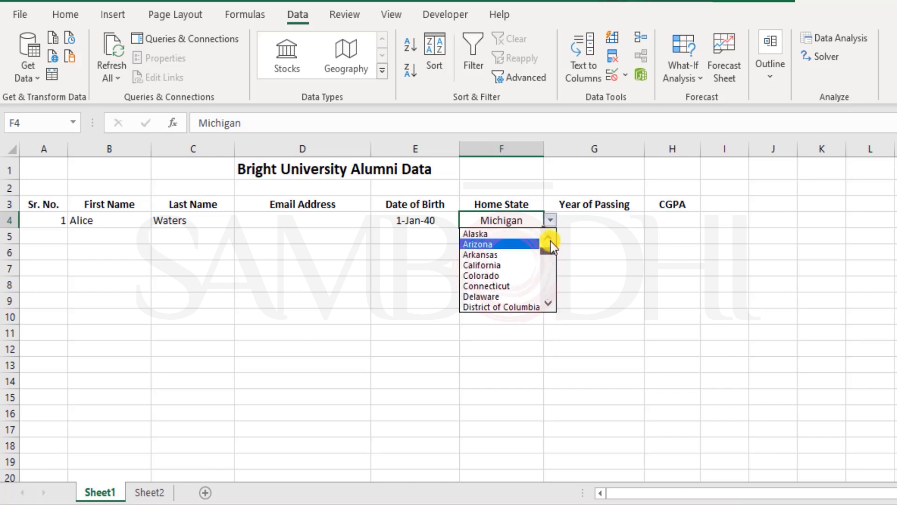
left_click(537, 332)
Step: Switch to Sheet2 and review the state names in column B
left_click(150, 492)
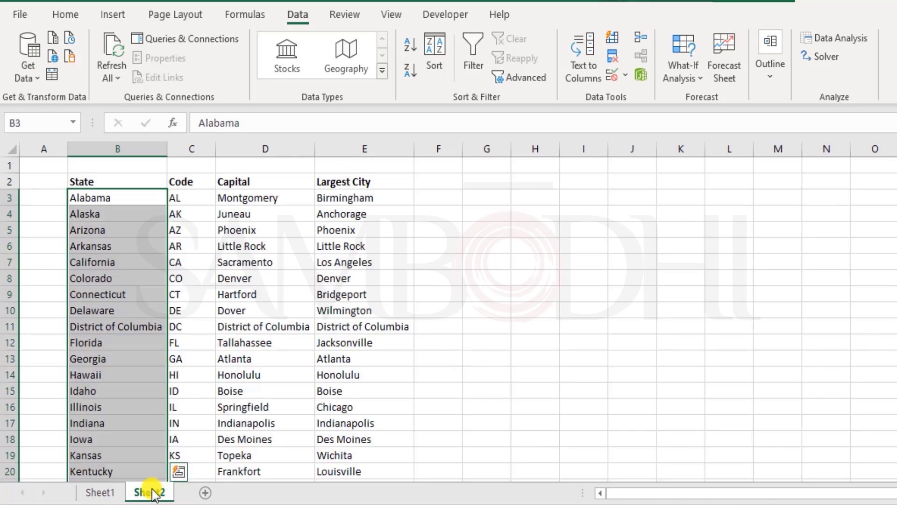
scroll(169, 452, "down", 12)
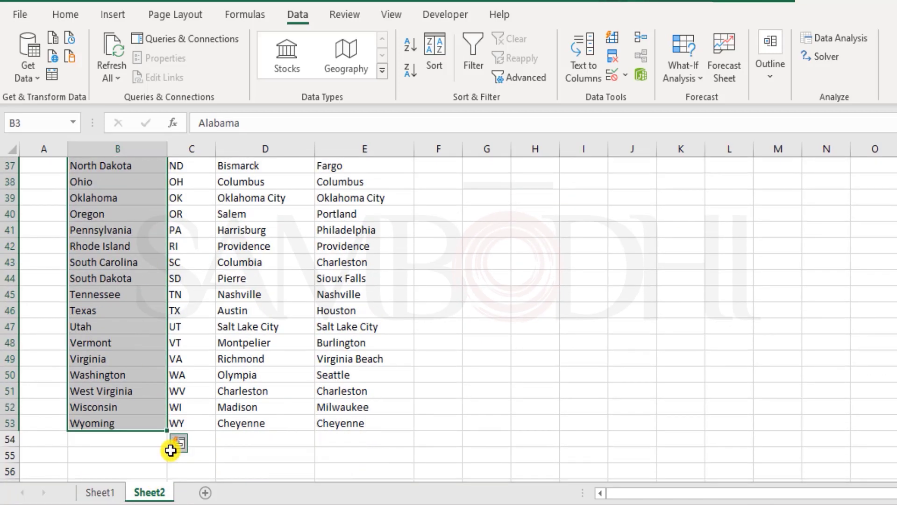
left_click(132, 332)
Step: Pick Montana as the Home State in F4's dropdown
scroll(132, 337, "up", 10)
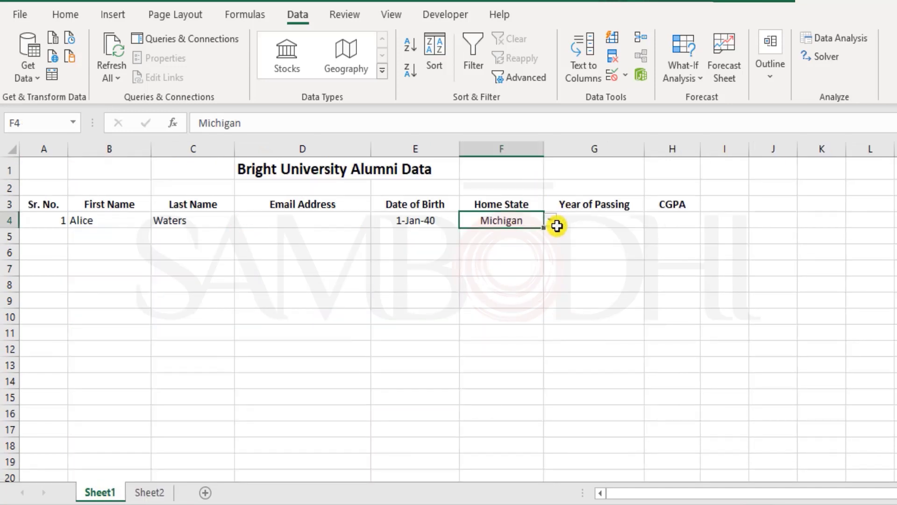
left_click(550, 220)
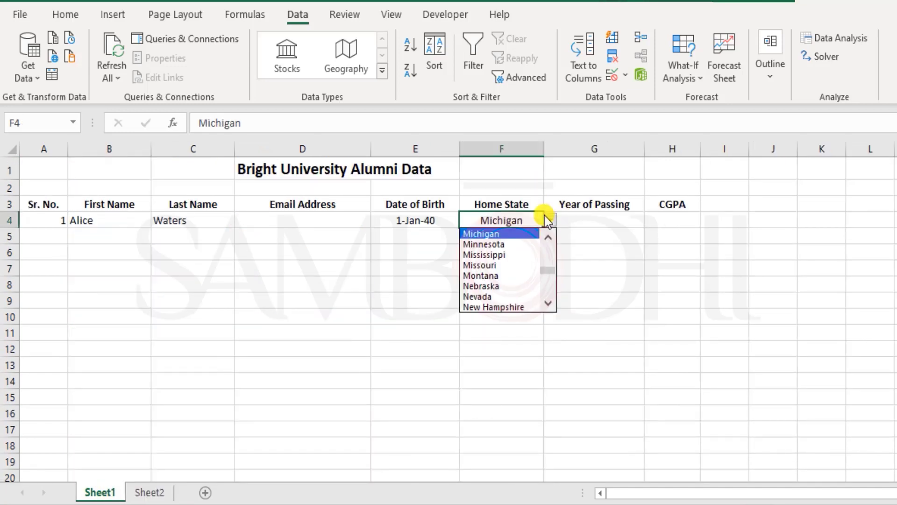
left_click(509, 276)
Step: Enter 2020 then 2019 as the Year of Passing in G4, then clear G4
left_click(611, 231)
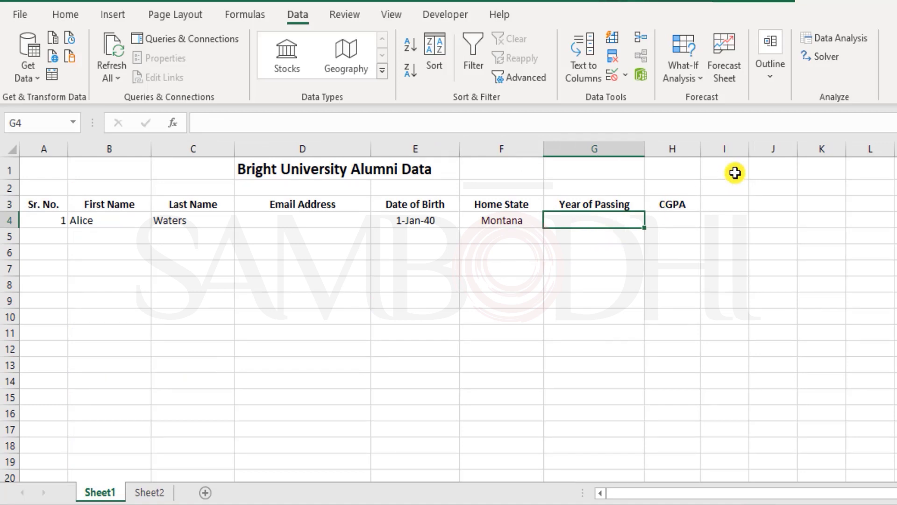
type("200")
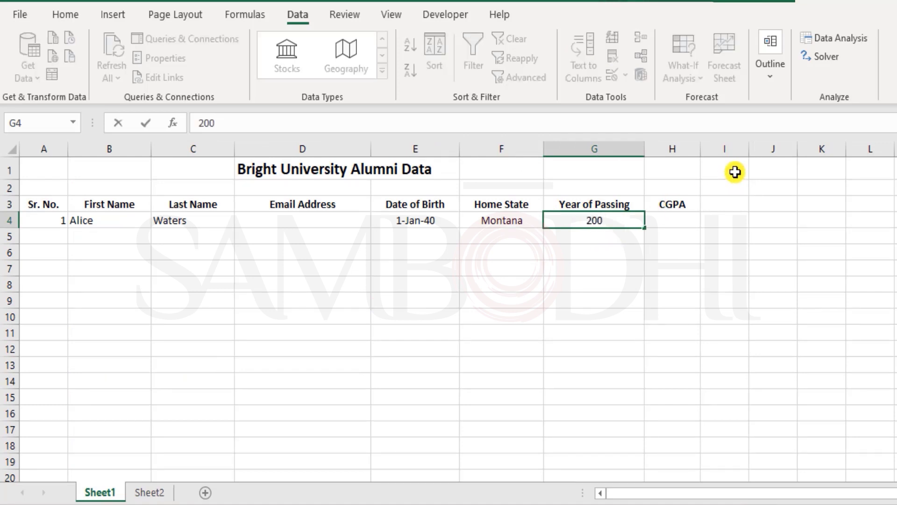
key("BackSpace")
type("20")
key("Return")
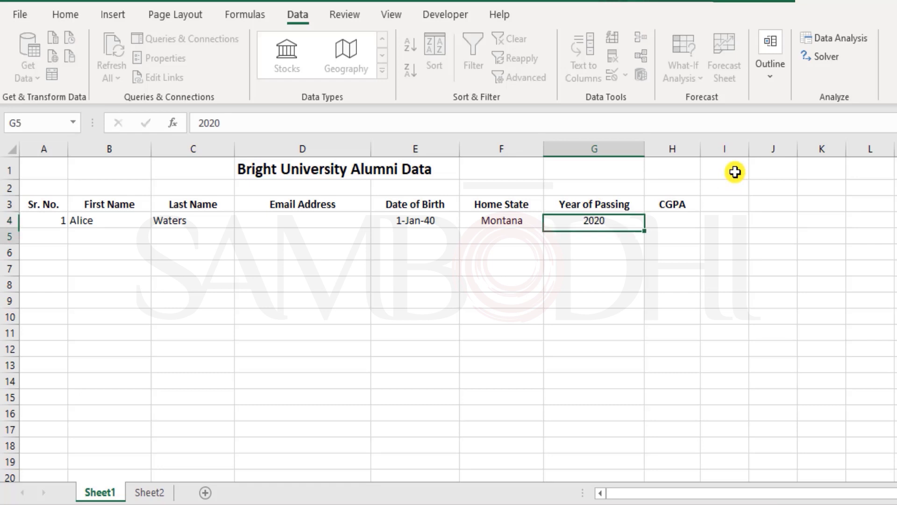
key("Up")
type("2019")
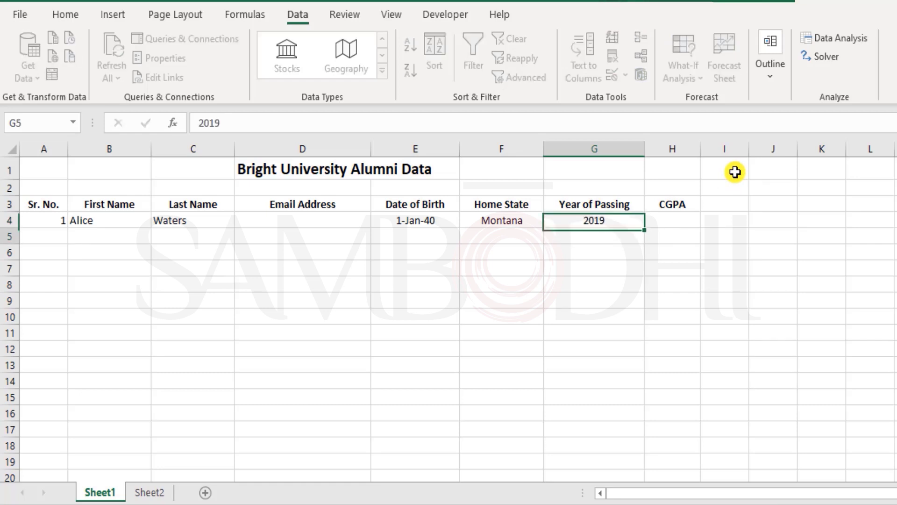
key("Return")
key("Up")
key("Delete")
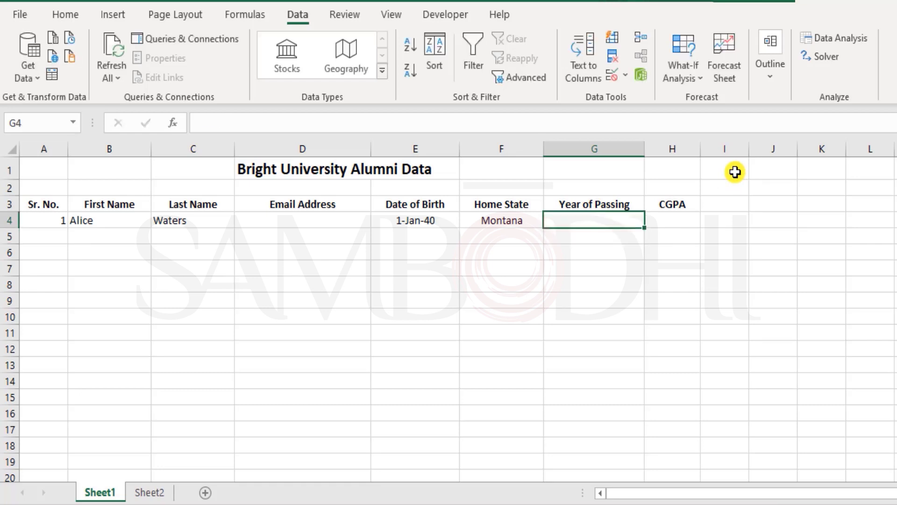
Step: Set G4's validation to Whole number between minimum 2001 and maximum 2021
left_click(612, 72)
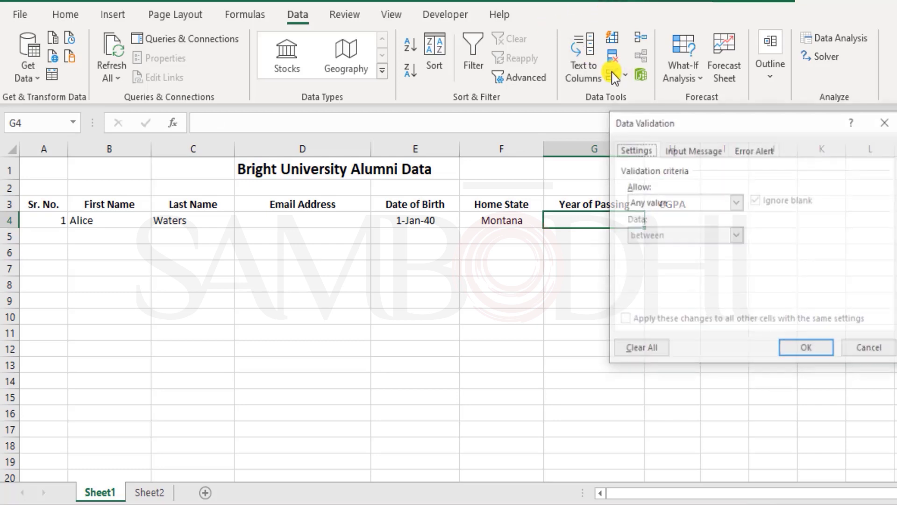
left_click(669, 202)
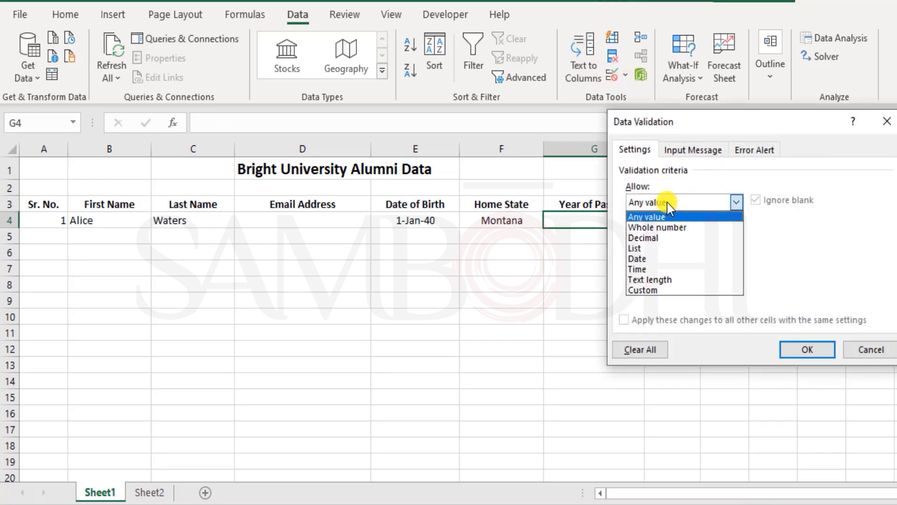
left_click(654, 227)
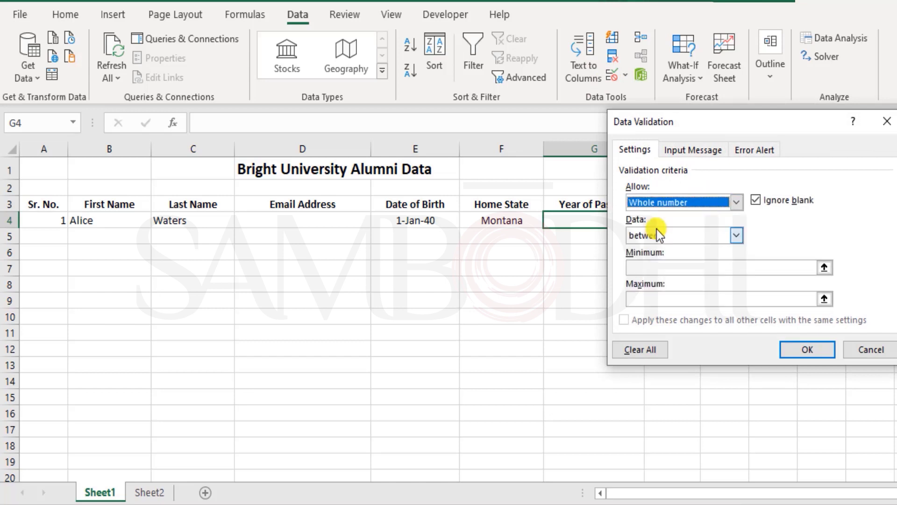
left_click(684, 267)
left_click(690, 299)
left_click(693, 263)
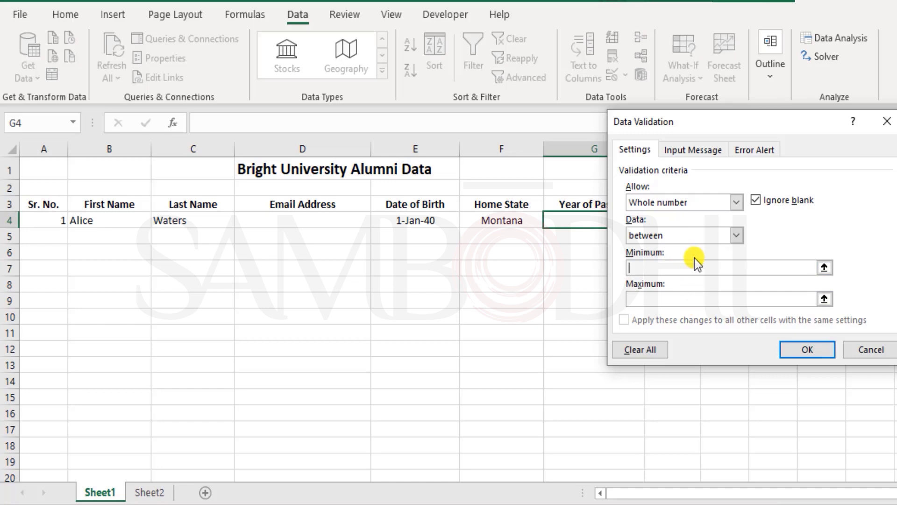
type("2001")
left_click(696, 298)
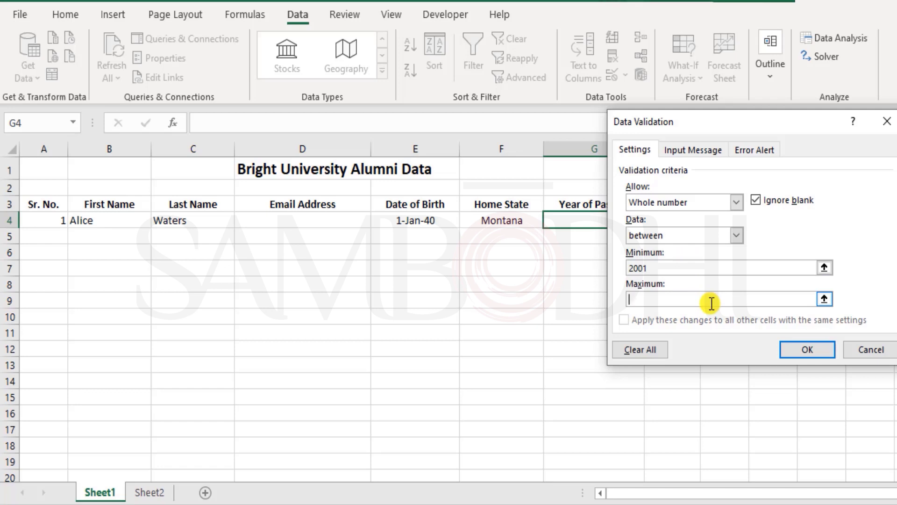
type("201")
key("BackSpace")
type("21")
left_click(813, 351)
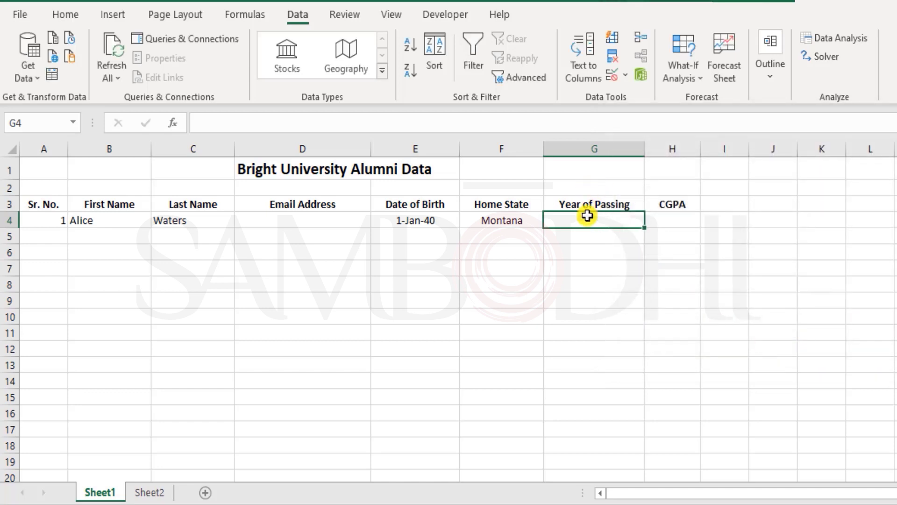
Step: Enter 2022 in G4 to confirm it is rejected, then cancel the entry
type("2022")
key("Return")
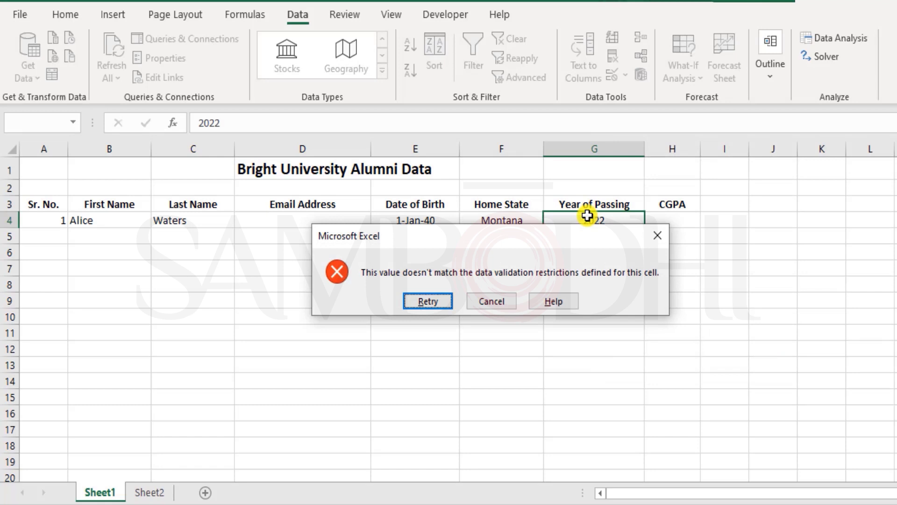
key("Escape")
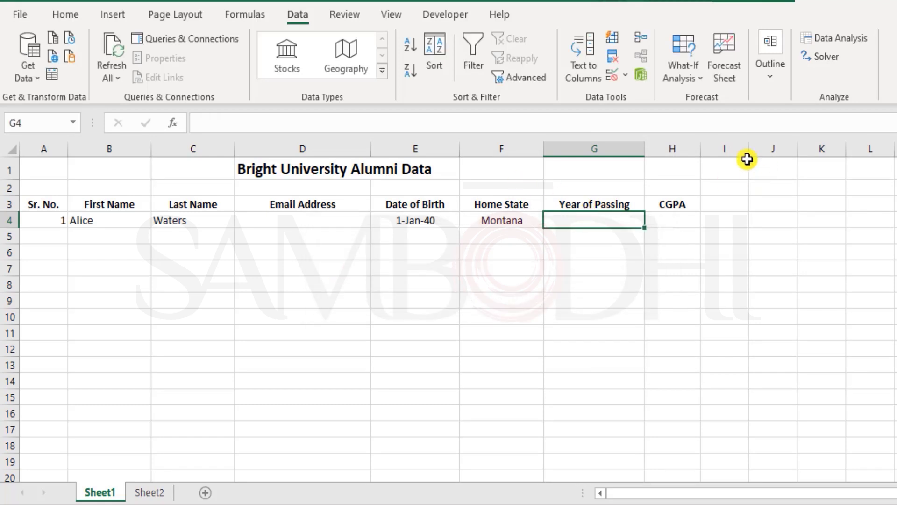
left_click(611, 79)
Step: Replace G4's maximum year 2021 with the formula =year(today())
double_click(641, 299)
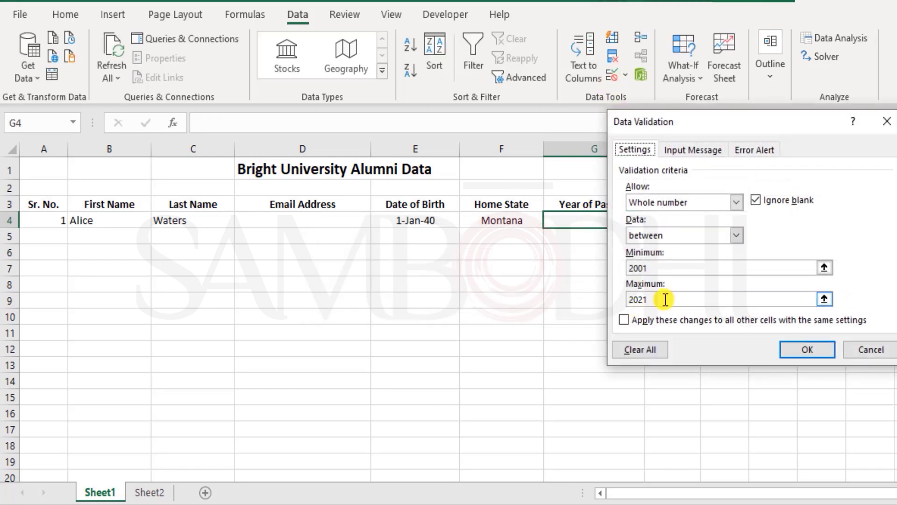
key("BackSpace")
type("=year(")
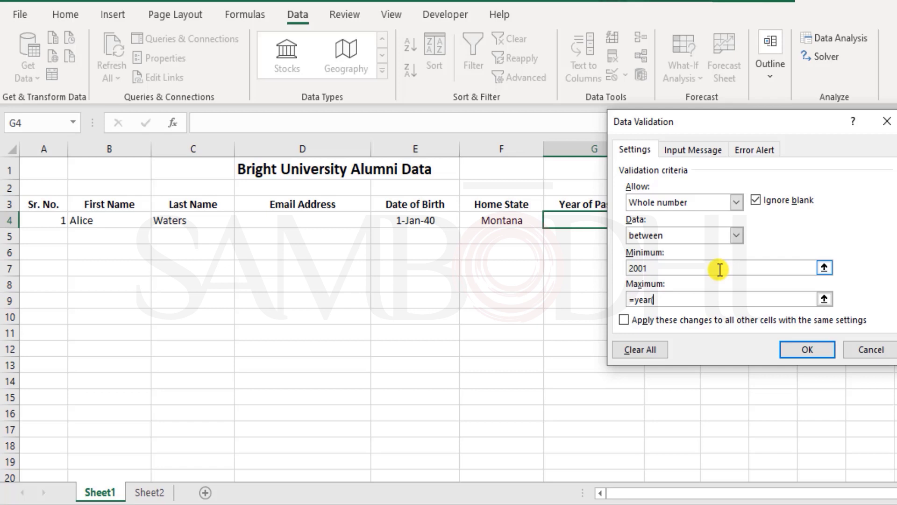
type("today())")
Step: Apply the current-year limit, confirm 2000 is rejected, then enter and clear 2001
left_click(796, 349)
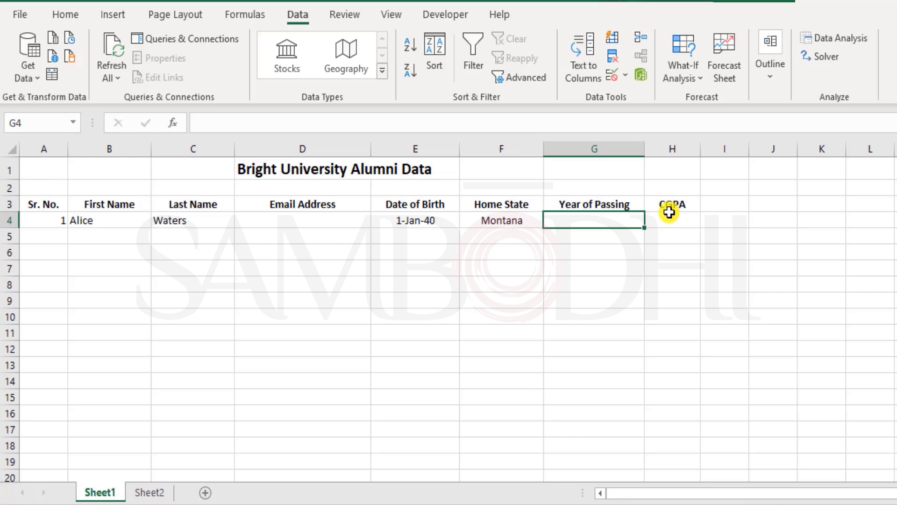
type("2000")
key("Return")
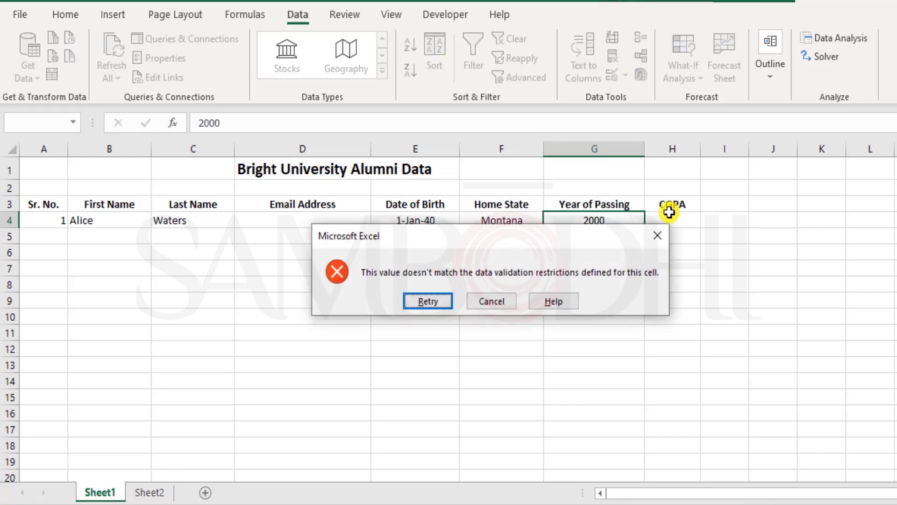
key("Escape")
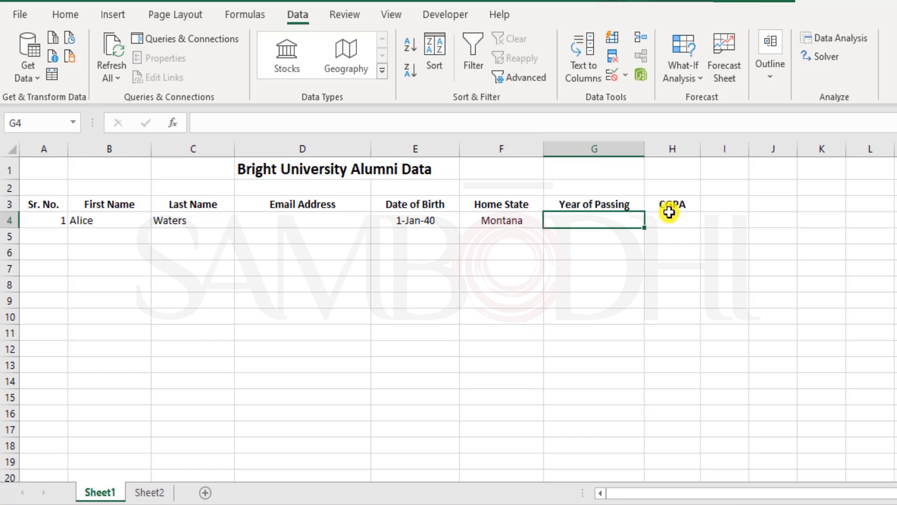
type("2001")
key("Return")
key("Up")
key("Delete")
Step: Confirm 2022 is rejected in G4, then enter 2021
type("2022")
key("Return")
key("Escape")
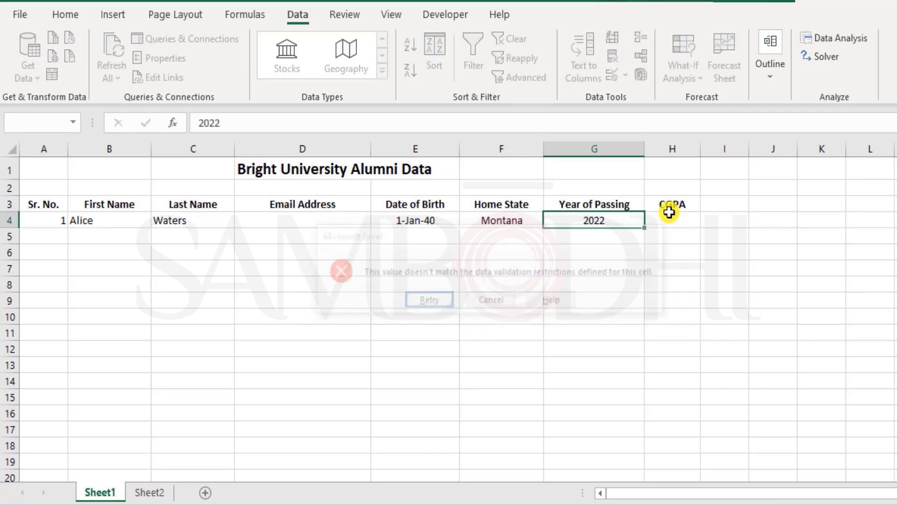
type("2021")
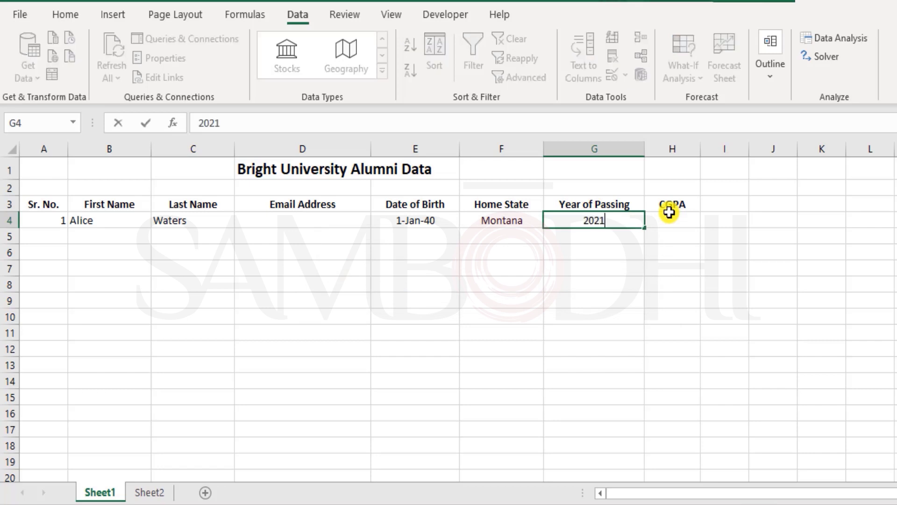
key("Return")
key("Up")
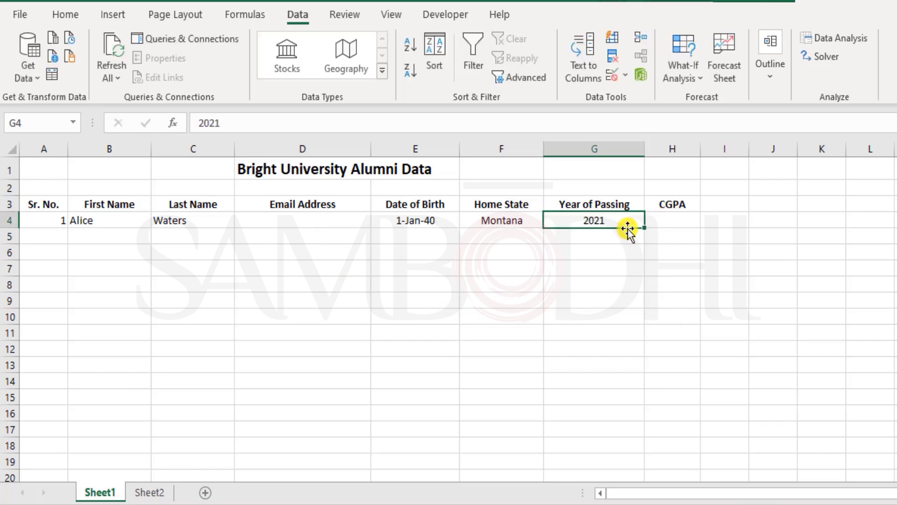
Step: Review G4's validation settings without changes, then select the CGPA cell H4
left_click(617, 79)
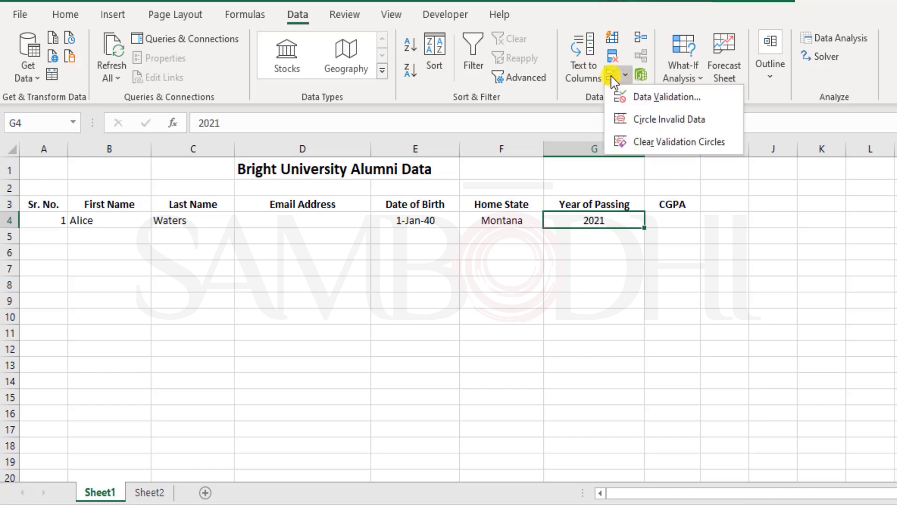
left_click(664, 94)
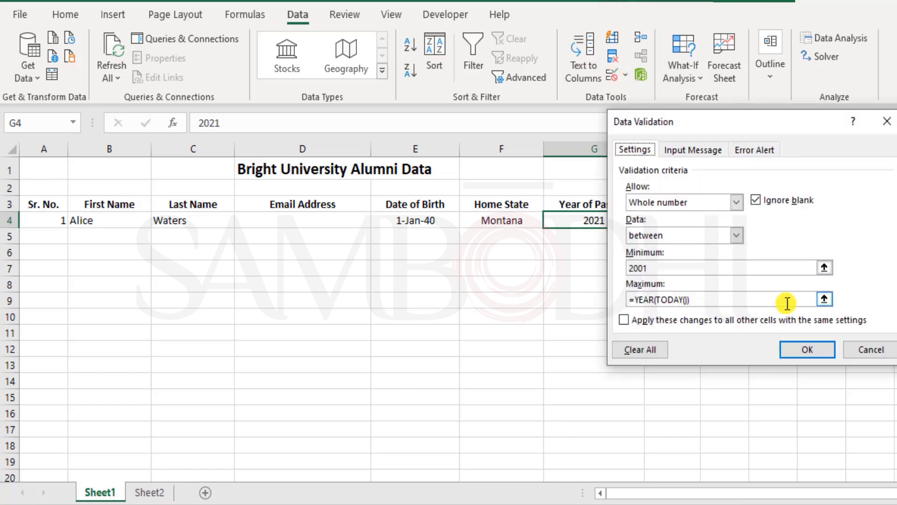
left_click(870, 351)
left_click(674, 220)
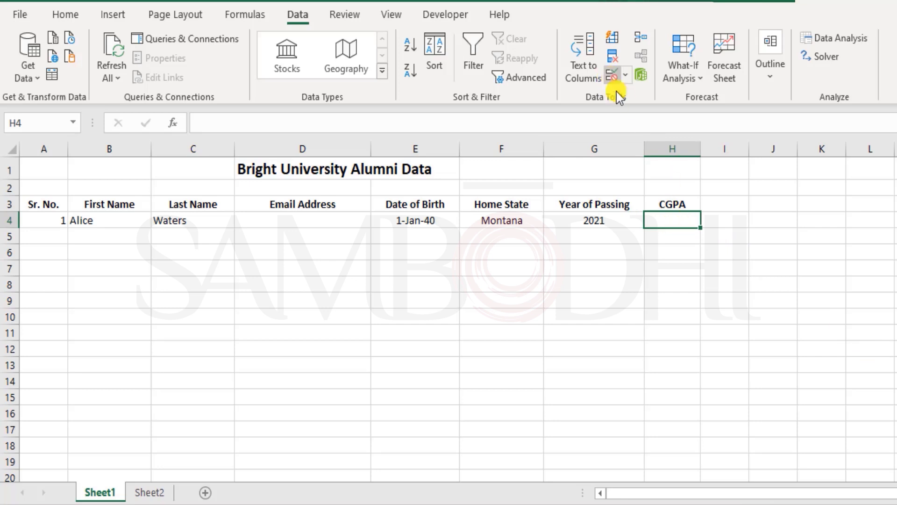
Step: Set H4's validation to Whole number between minimum 0 and maximum 9
left_click(611, 75)
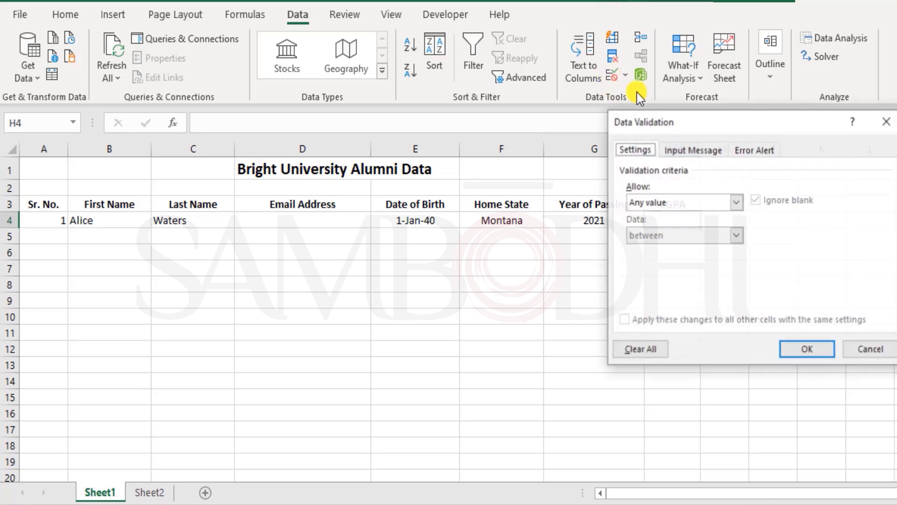
left_click(689, 200)
left_click(690, 228)
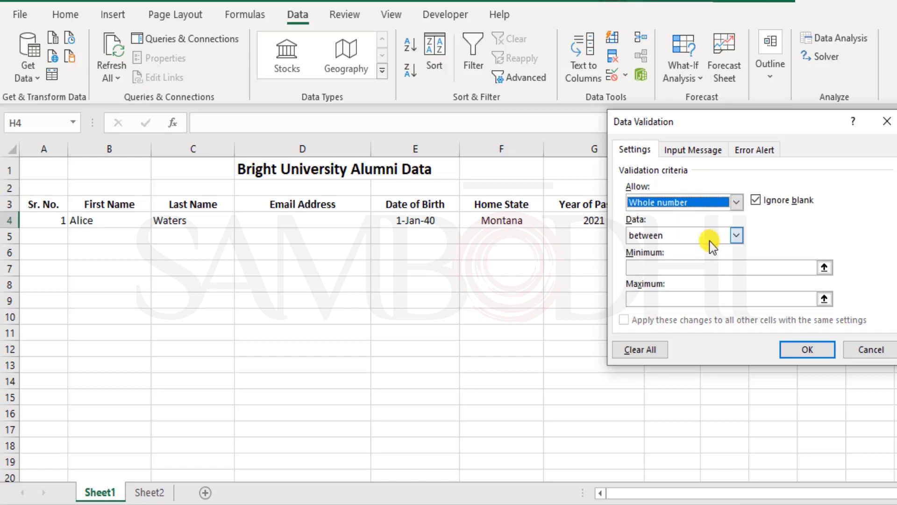
left_click(709, 267)
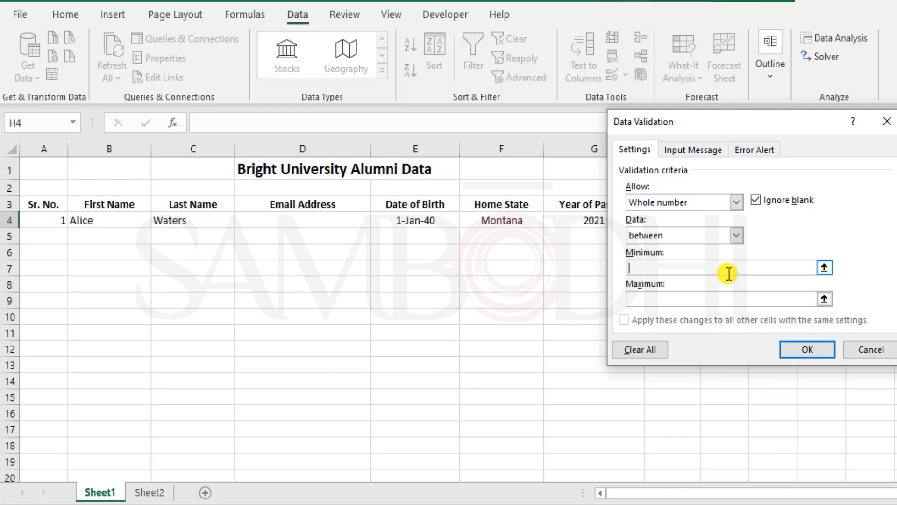
type("1")
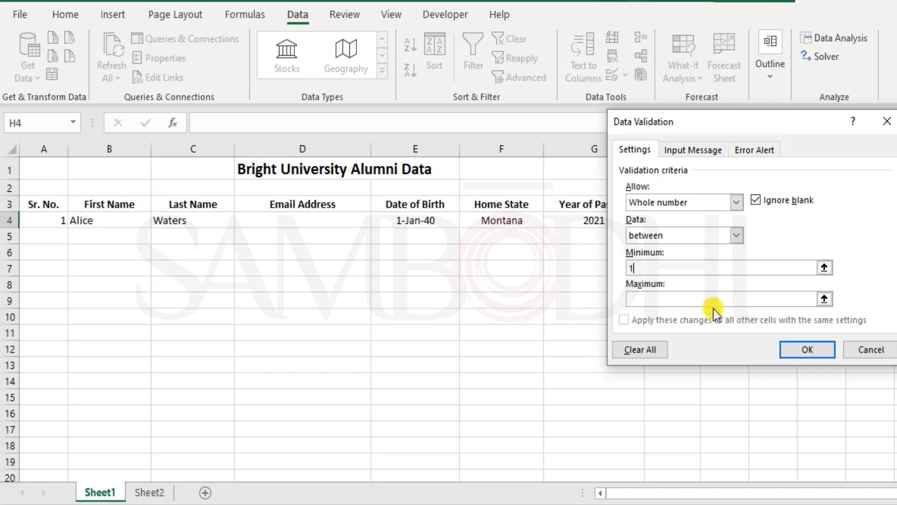
left_click(713, 302)
left_click(690, 264)
key("BackSpace")
type("0")
left_click(654, 297)
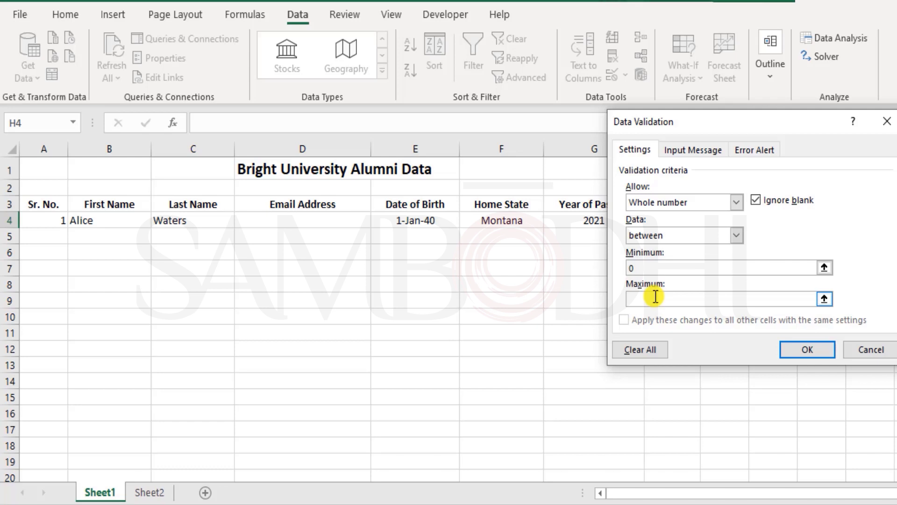
type("9")
left_click(808, 350)
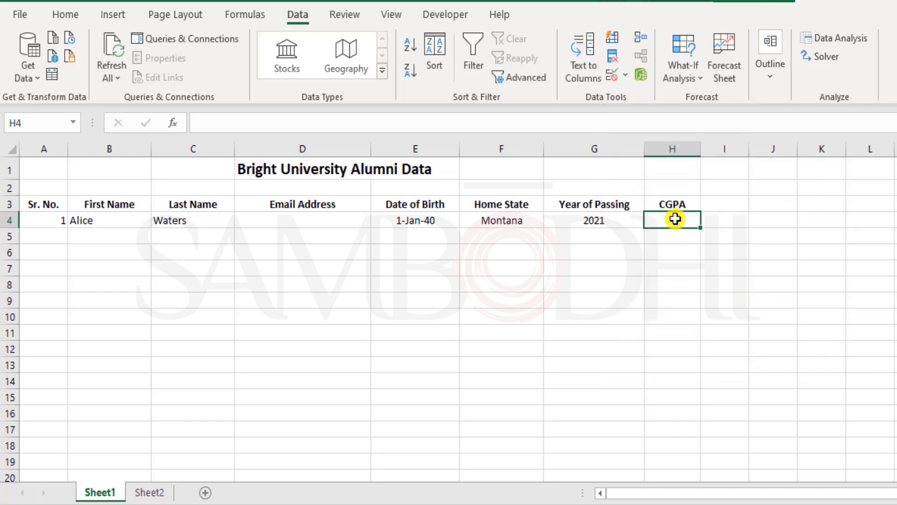
Step: Enter 7.85 in H4 and cancel the entry when the whole-number rule rejects it
left_click(611, 77)
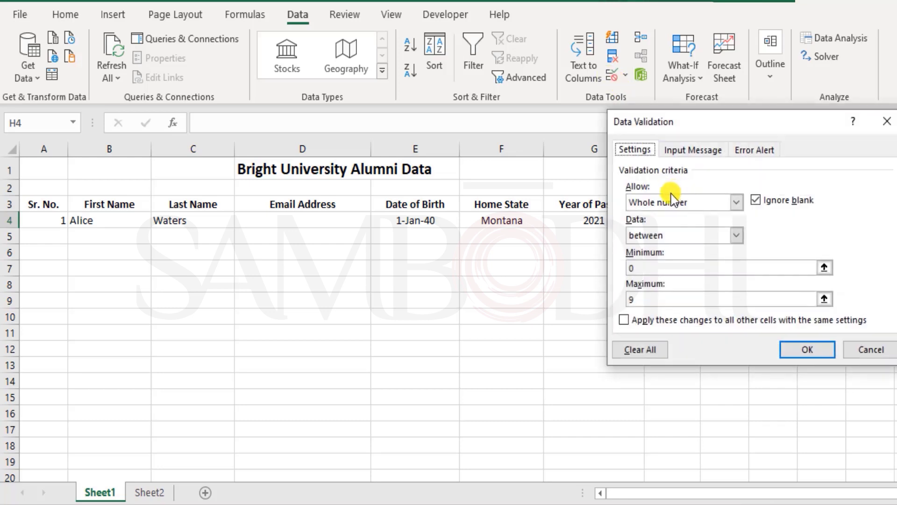
left_click(808, 350)
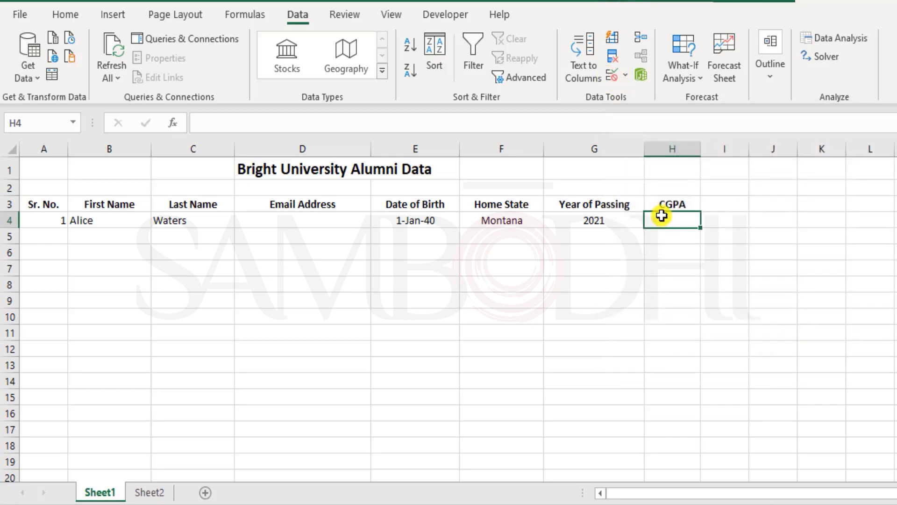
type("7")
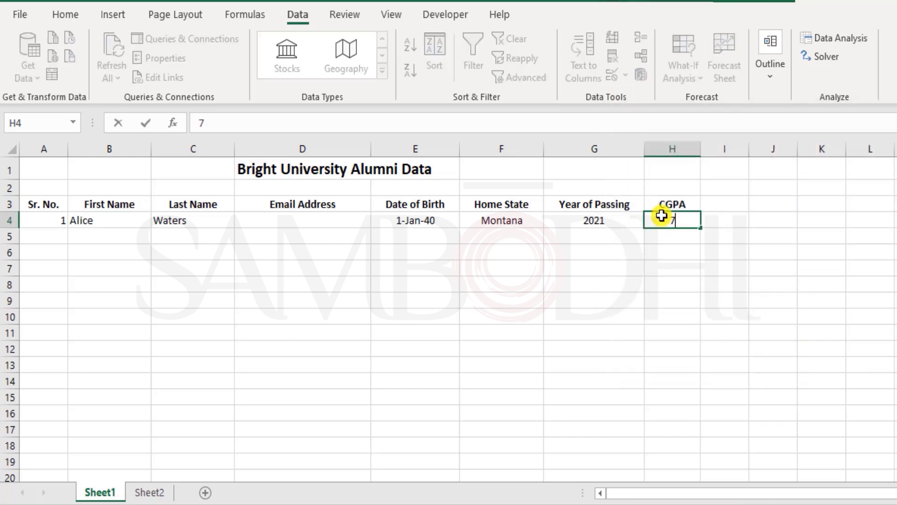
type(".85")
key("Return")
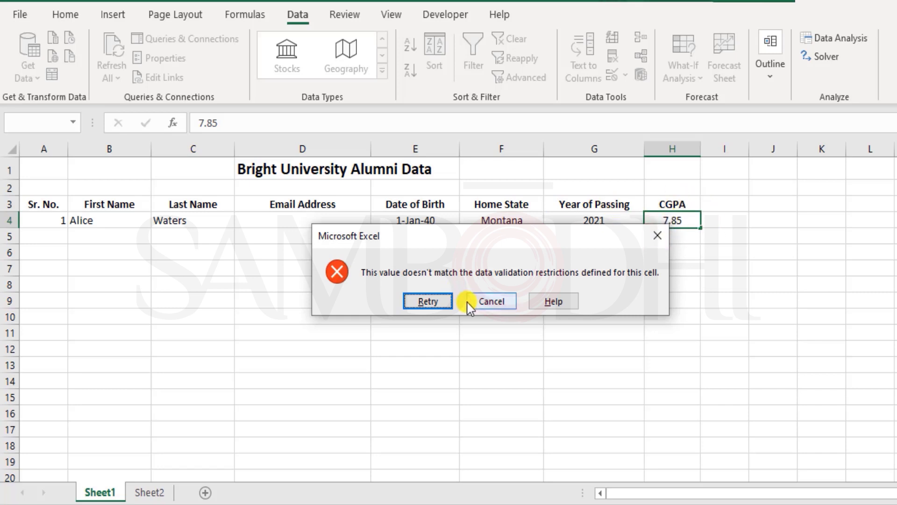
left_click(486, 300)
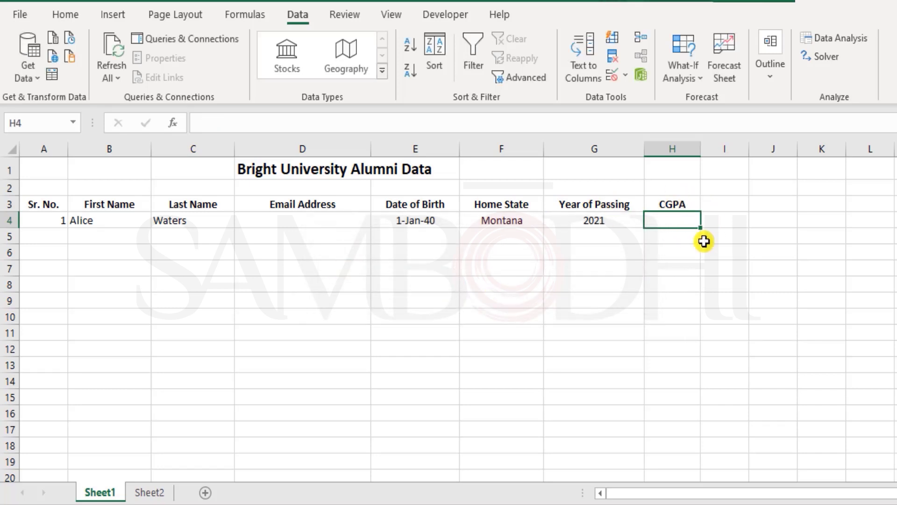
left_click(610, 72)
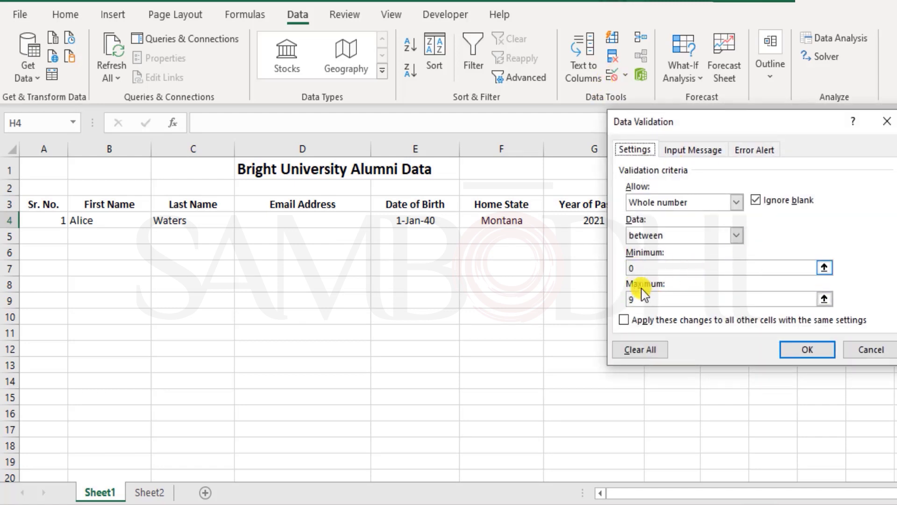
Step: Change H4's allowed type to Decimal, keeping the 0 to 9 range
left_click(689, 201)
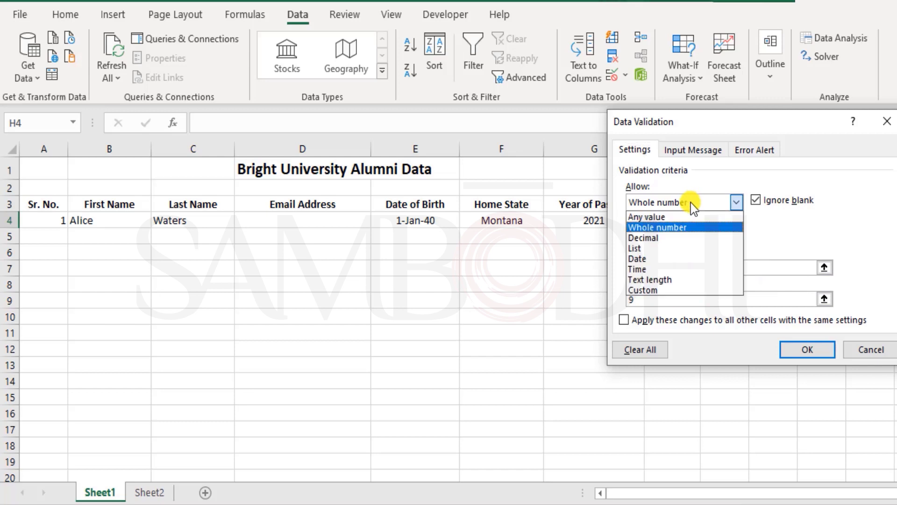
left_click(654, 237)
left_click(651, 267)
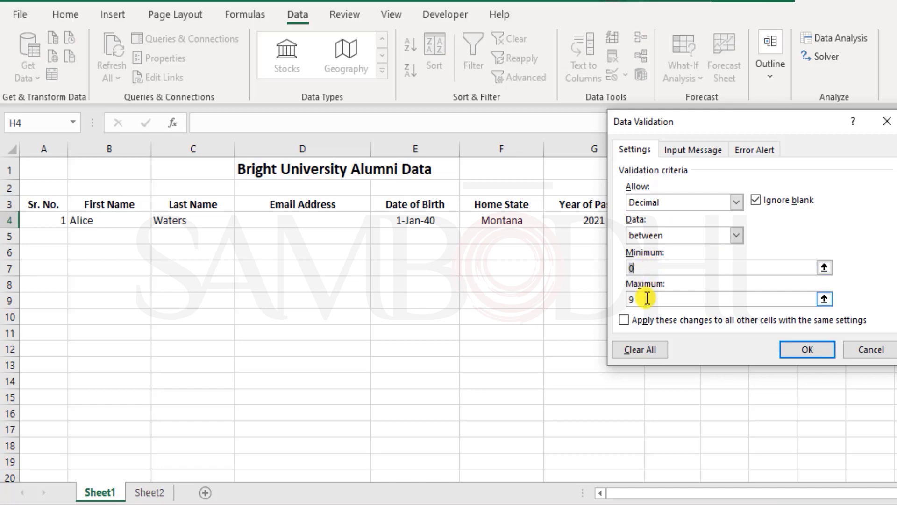
left_click(807, 349)
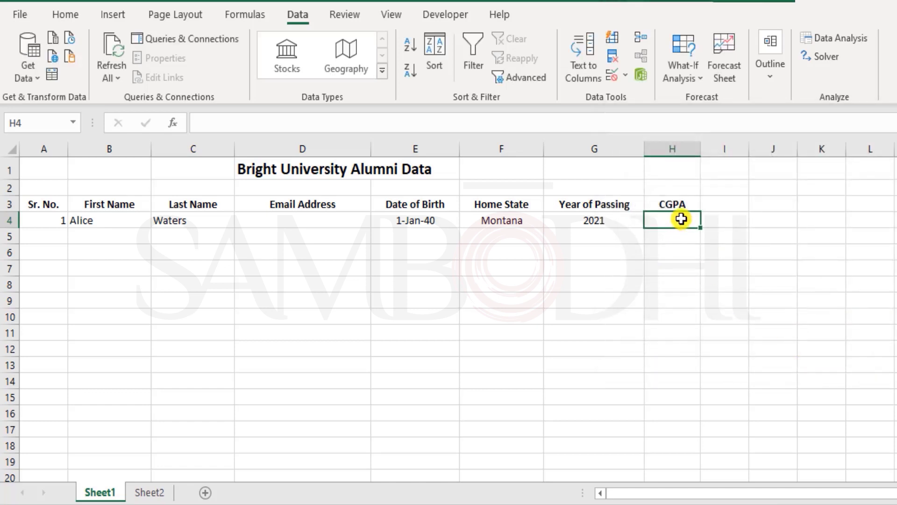
Step: Enter 7.85 and then 9 in H4, both accepted
type("7.85")
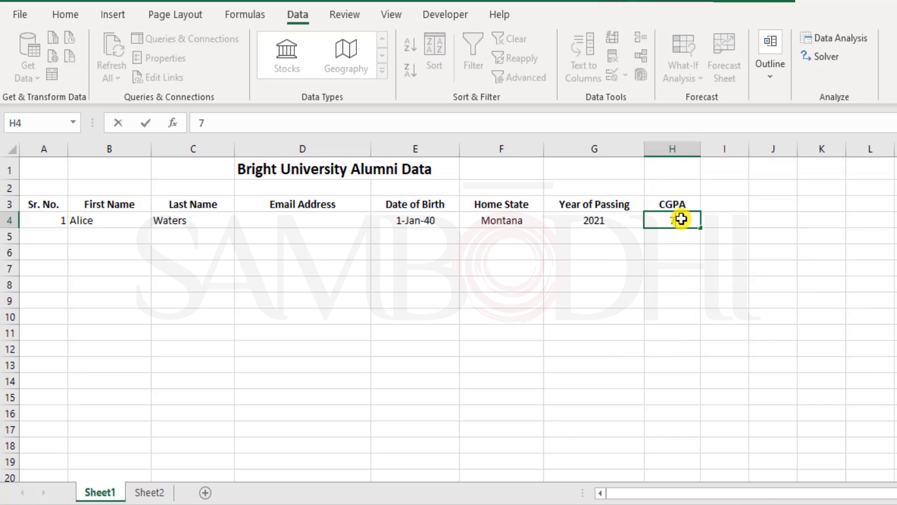
key("Return")
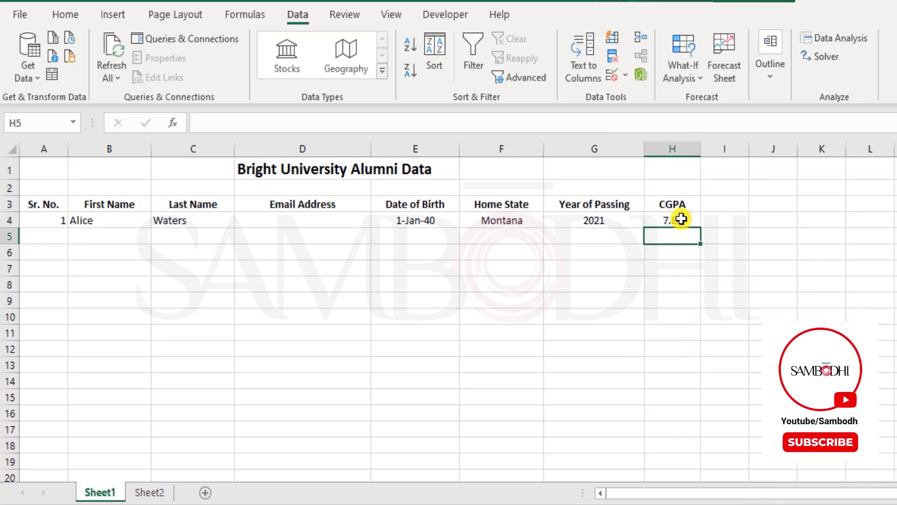
key("Up")
type("9")
key("Return")
key("Up")
Step: Confirm 9.01 is rejected in H4, then enter 0 and finally 6.72
type("9.0")
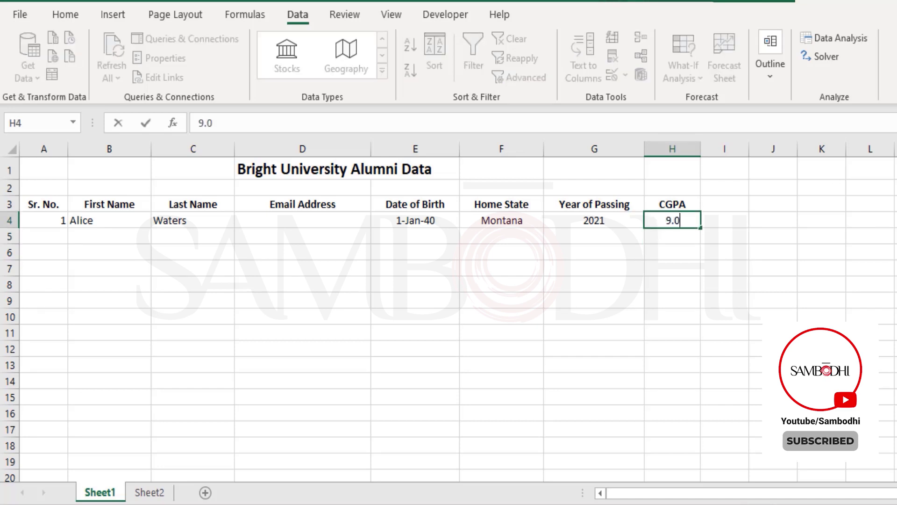
type("1")
key("Return")
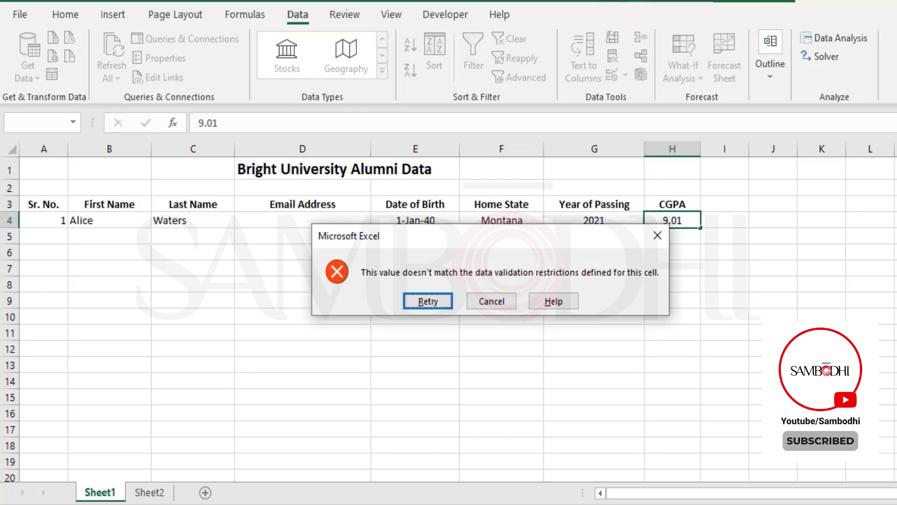
key("Escape")
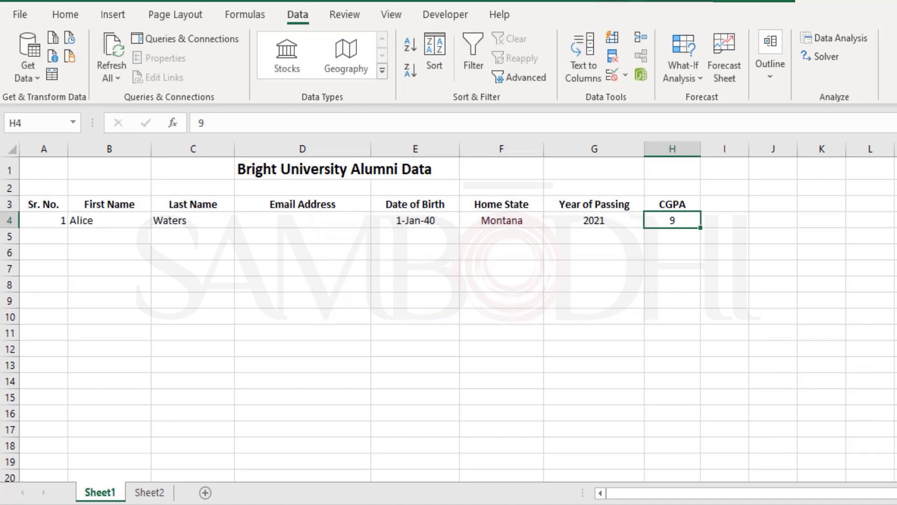
type("0")
key("ctrl+Return")
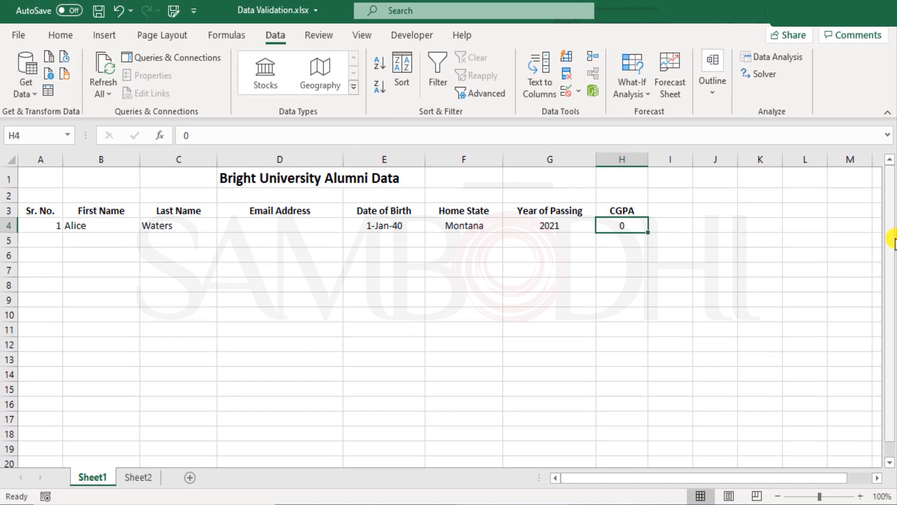
type("6.72")
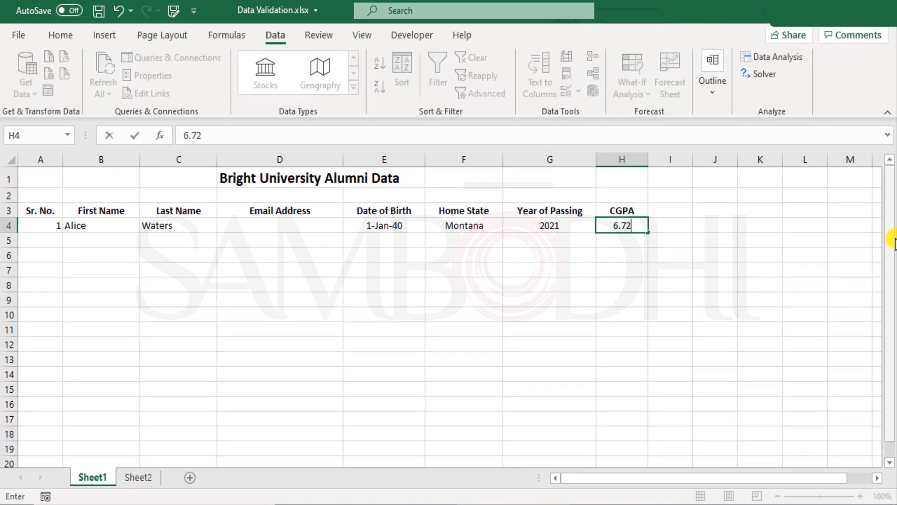
key("Return")
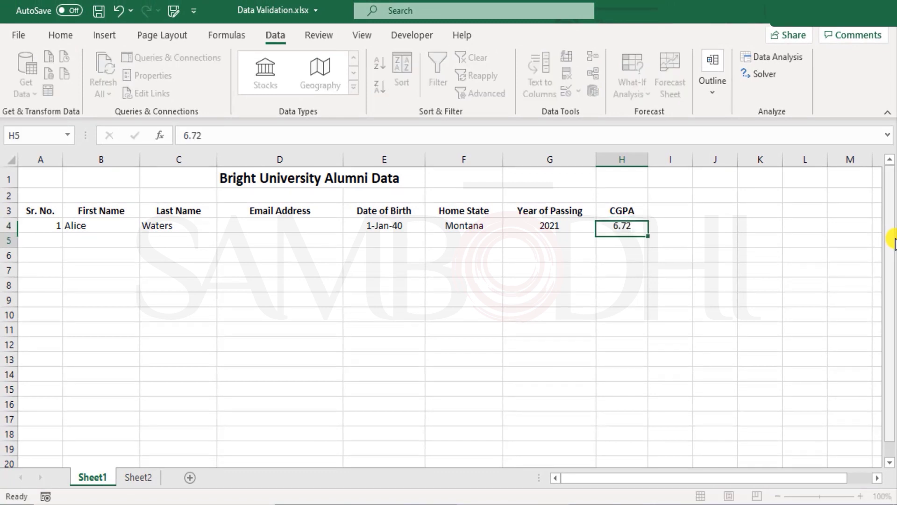
key("Up")
key("Left")
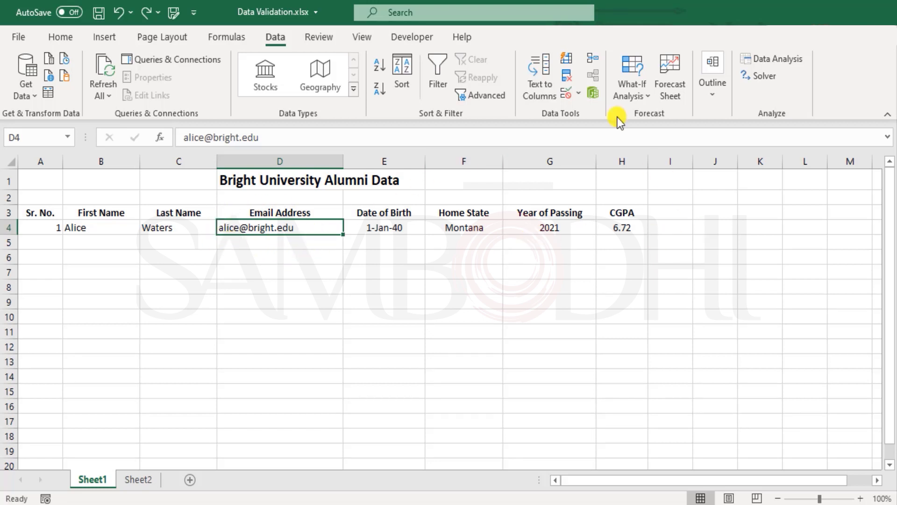
left_click(567, 93)
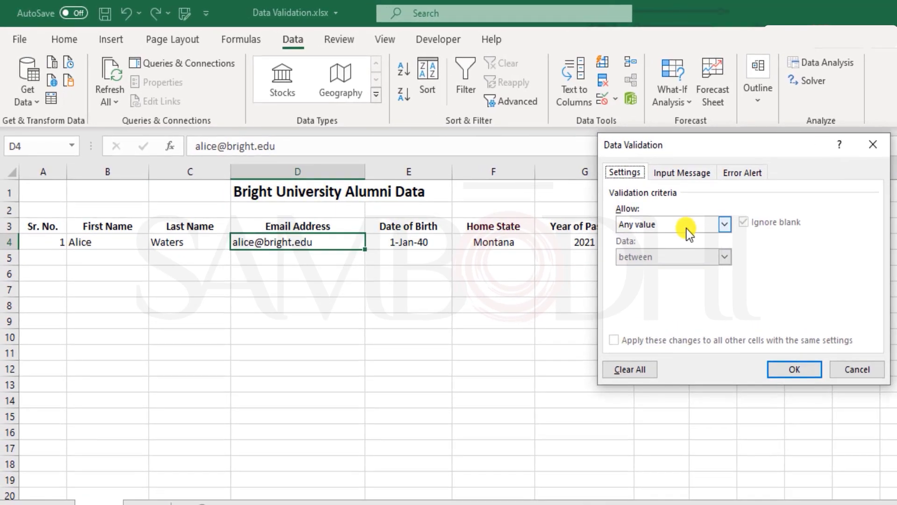
left_click(686, 229)
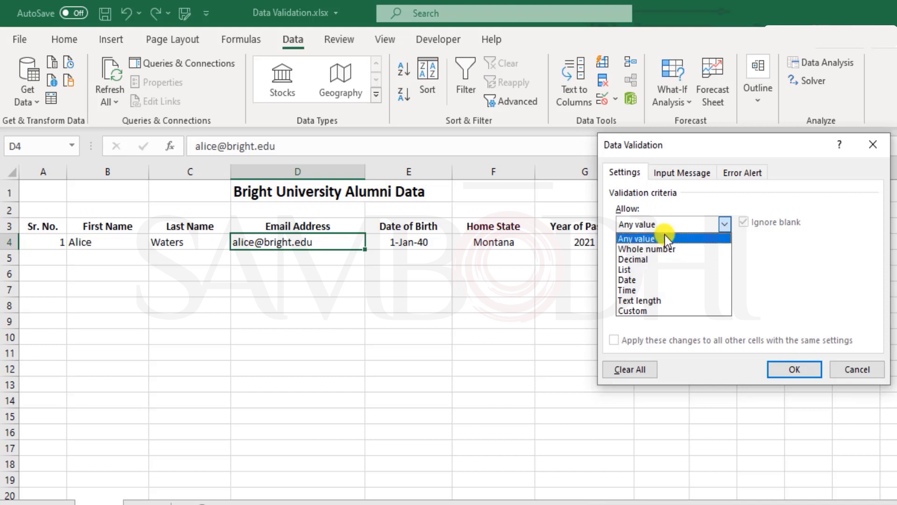
left_click(674, 308)
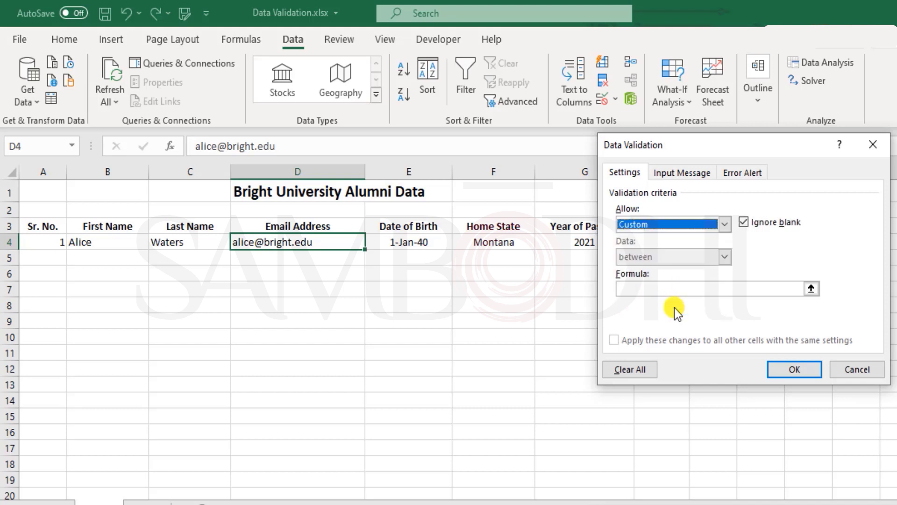
left_click(647, 290)
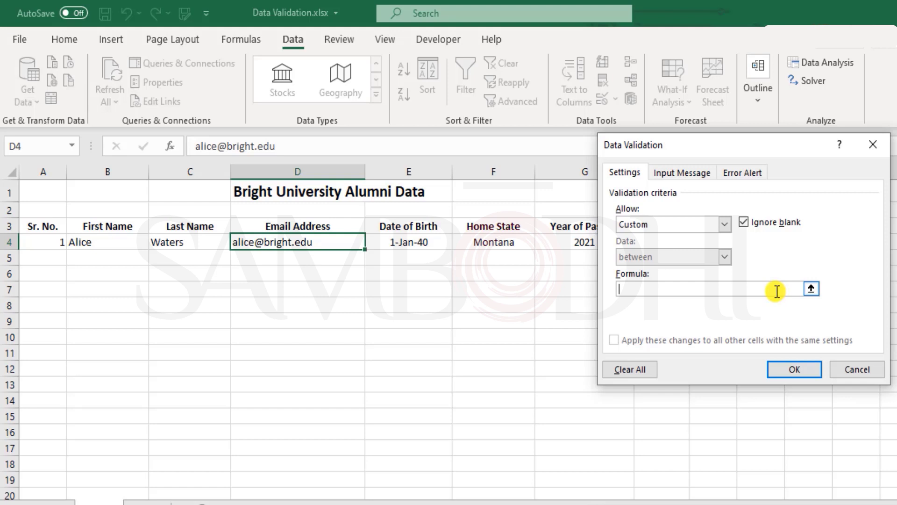
left_click(848, 369)
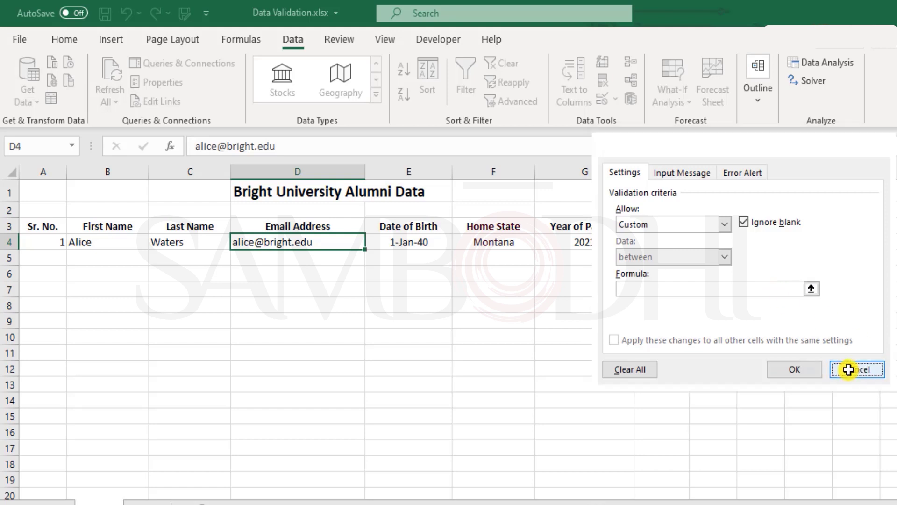
left_click(333, 285)
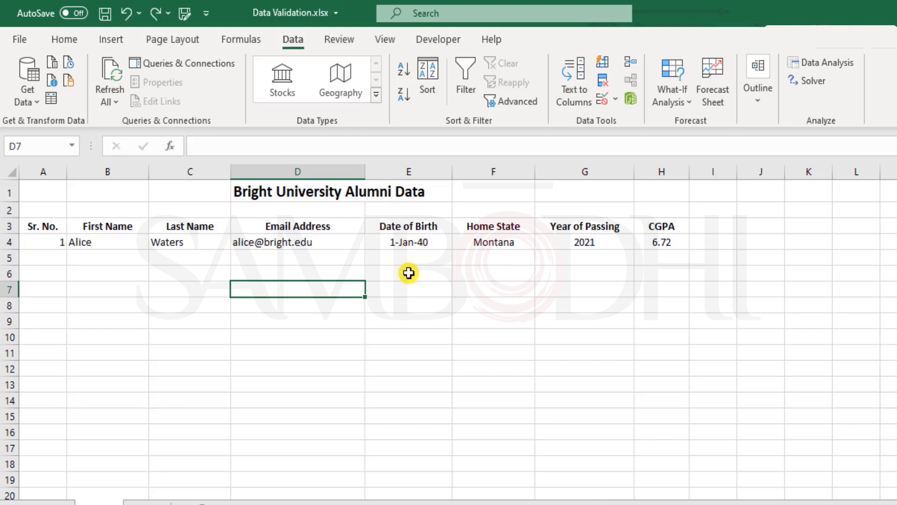
type("=")
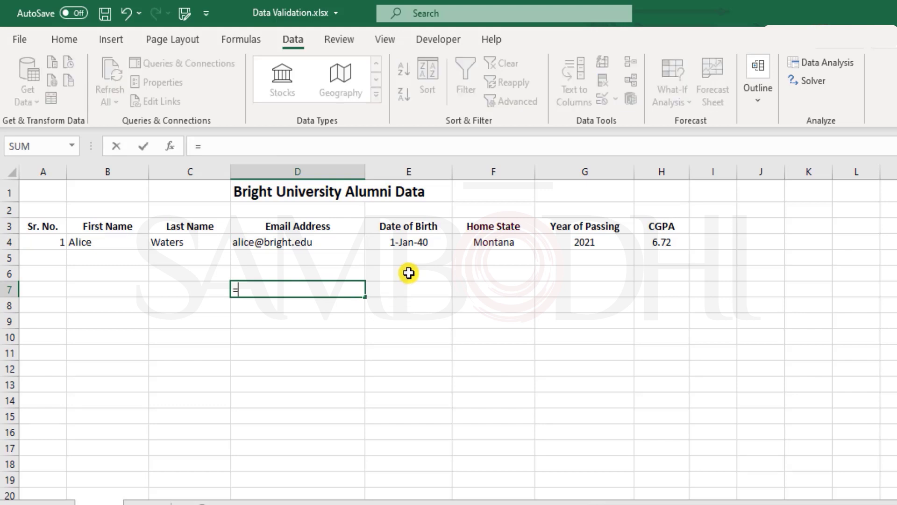
key("Escape")
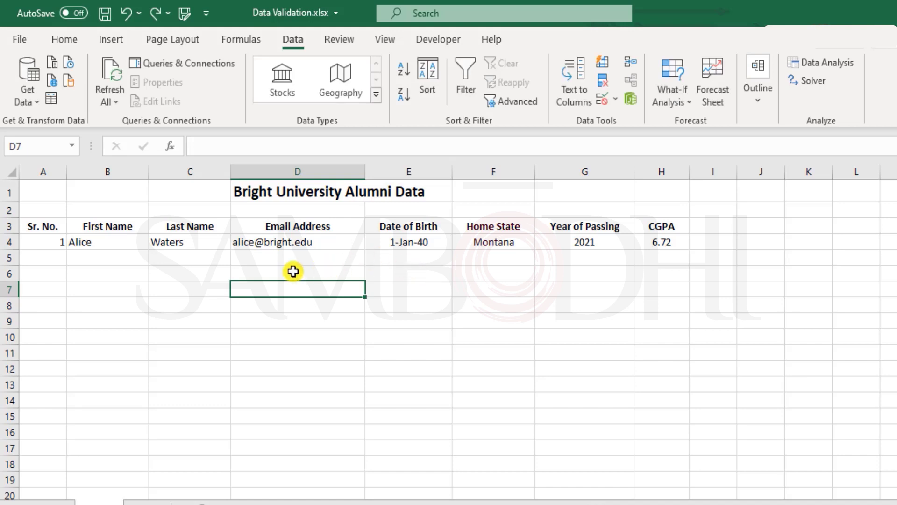
left_click(277, 247)
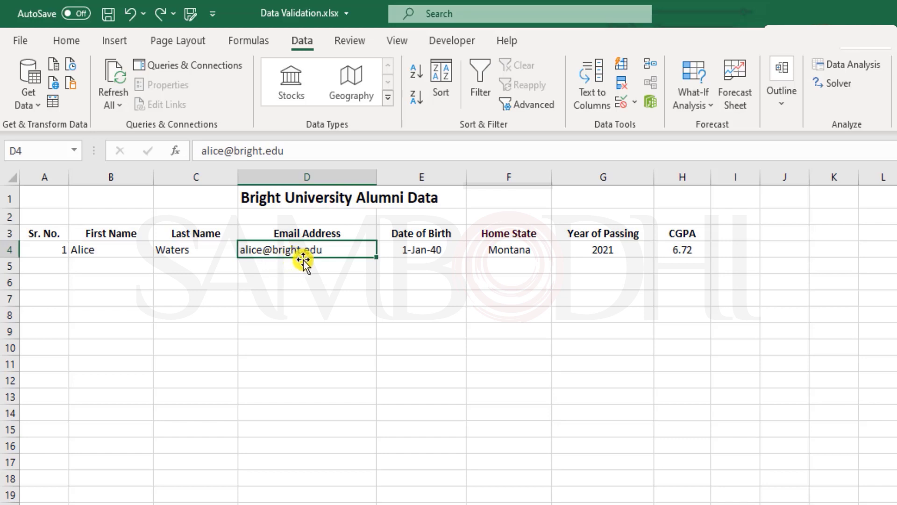
key("Down")
key("Down")
key("Down")
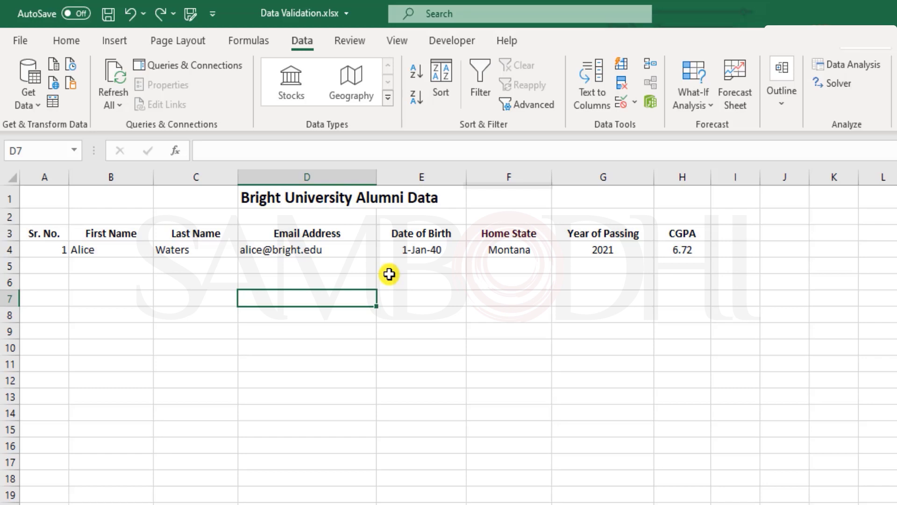
key("Up")
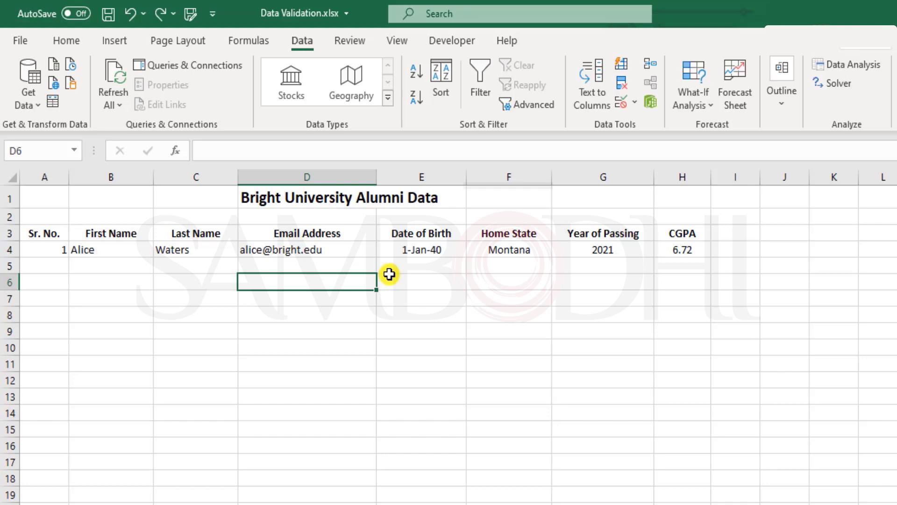
key("Up")
key("Up")
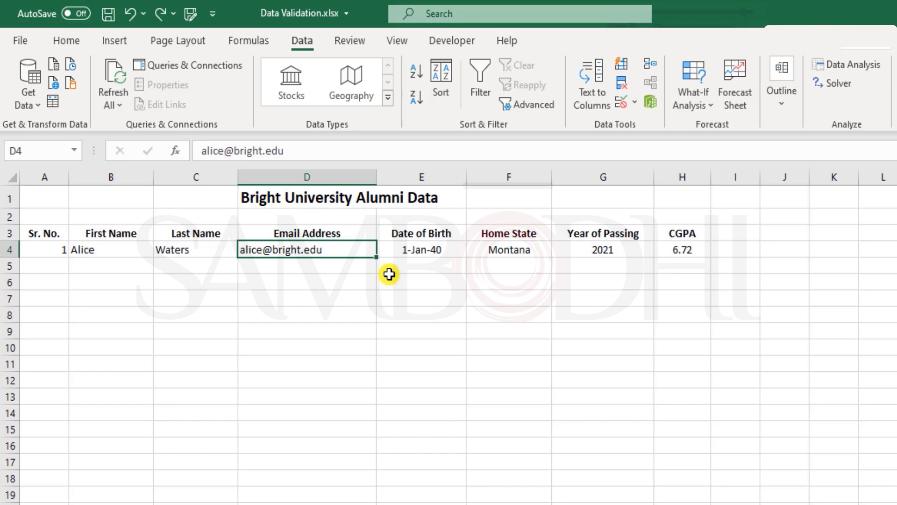
key("Down")
key("Up")
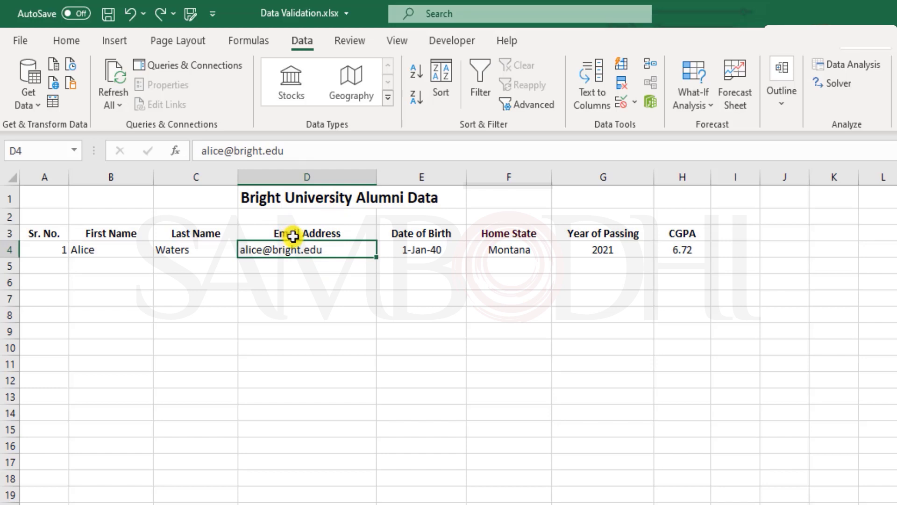
key("Down")
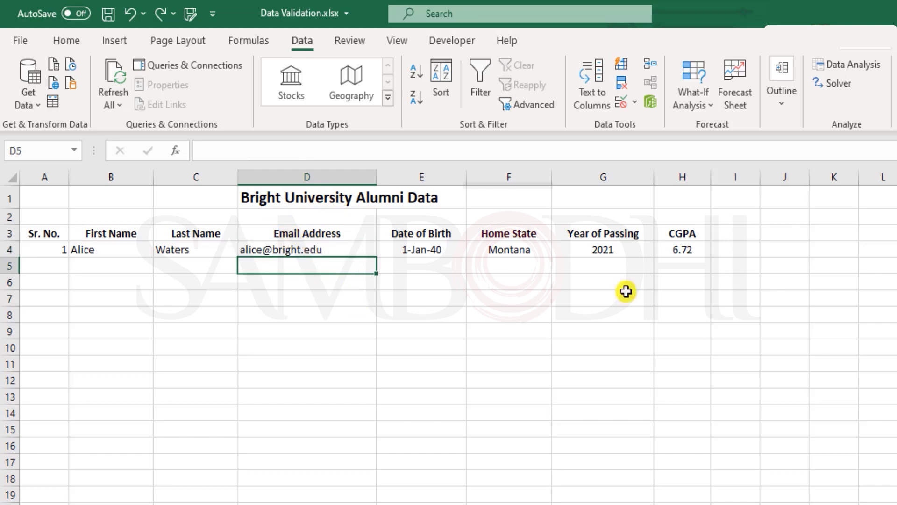
key("Up")
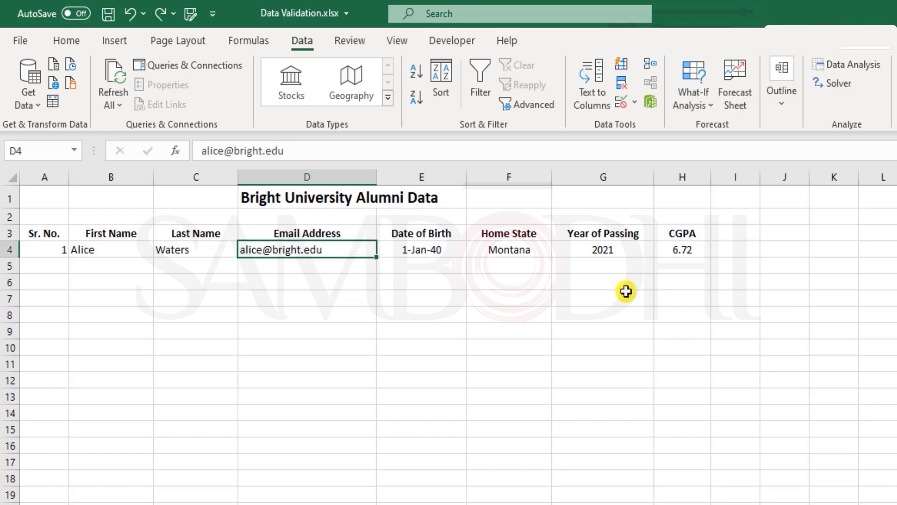
key("F2")
key("shift+Left")
key("shift+Left")
key("shift+Left")
key("shift+Left")
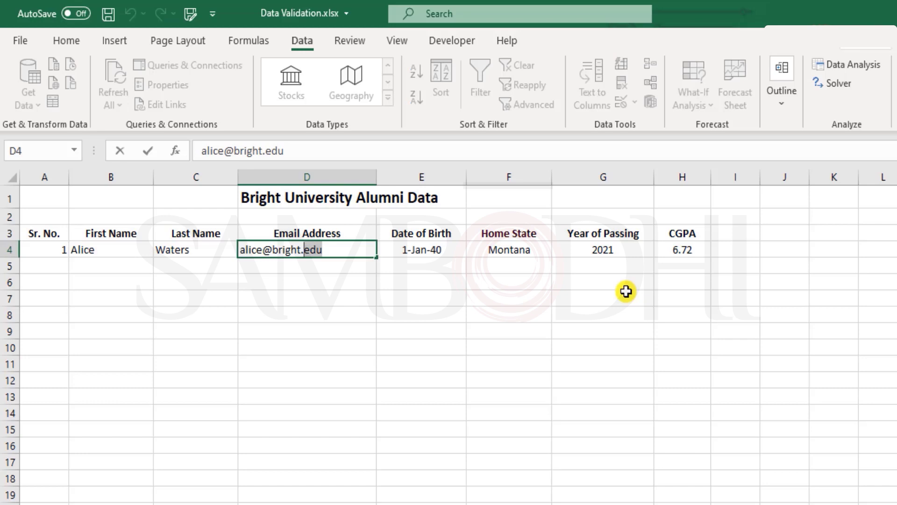
key("shift+Left")
key("shift+Left")
key("shift+Left")
key("shift+Left")
key("shift+Left")
key("shift+Left")
key("shift+Left")
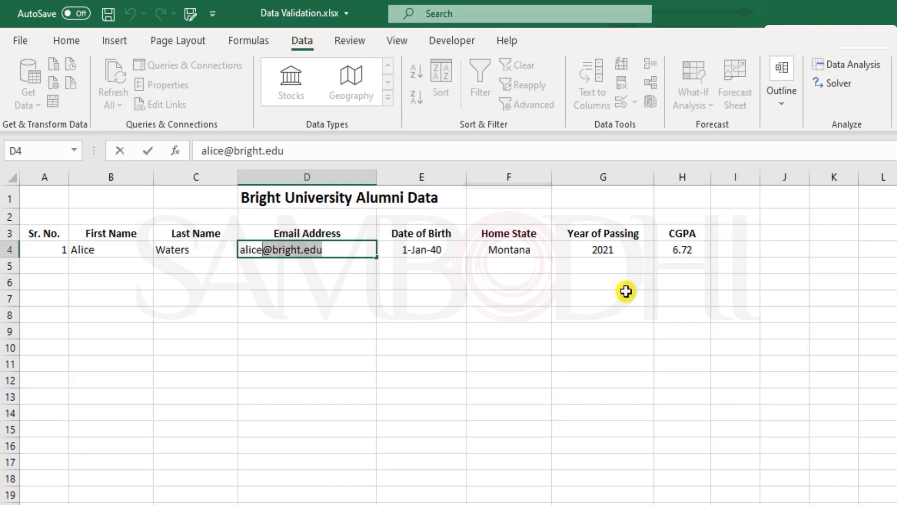
key("Left")
key("shift+Left")
key("shift+Left")
key("shift+Left")
key("shift+Left")
key("shift+Left")
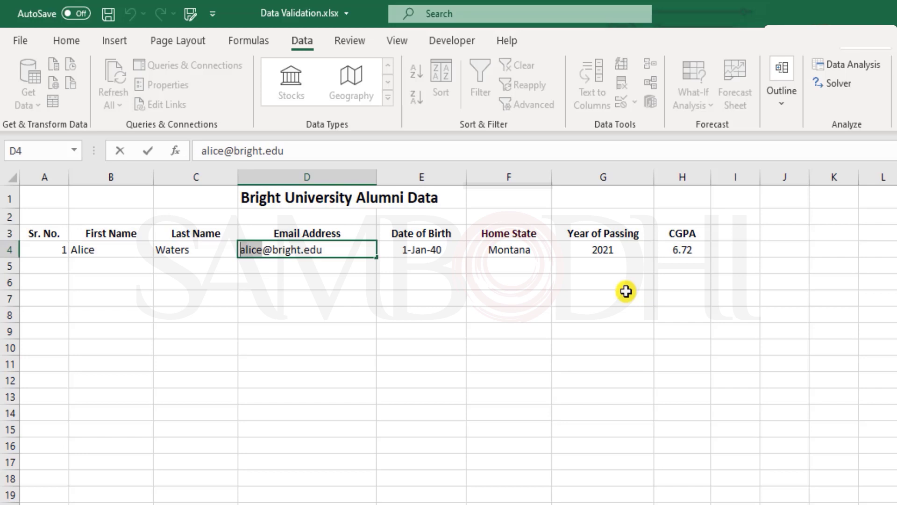
key("Escape")
key("Down")
key("Down")
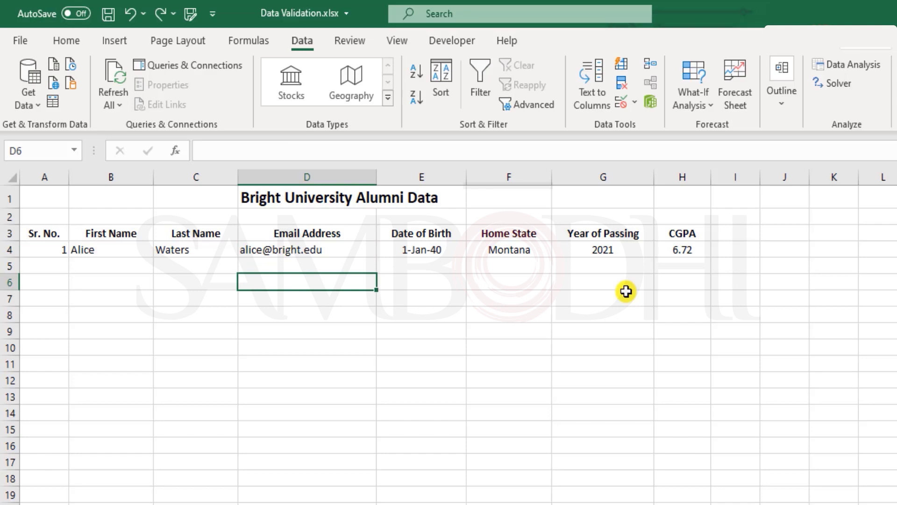
Step: Enter a test Gmail address in D5 and undo its automatic hyperlink
key("Up")
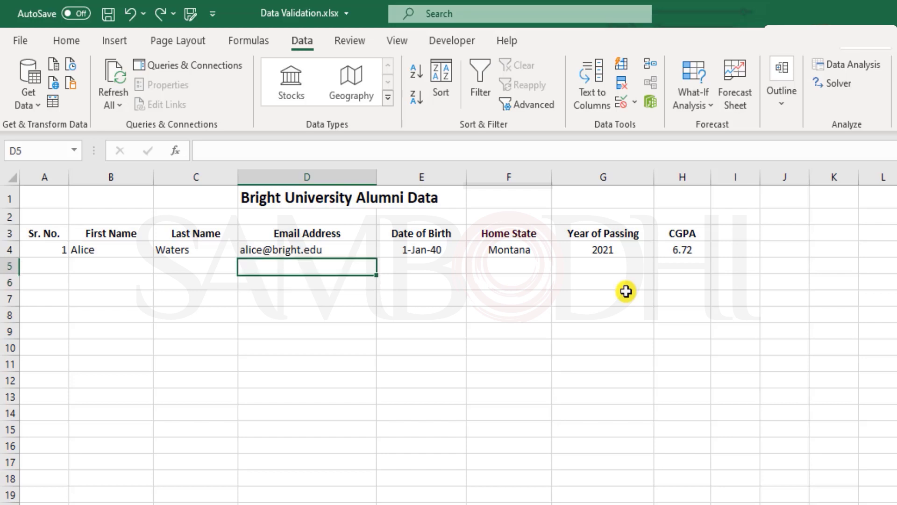
type("aii")
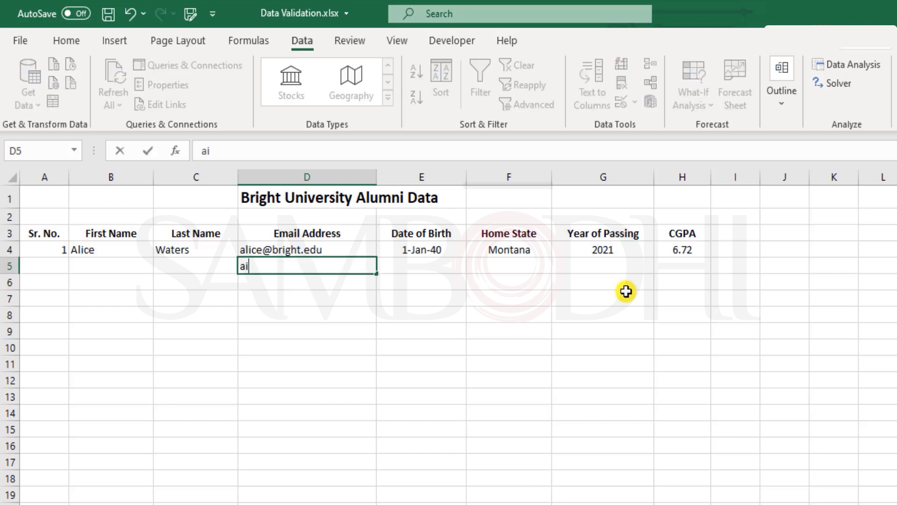
key("BackSpace")
key("BackSpace")
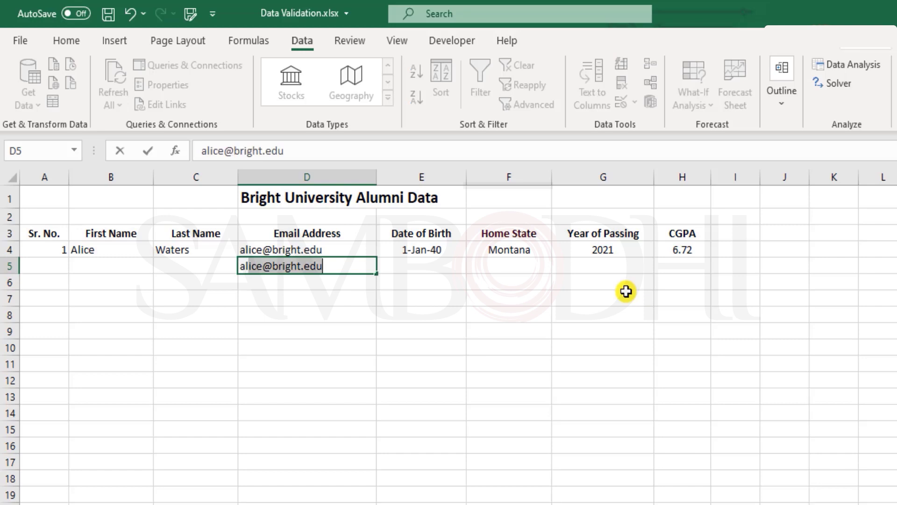
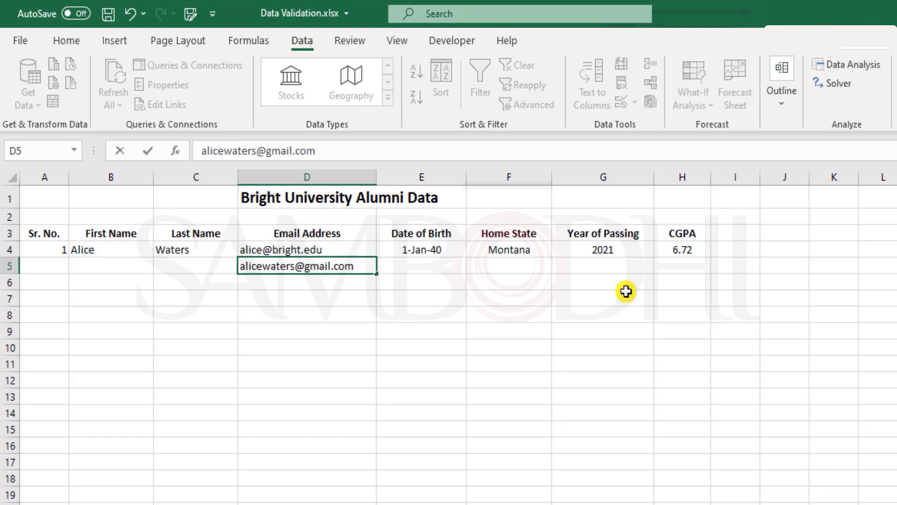
key("Return")
key("Up")
key("ctrl+z")
Step: Insert 196 before the @ in the D5 address, keeping it as plain text
key("F2")
key("Left")
type("196")
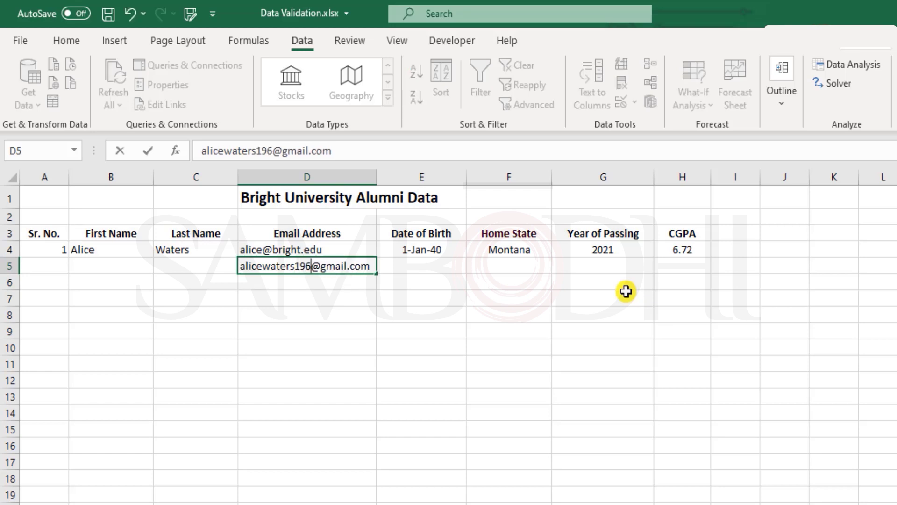
key("Return")
key("ctrl+z")
key("Return")
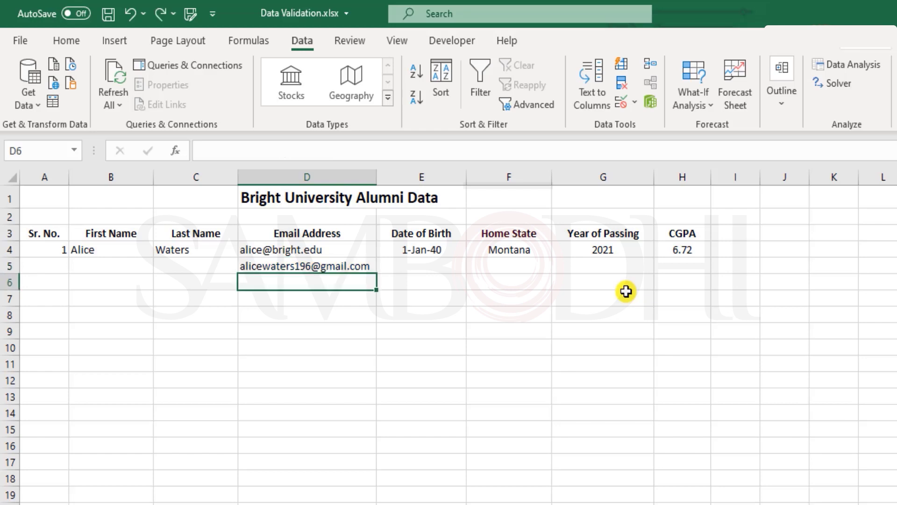
key("Down")
key("Down")
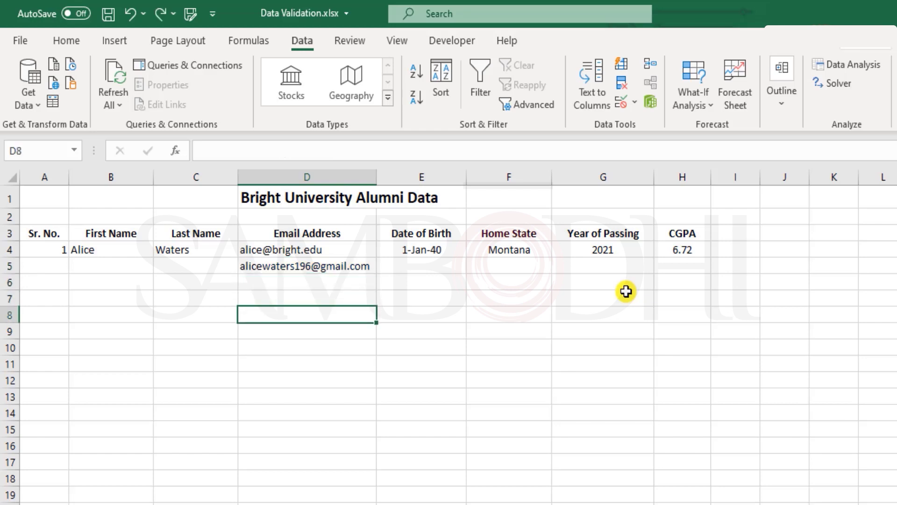
type("=")
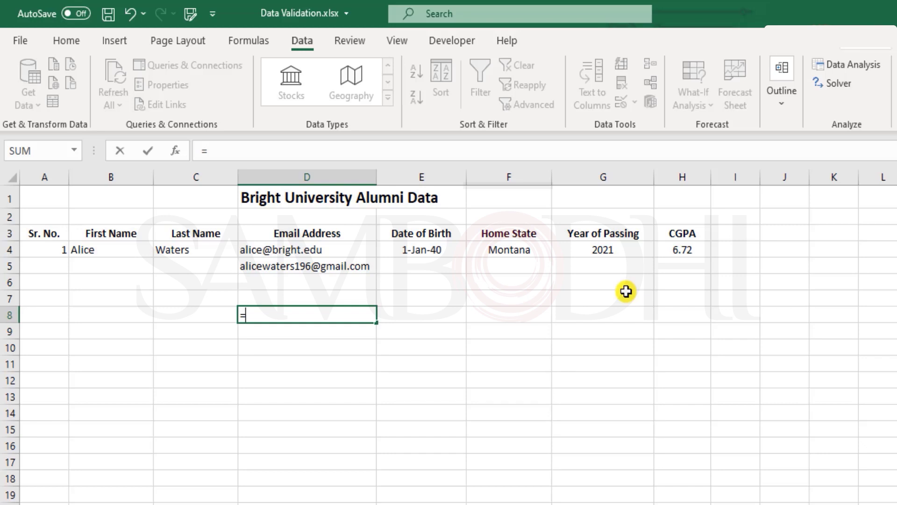
type("rigt")
key("BackSpace")
key("Tab")
key("Up")
key("Up")
key("Up")
key("Up")
type(",11)")
key("Return")
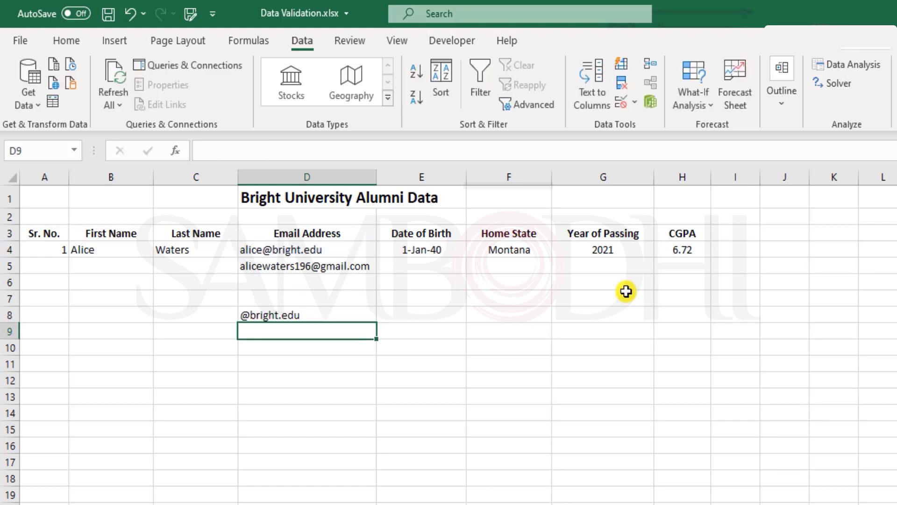
key("Up")
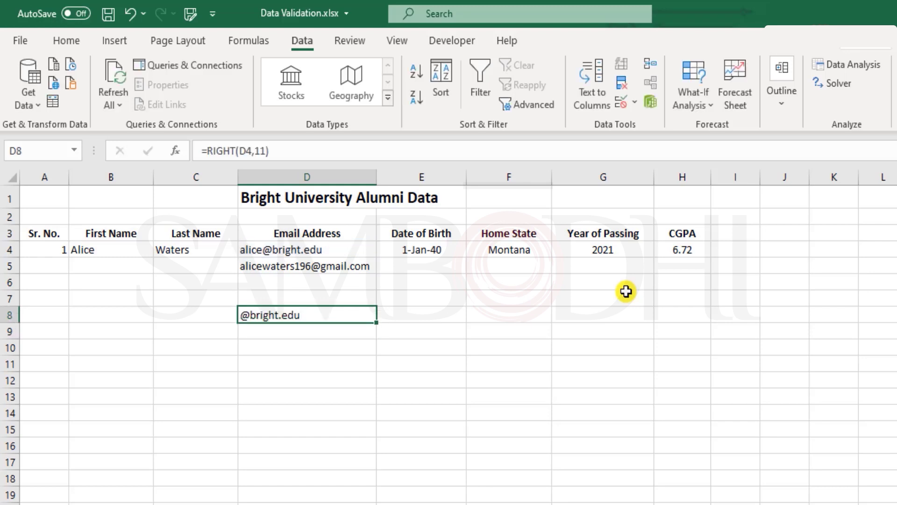
key("ctrl+c")
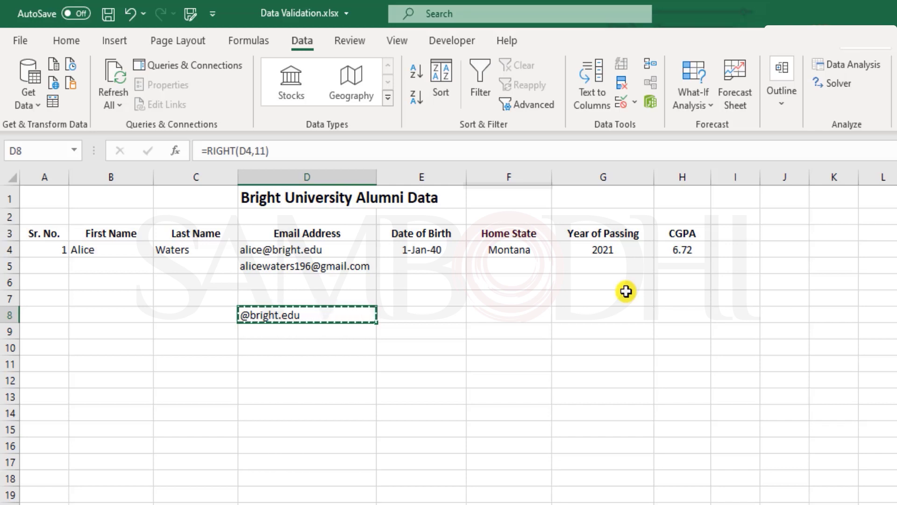
key("Escape")
Step: Enter =RIGHT(D5,11) in D9 to extract the test Gmail address's ending
key("Down")
type("=right")
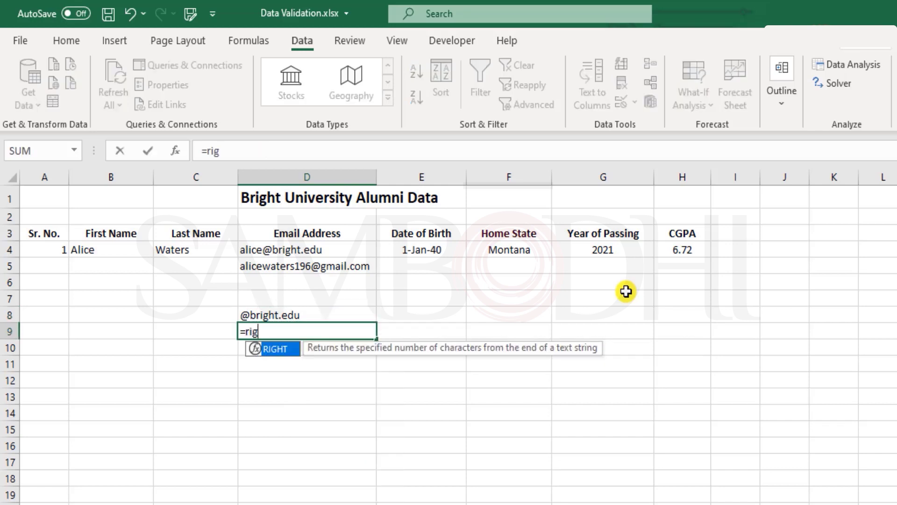
key("Tab")
key("Up")
key("Up")
key("Up")
key("Up")
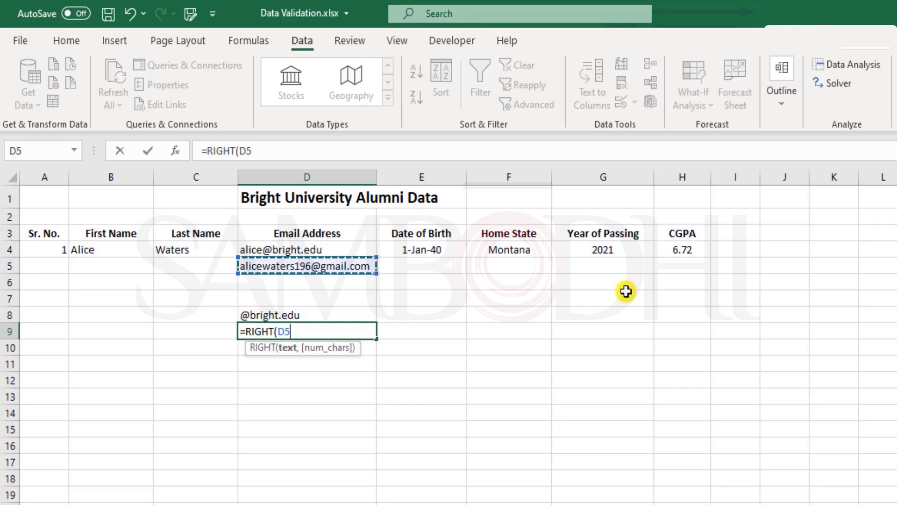
type(",11)")
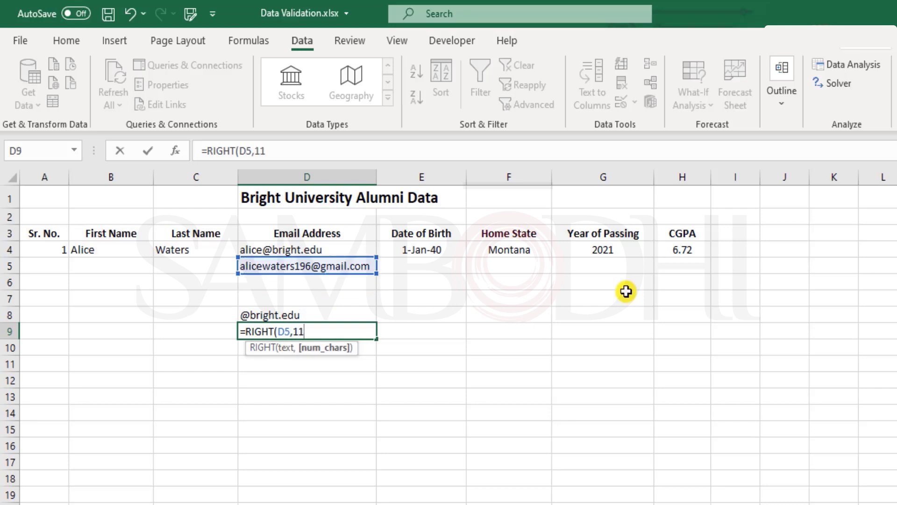
key("Return")
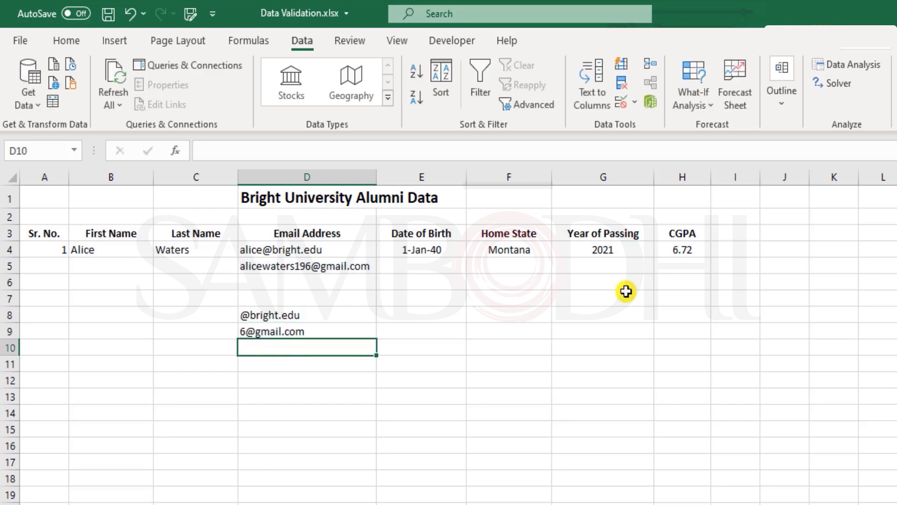
key("Up")
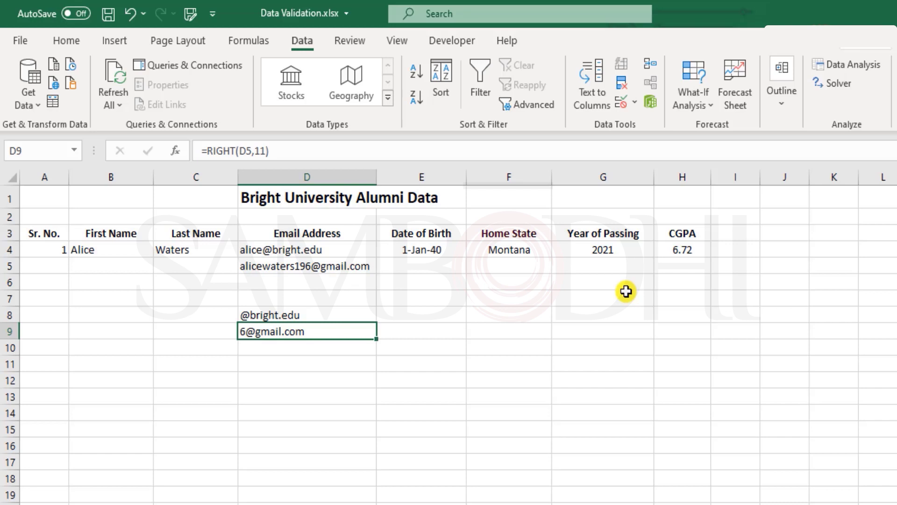
key("Up")
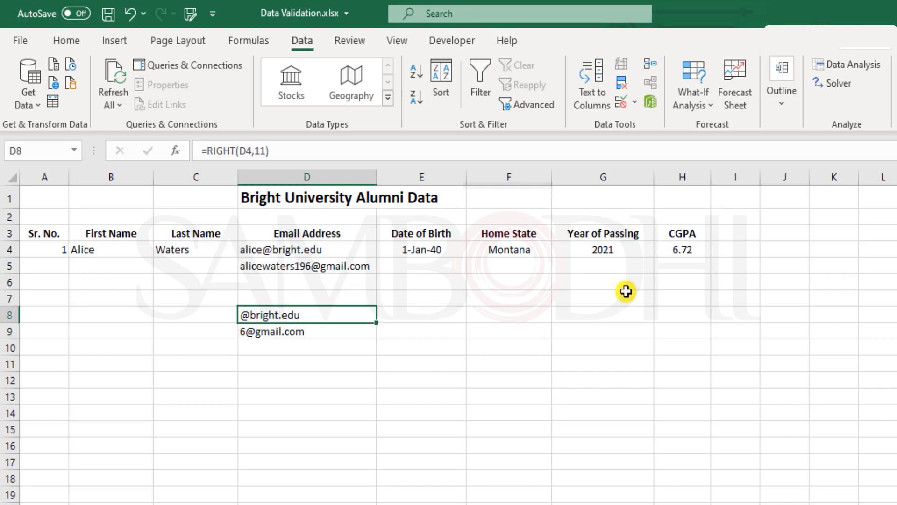
key("Down")
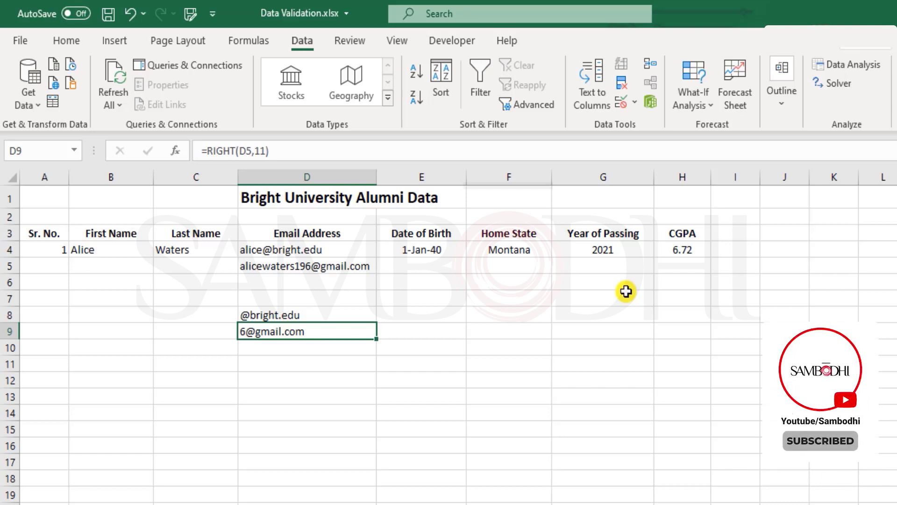
key("Delete")
key("Up")
key("F2")
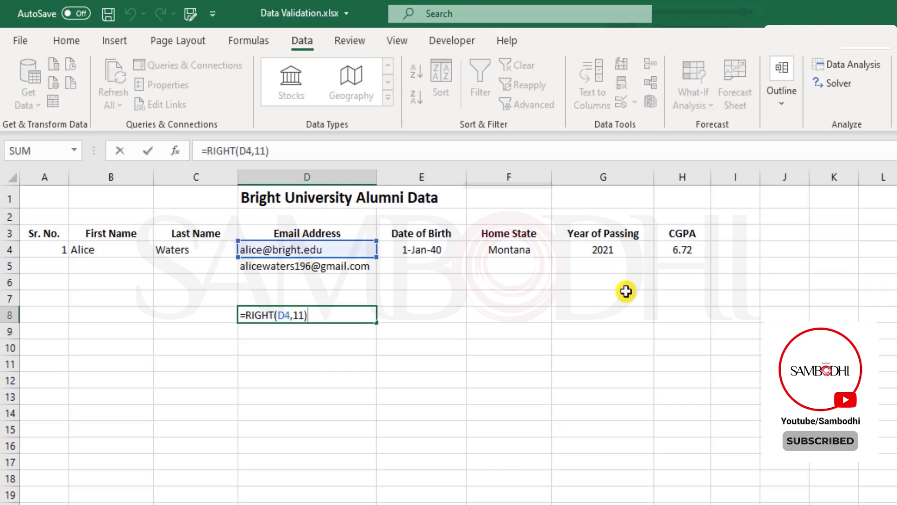
type("=\"@bright.")
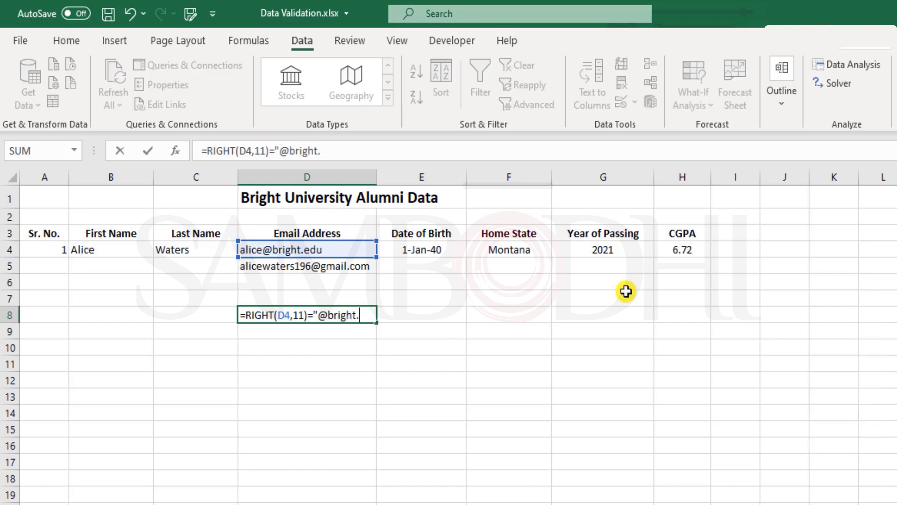
type("edu\"")
key("Return")
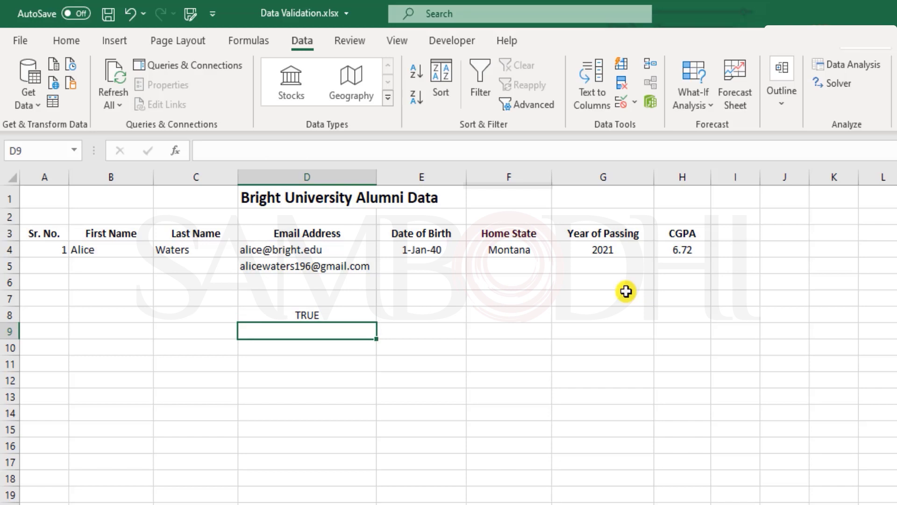
key("Up")
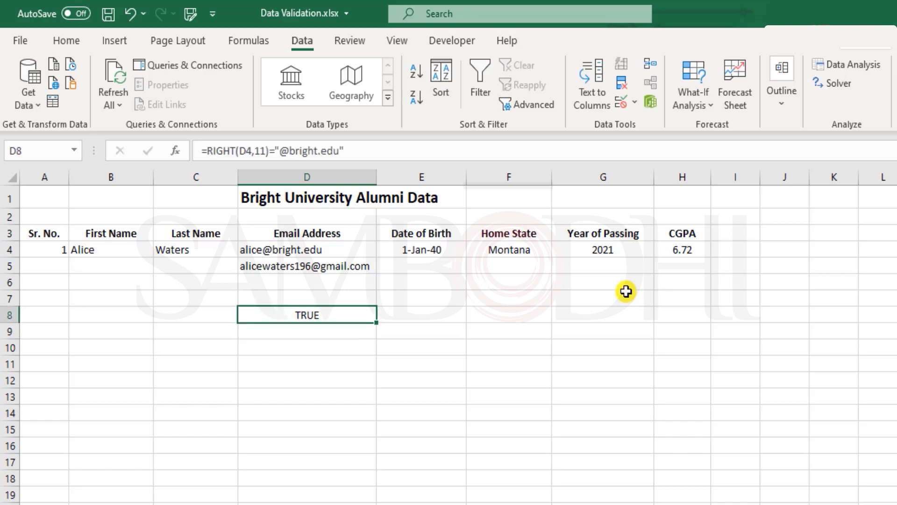
key("F2")
key("Home")
key("shift+Right")
key("shift+Right")
key("shift+Right")
key("shift+Right")
key("shift+Right")
key("shift+Right")
key("shift+Right")
key("shift+Right")
key("shift+Right")
key("shift+Right")
key("shift+Right")
key("shift+Right")
key("shift+Right")
key("shift+Right")
key("shift+Right")
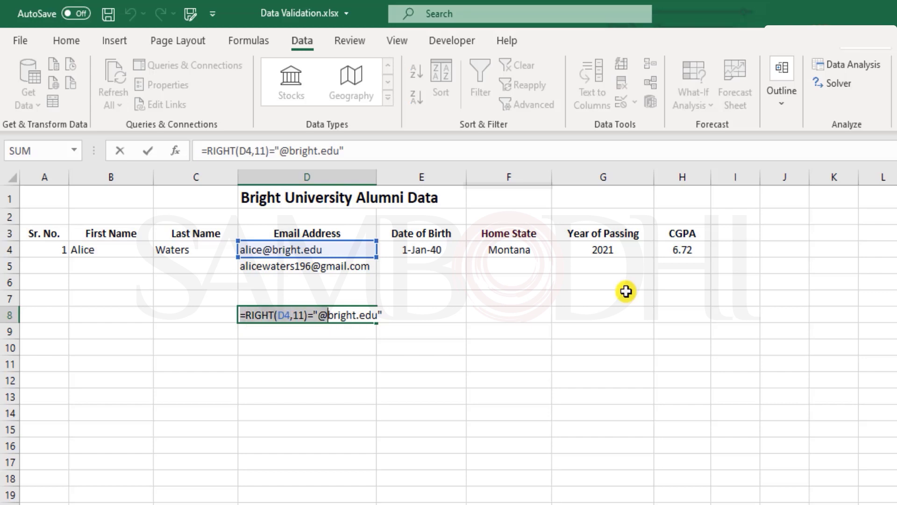
key("Right")
key("Right")
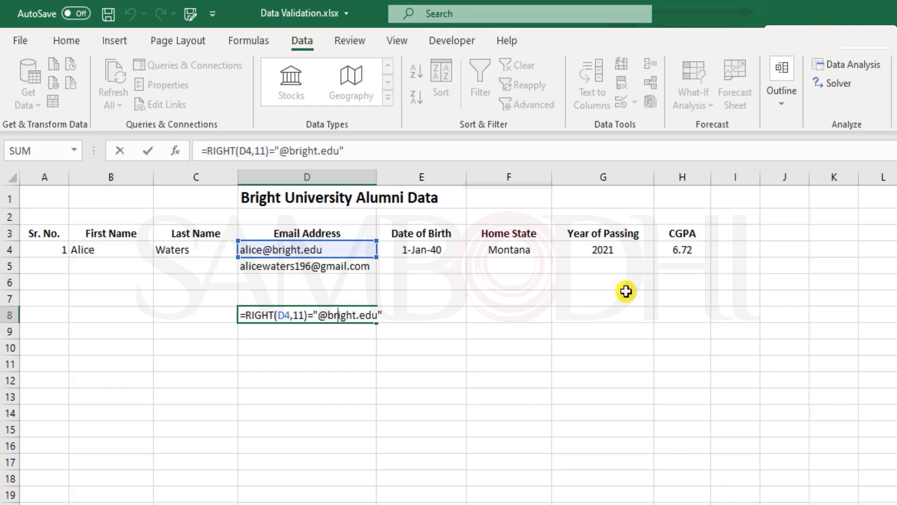
key("ctrl+Return")
Step: Copy the check into D9 to test D5, see FALSE, then clear D9
key("ctrl+c")
key("Down")
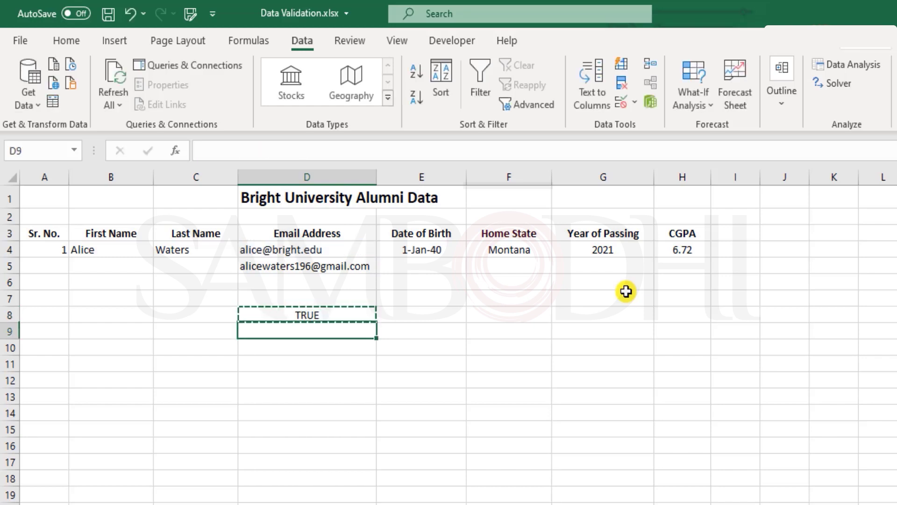
key("ctrl+v")
key("F2")
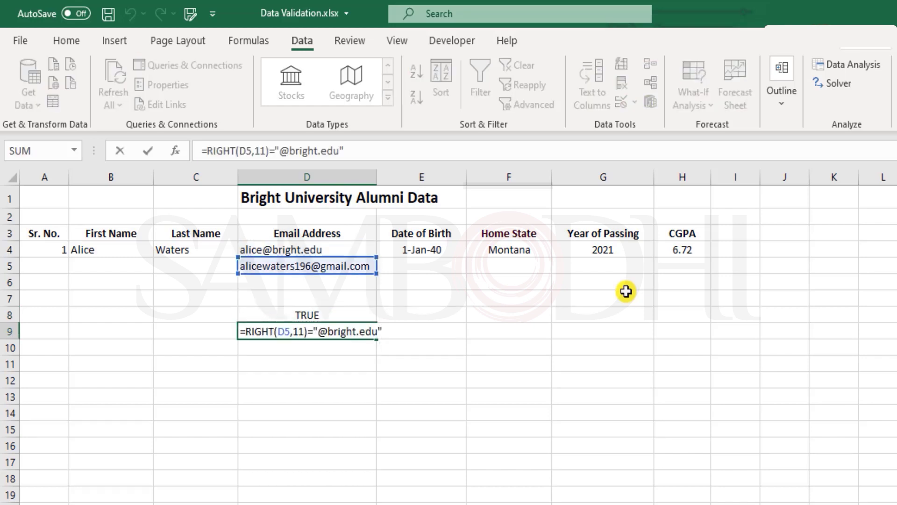
key("Escape")
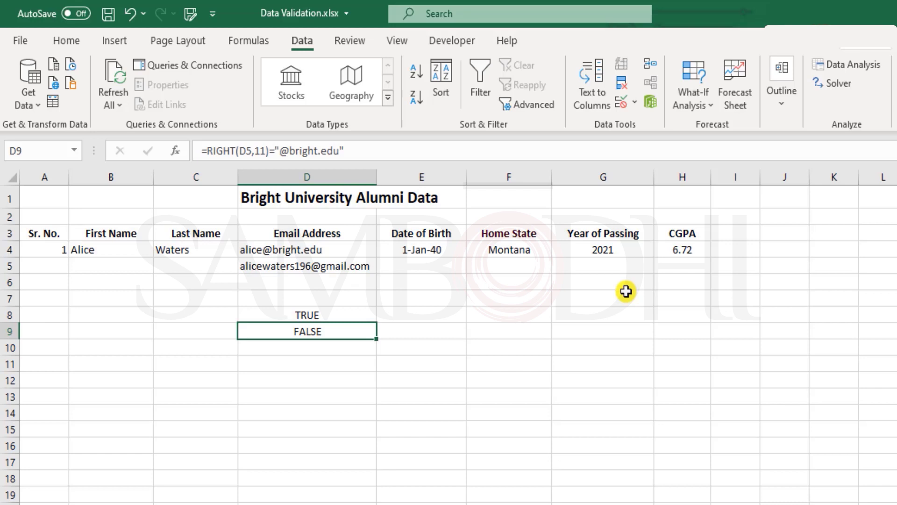
key("Delete")
key("Up")
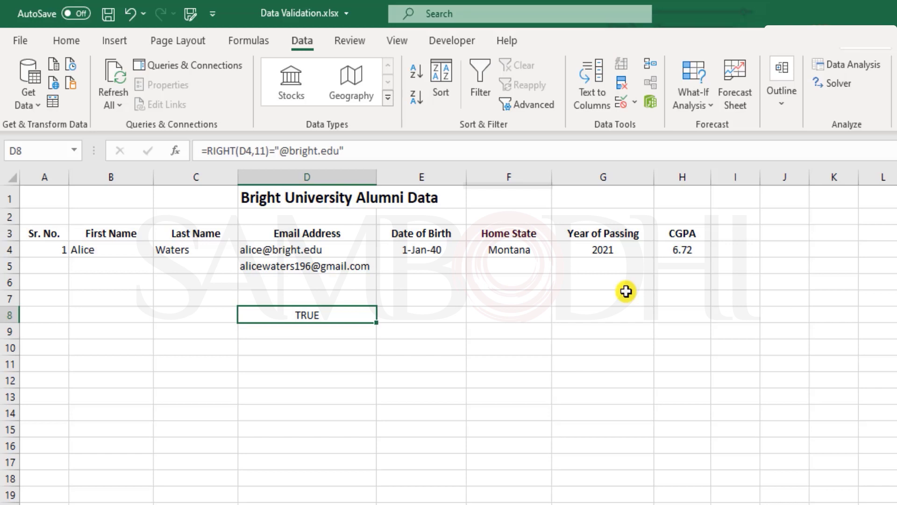
left_click(301, 249)
left_click(331, 318)
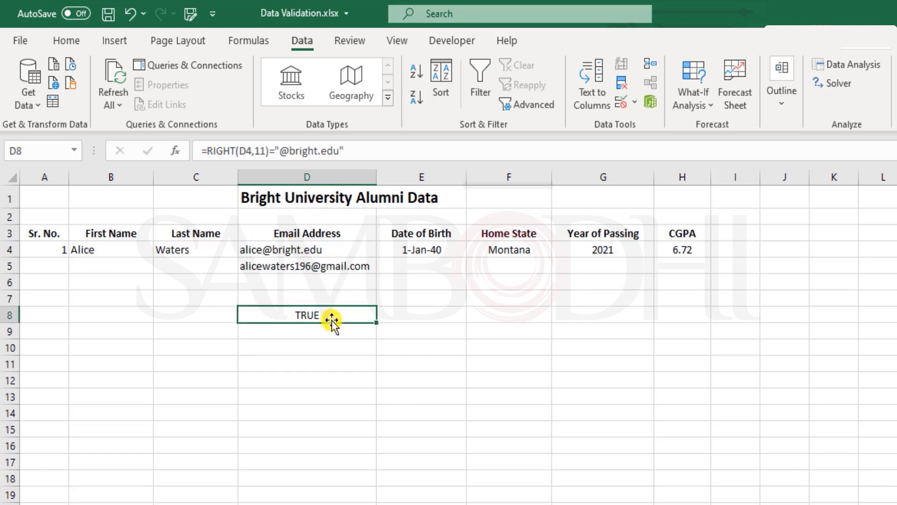
double_click(334, 317)
left_click_drag(387, 312, 246, 312)
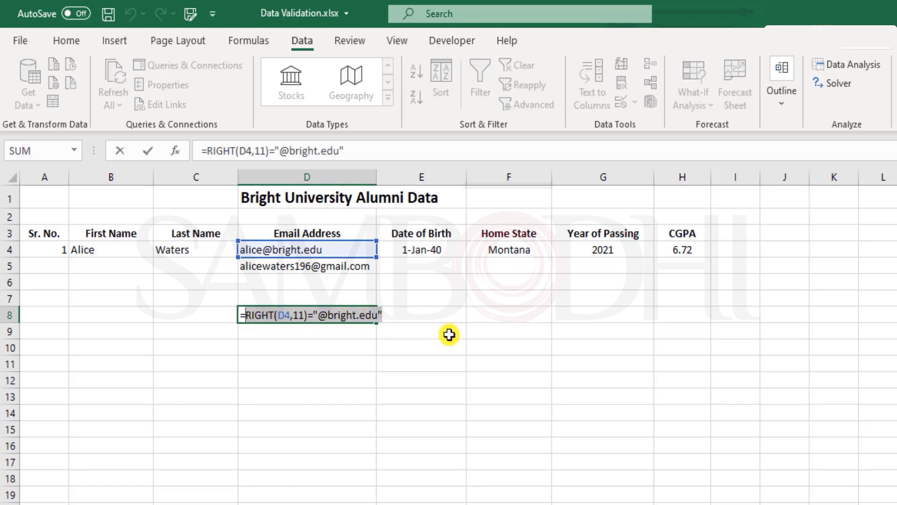
key("Escape")
left_click(319, 249)
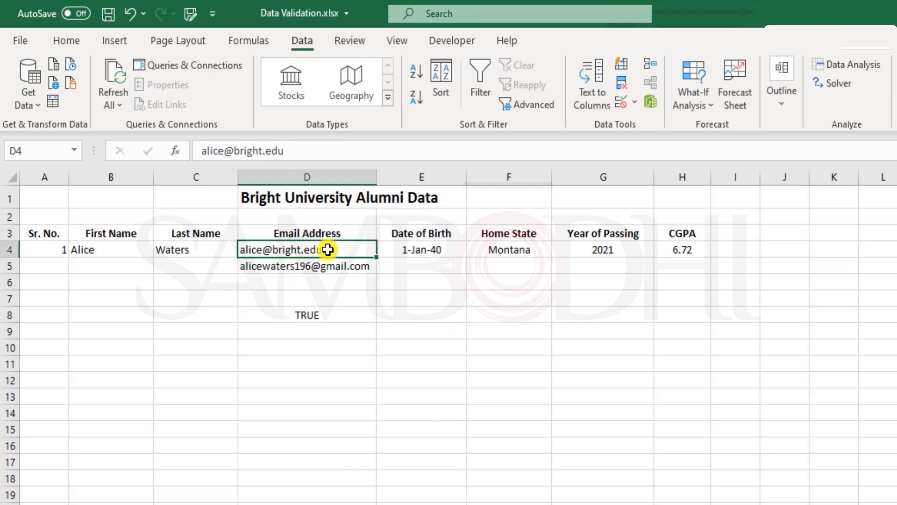
left_click(621, 102)
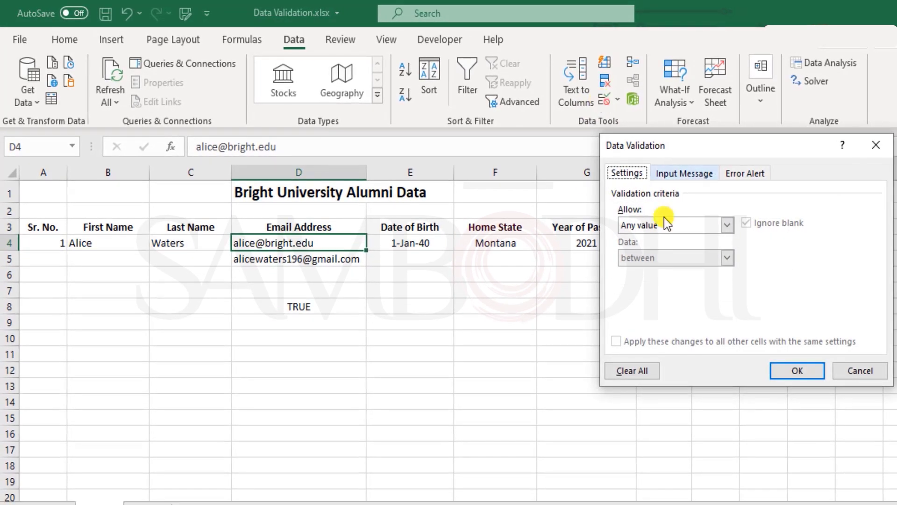
left_click(665, 224)
left_click(698, 310)
left_click(637, 290)
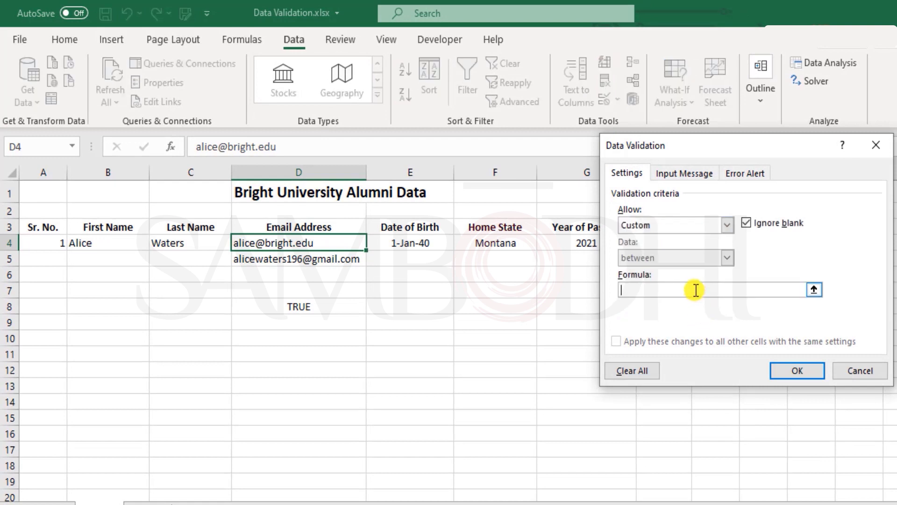
key("ctrl+v")
left_click(794, 370)
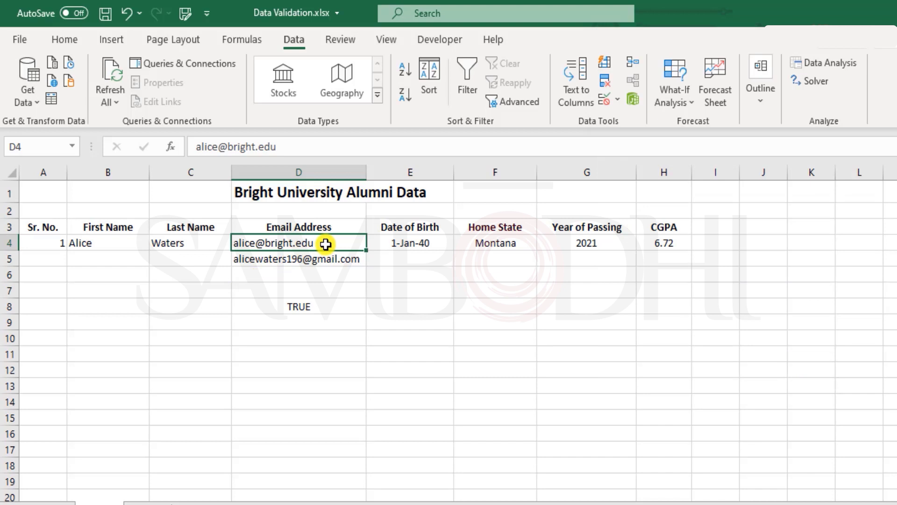
Step: Clear D5:D8, then test D4 with a truncated address and cancel the rejection
left_click_drag(324, 259, 337, 304)
key("Delete")
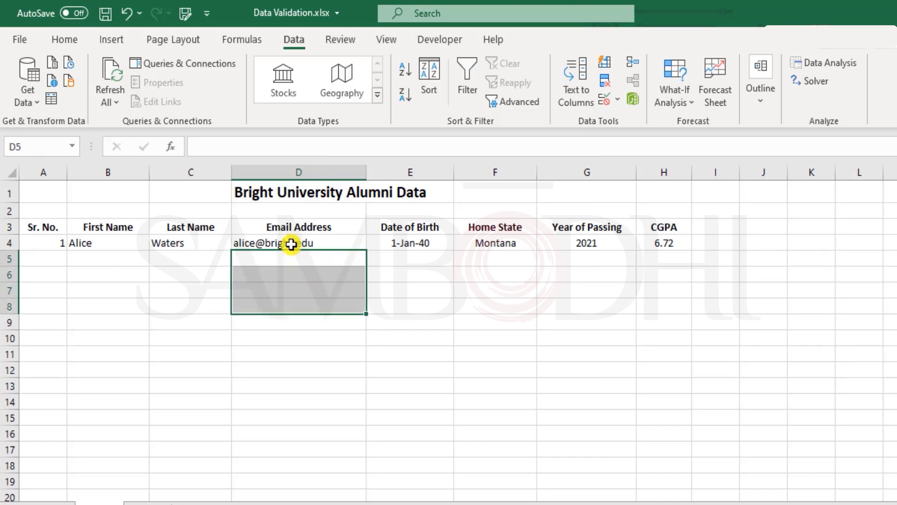
left_click(326, 243)
double_click(326, 242)
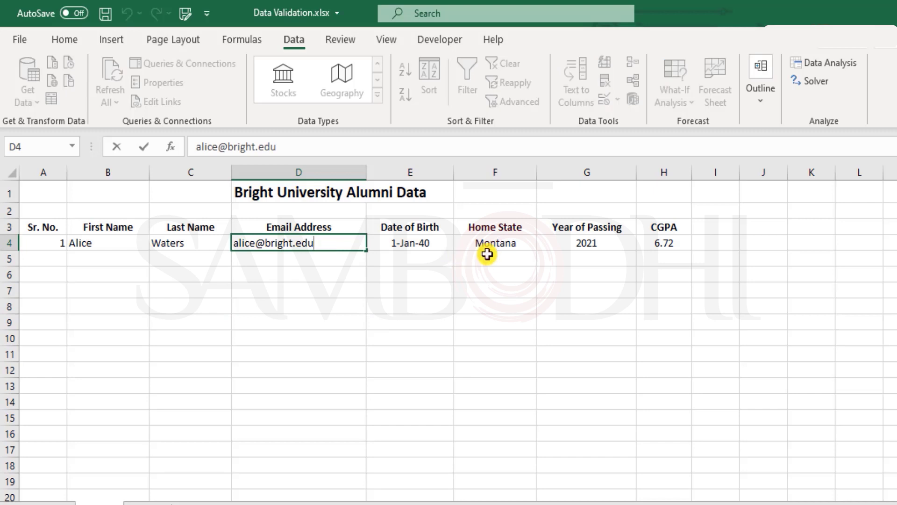
key("BackSpace")
key("Return")
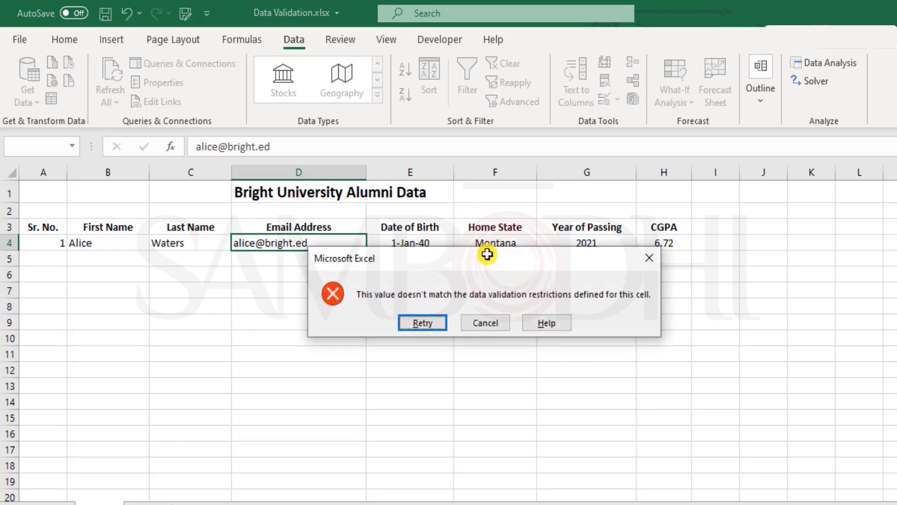
key("Tab")
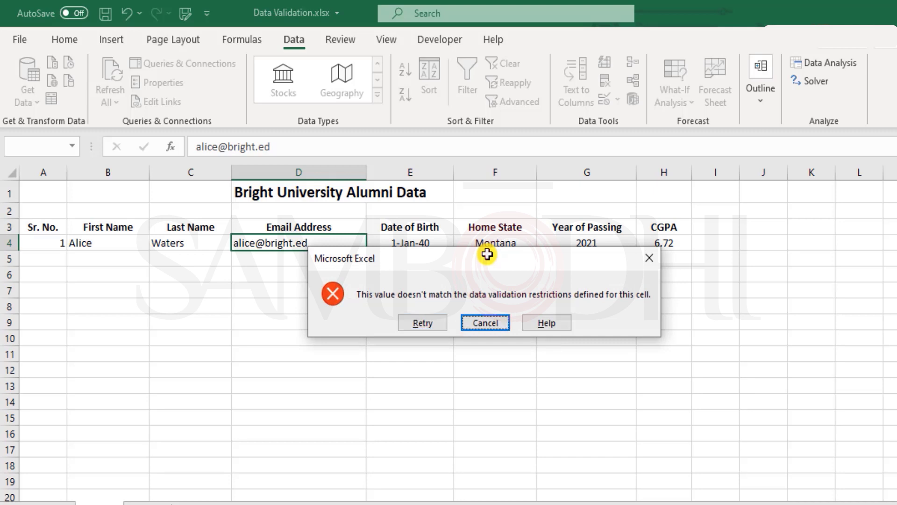
key("Return")
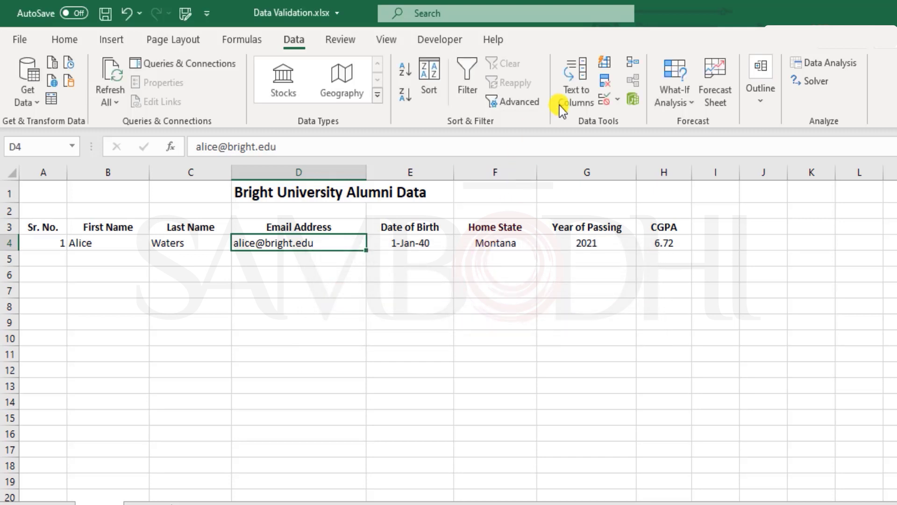
Step: Write D4's input message 'Please neter the email address provided by the Bright University'
left_click(604, 99)
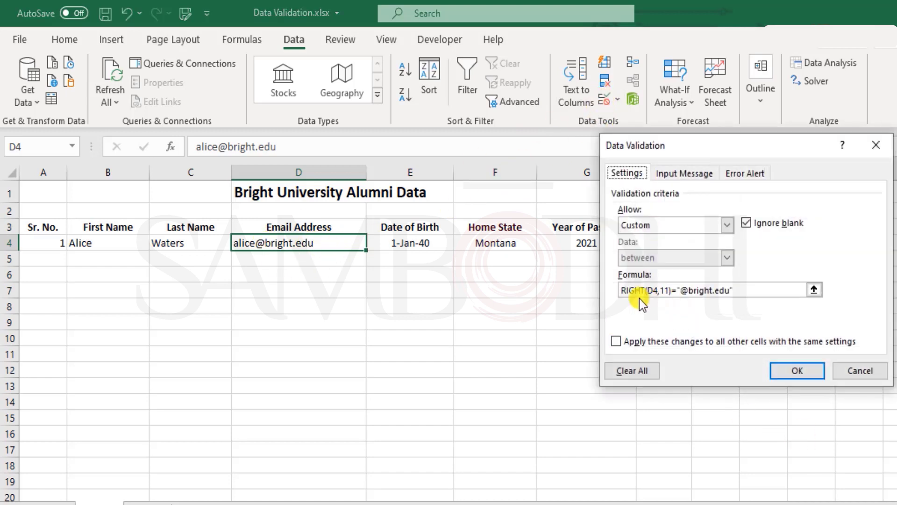
left_click(681, 172)
left_click(708, 303)
type("Please ne")
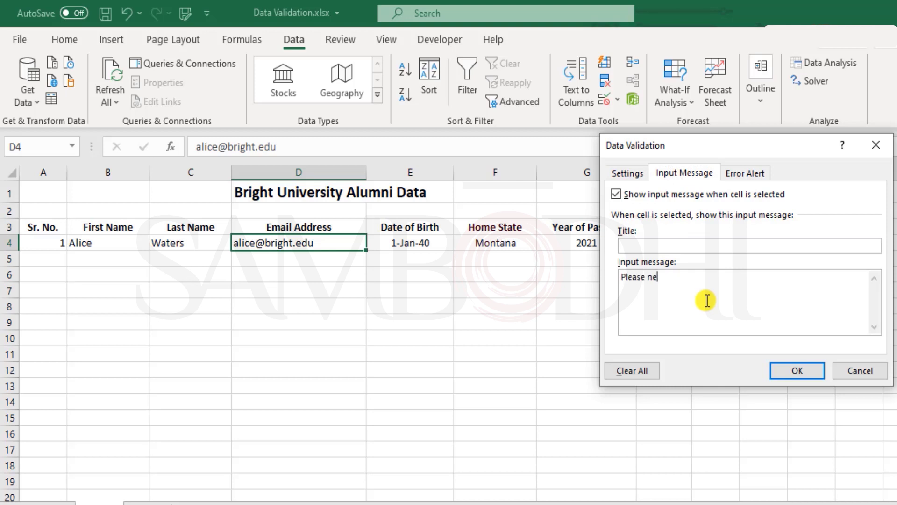
type("ter the email address priv")
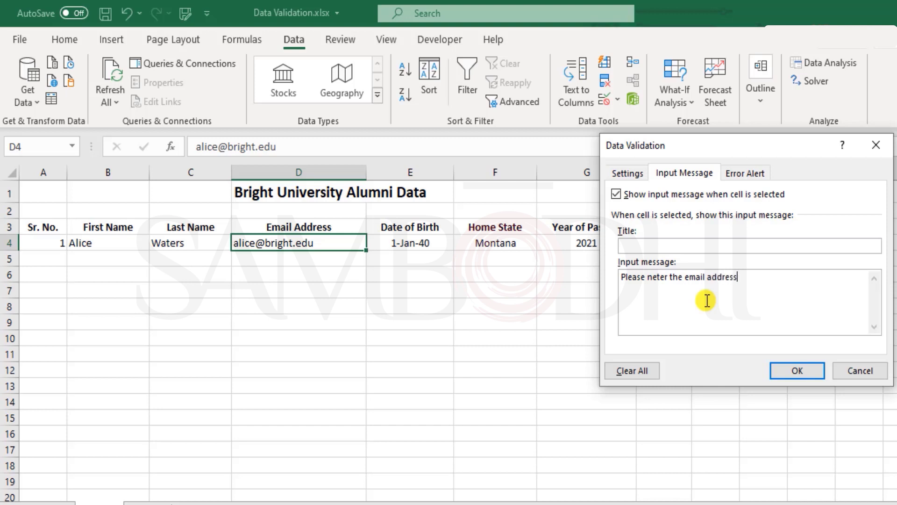
key("BackSpace")
key("BackSpace")
key("BackSpace")
type("rovided by the University")
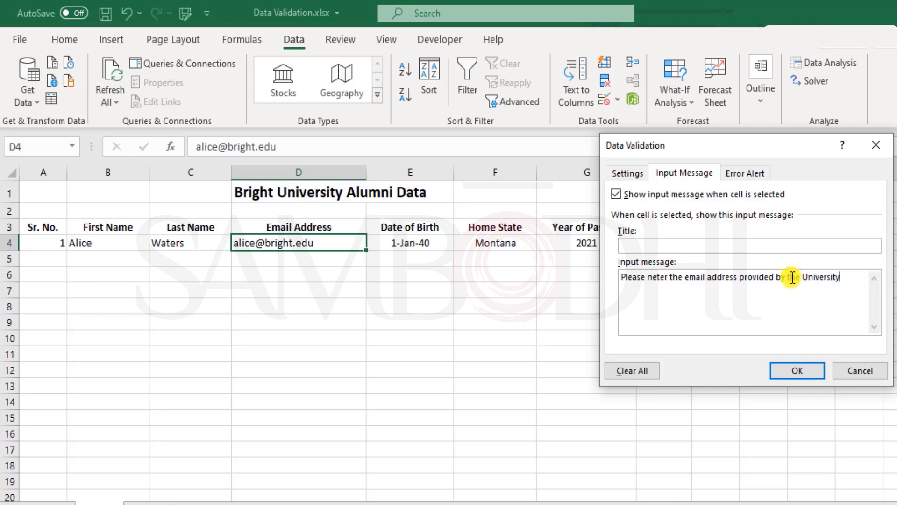
left_click(794, 278)
key("Right")
type("Brigh")
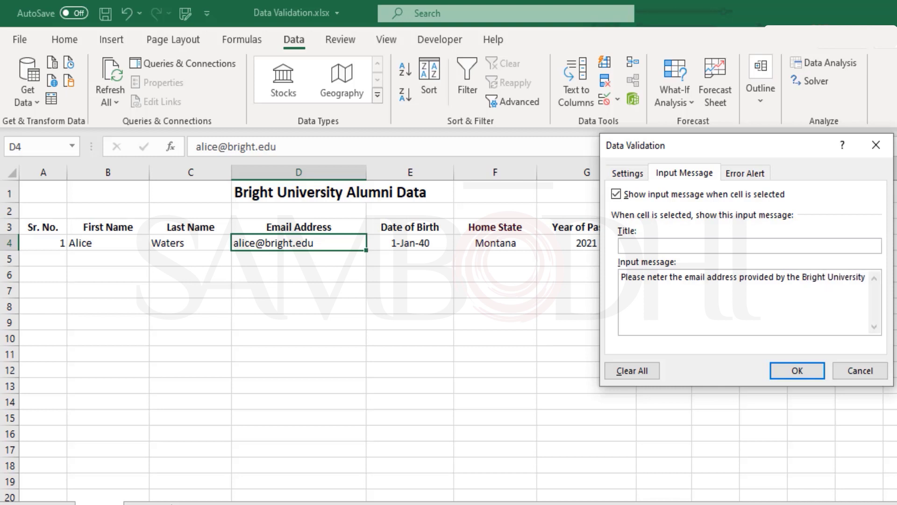
Step: Set the error alert message to 'This is not a valid bright.edu email address'
left_click(746, 174)
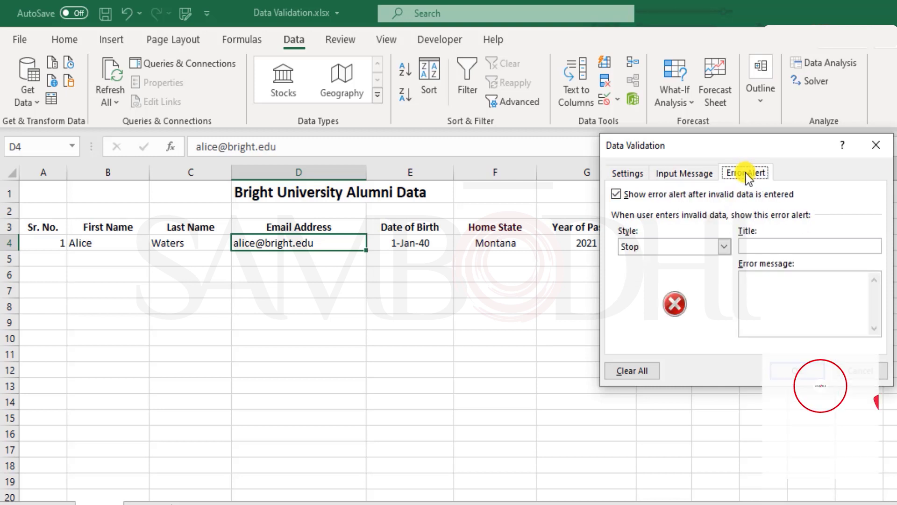
left_click(777, 299)
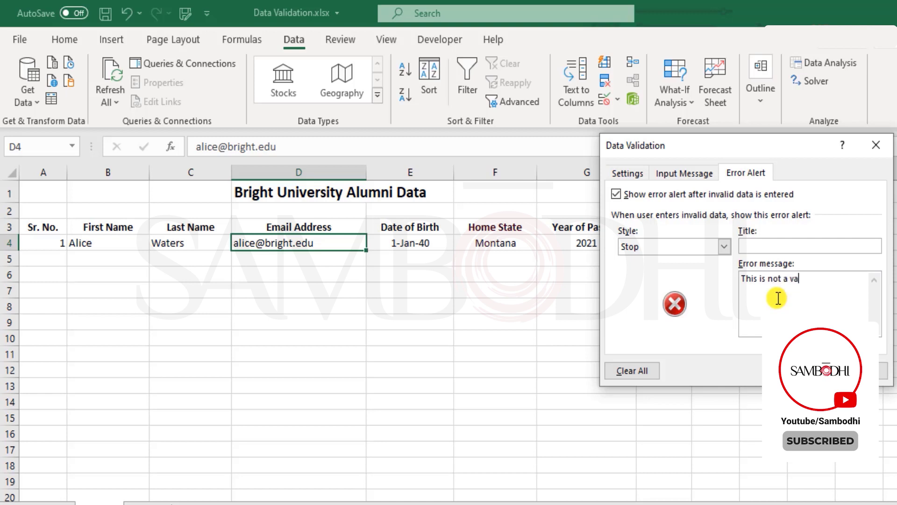
type("This is not a valid bright.edu")
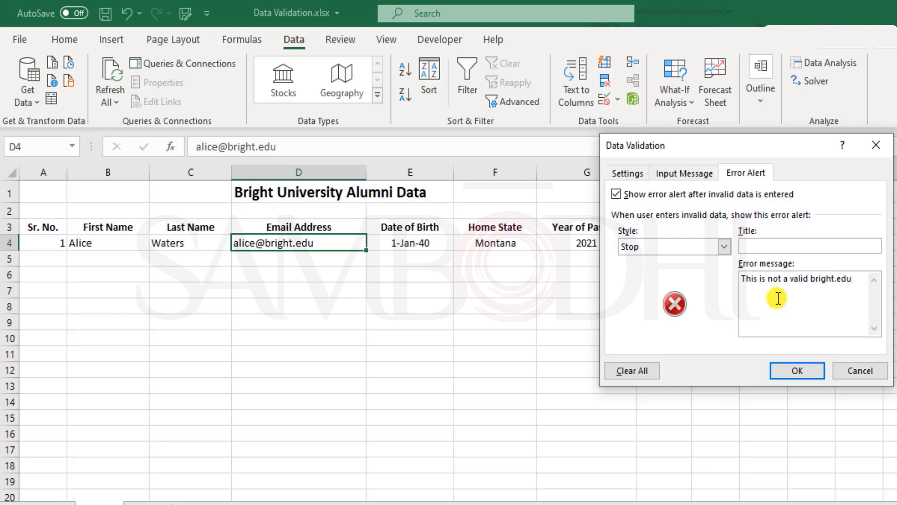
type(" email address")
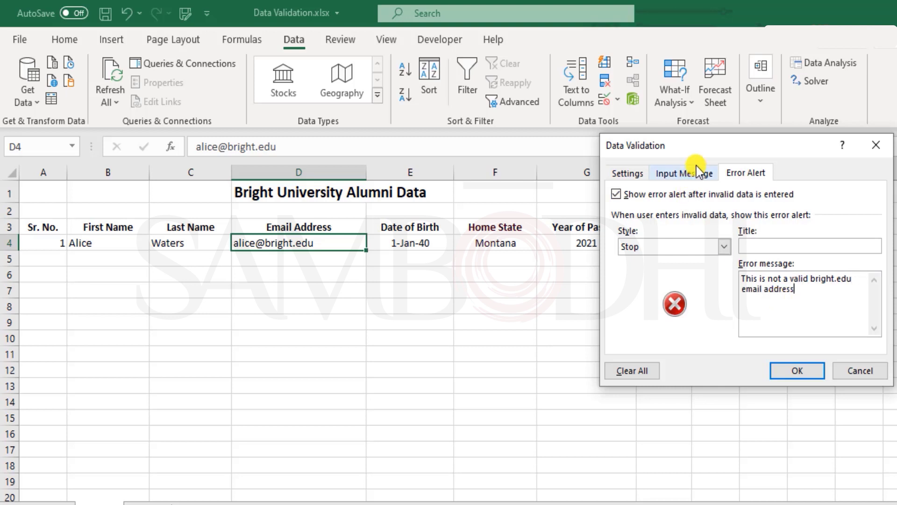
Step: Change the input message to 'Please enter your bright.edu email address' and apply both
left_click(685, 174)
left_click(851, 278)
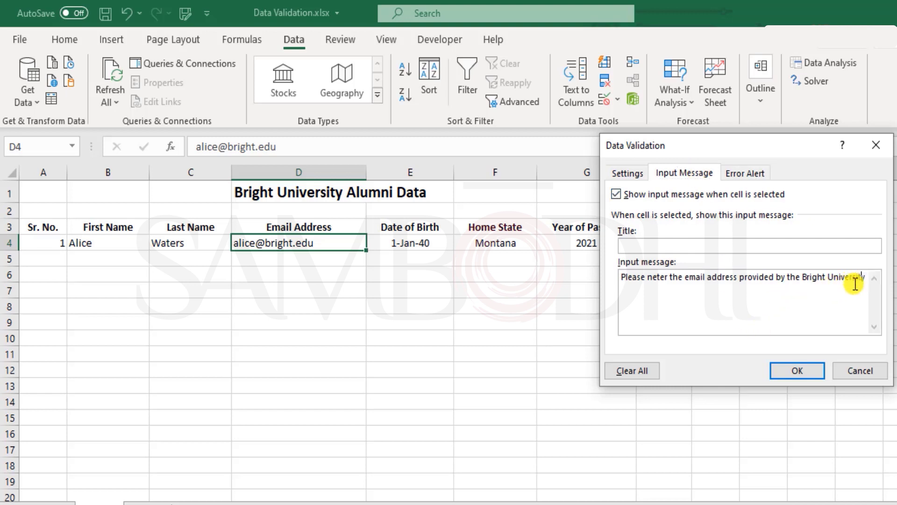
left_click(649, 278)
key("shift+End")
key("Delete")
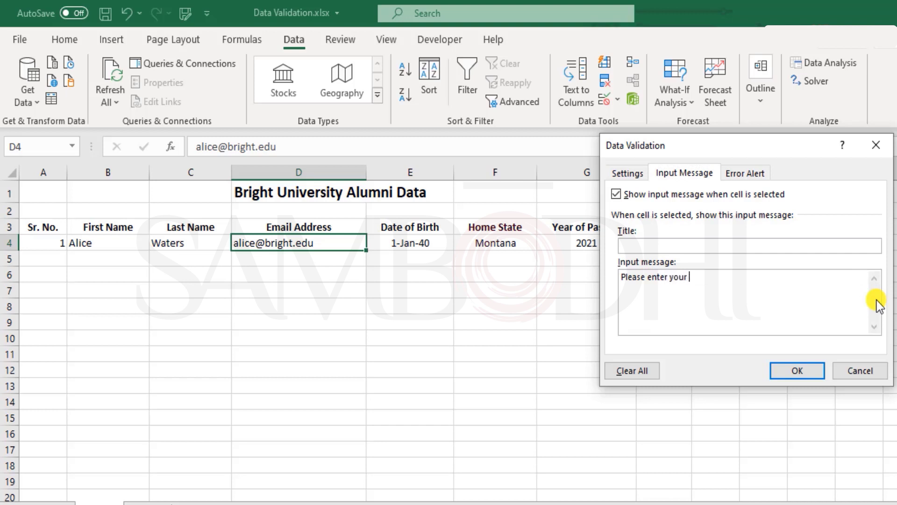
type("enter your bright.edu email address")
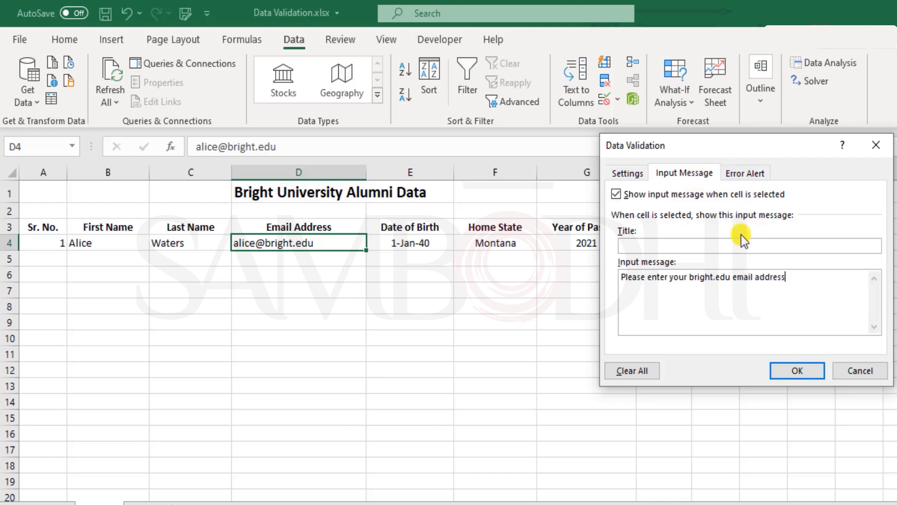
left_click(747, 173)
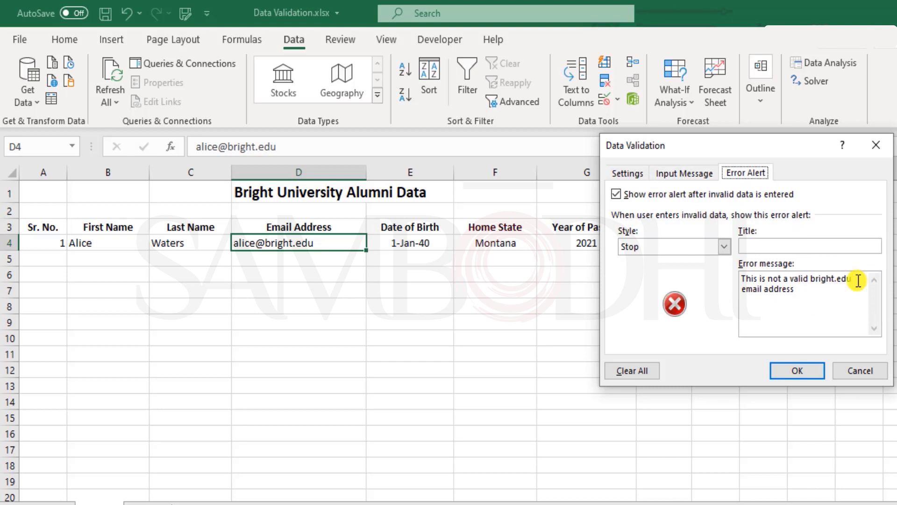
left_click(800, 370)
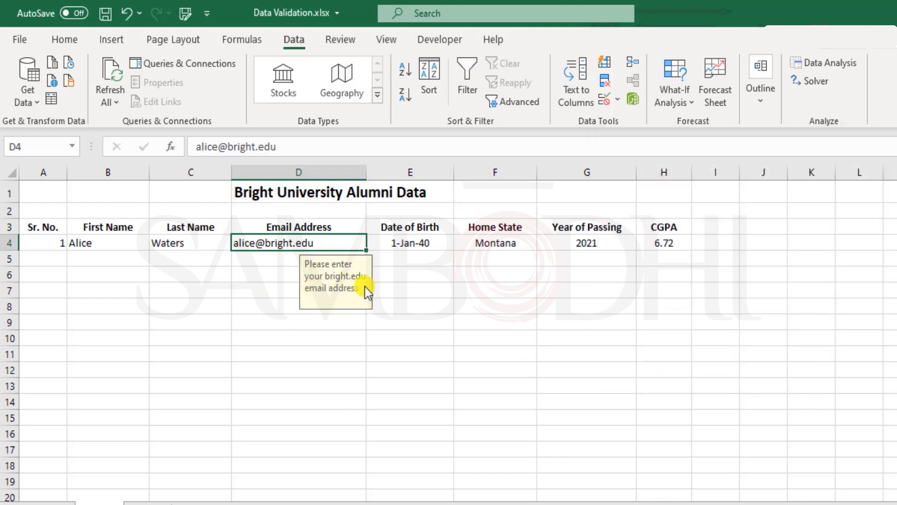
Step: Trigger the custom Stop alert by dropping the last letter of D4's address
double_click(333, 243)
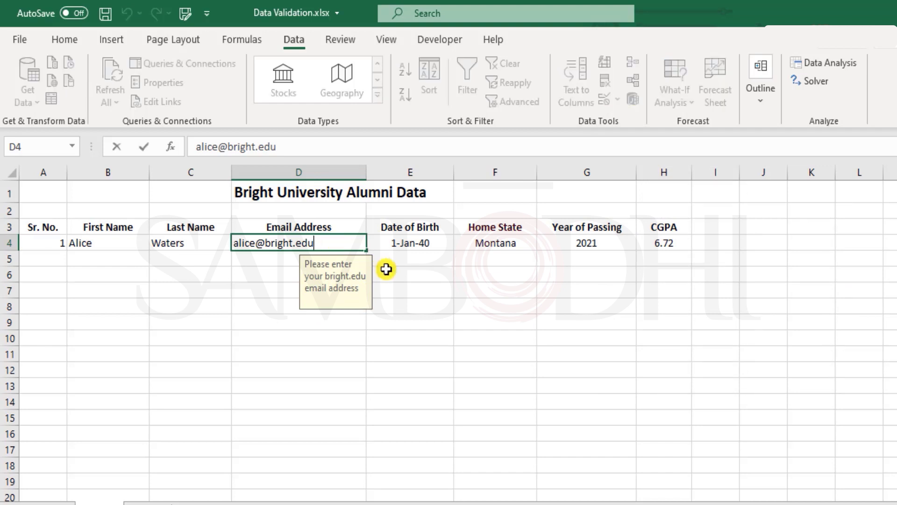
key("BackSpace")
key("Return")
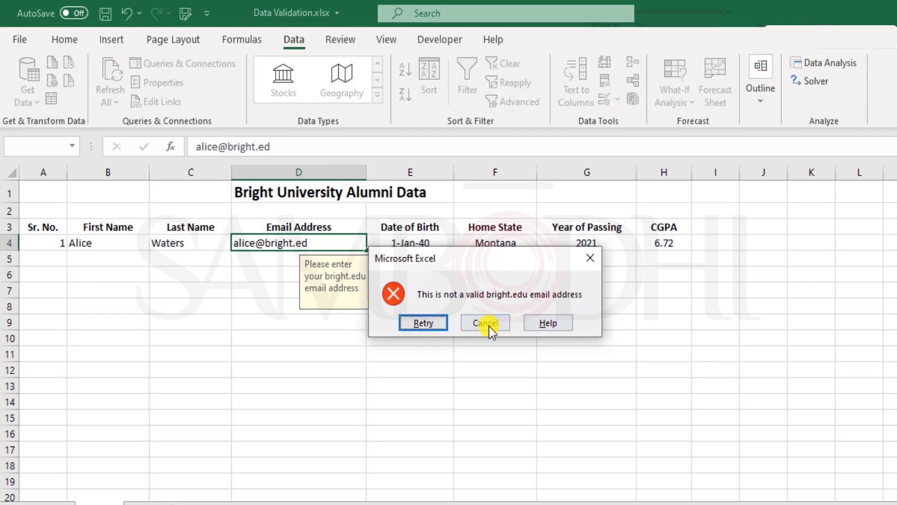
left_click(438, 326)
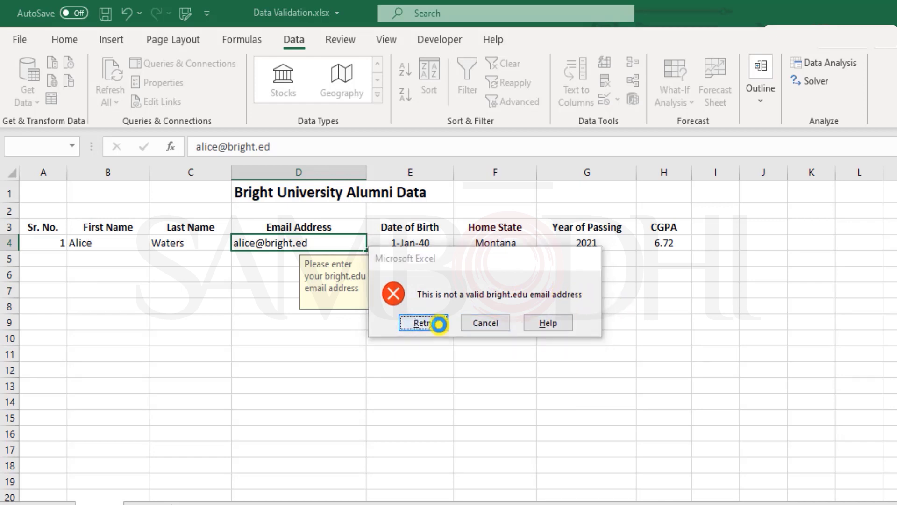
Step: Try a gmail.com ending in D4, then clear it and retype a bright.edu address
left_click(312, 243)
key("BackSpace")
key("BackSpace")
key("BackSpace")
key("BackSpace")
key("BackSpace")
key("BackSpace")
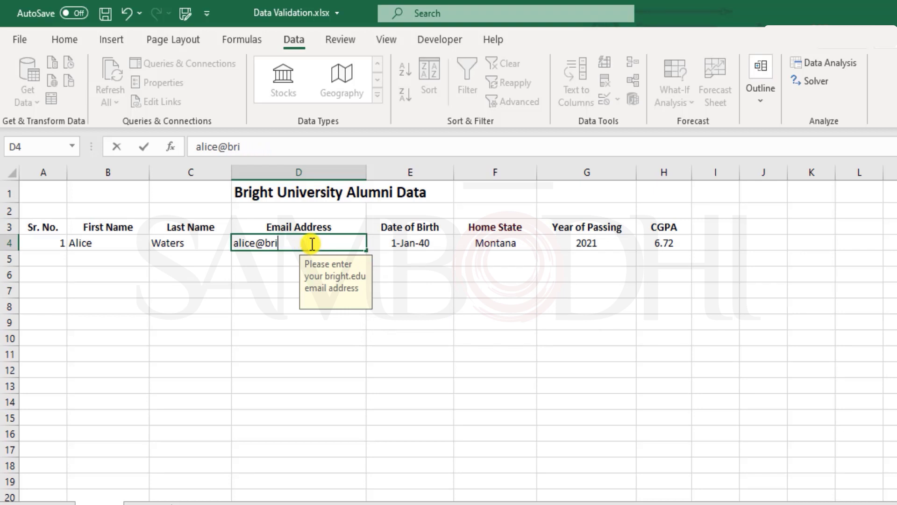
key("BackSpace")
type("gmail.com")
key("Return")
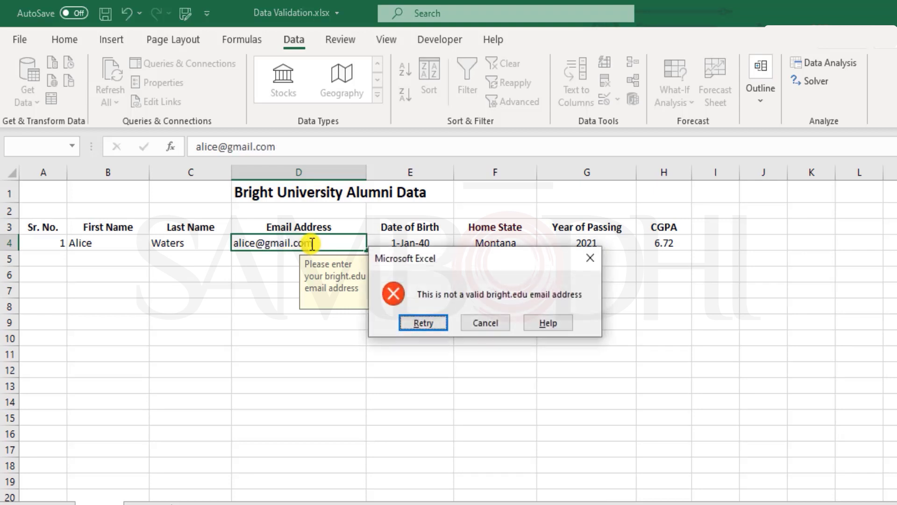
key("Return")
key("Escape")
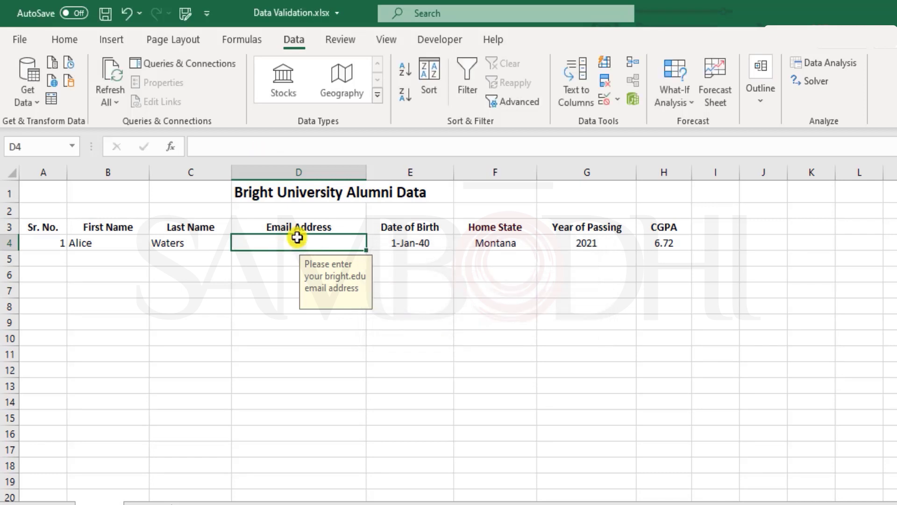
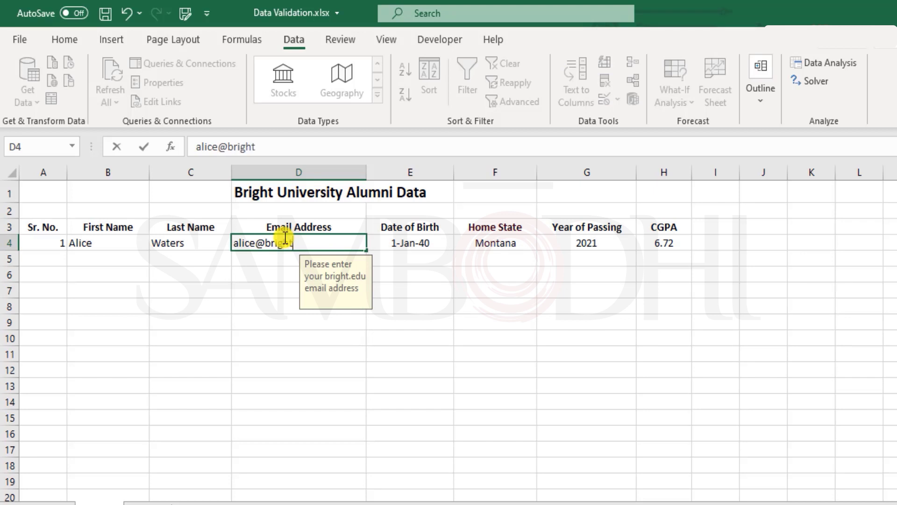
key("Return")
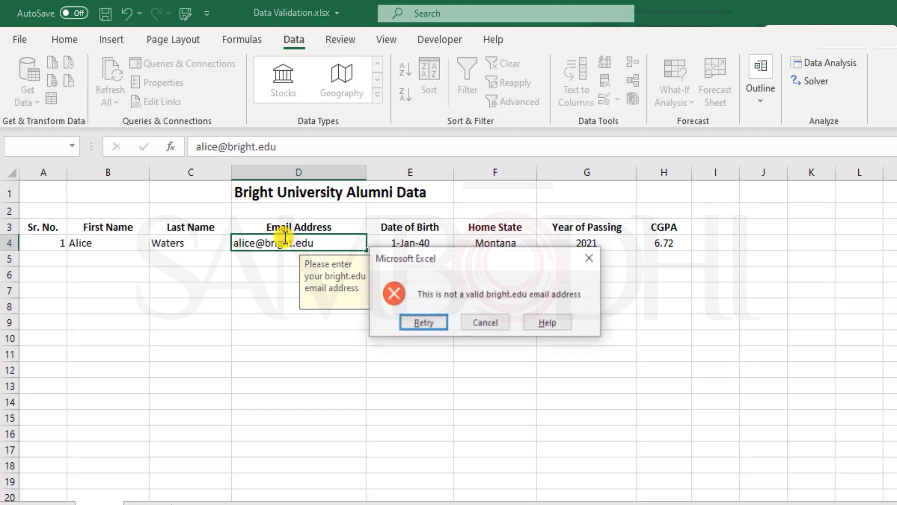
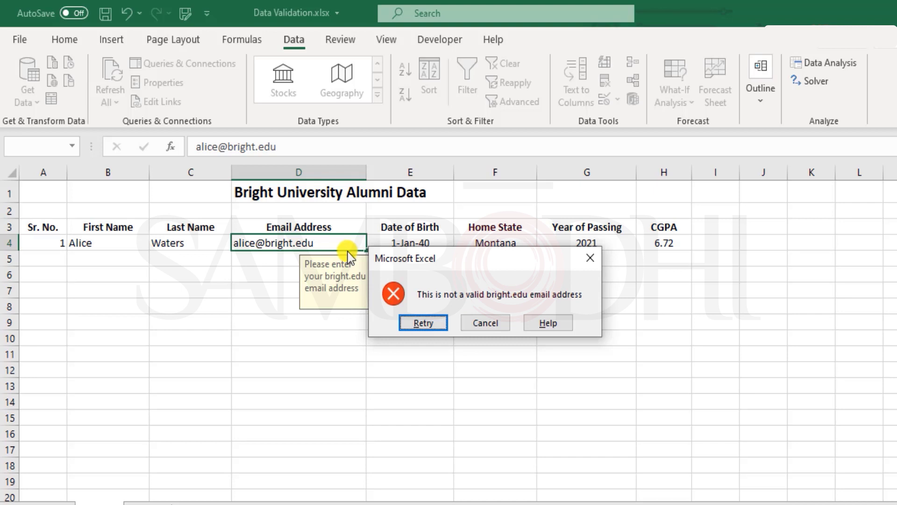
Step: Cancel the 'not a valid bright.edu email address' error so D4 is left empty
left_click(488, 326)
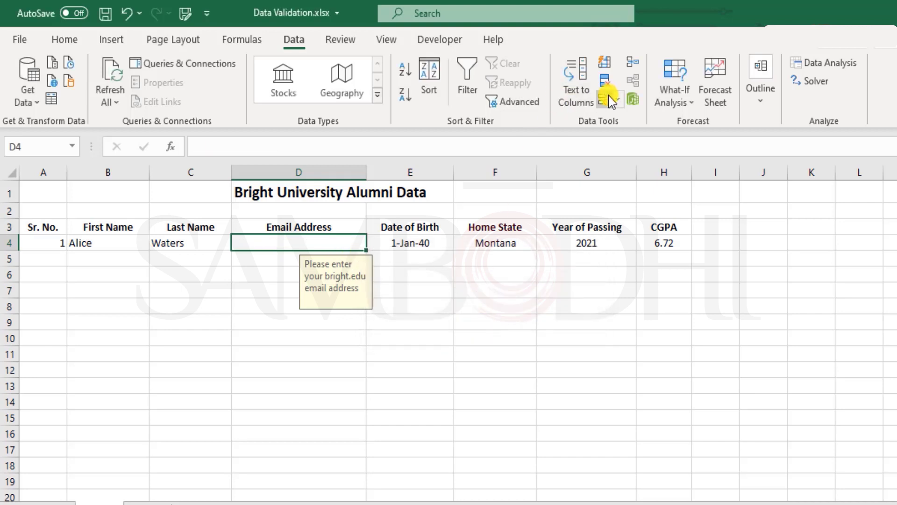
left_click(609, 97)
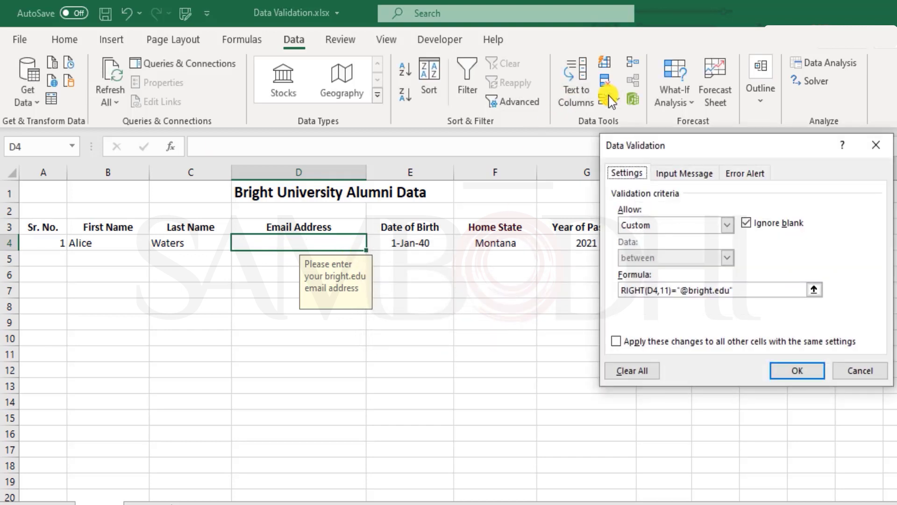
left_click(741, 291)
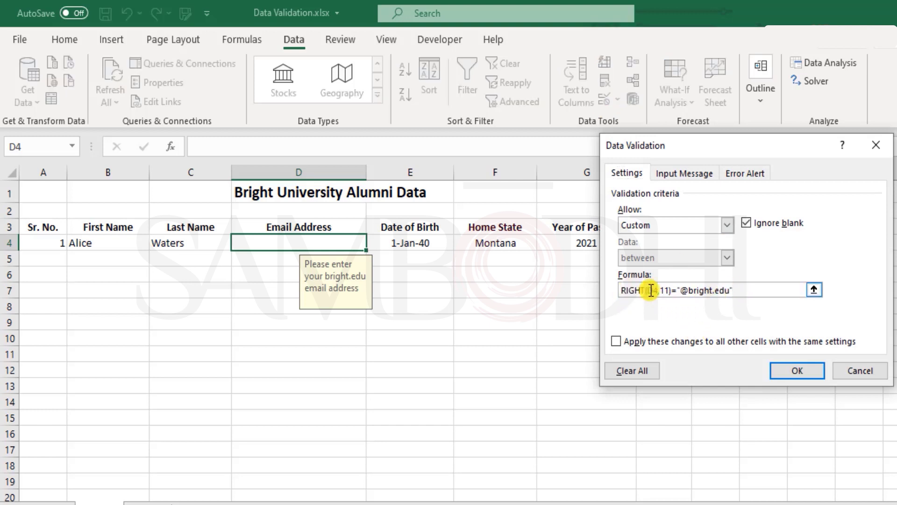
left_click(620, 290)
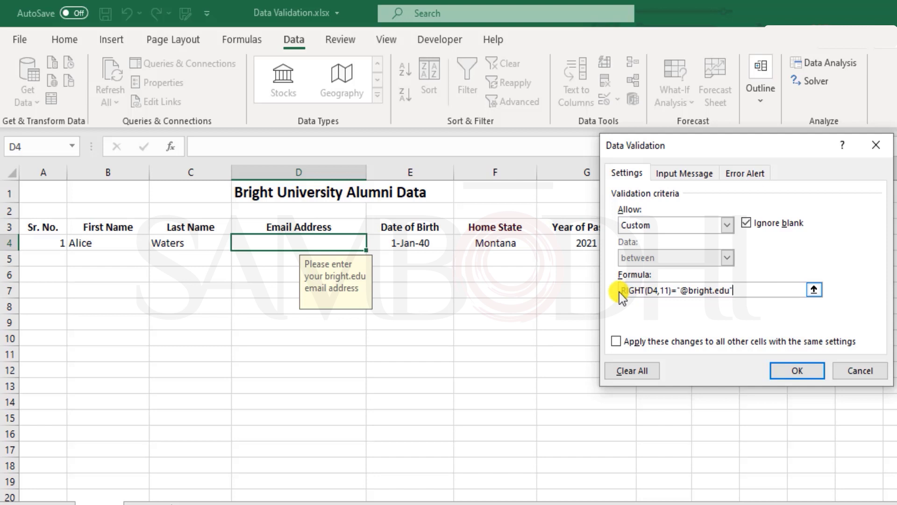
type("=")
left_click(797, 371)
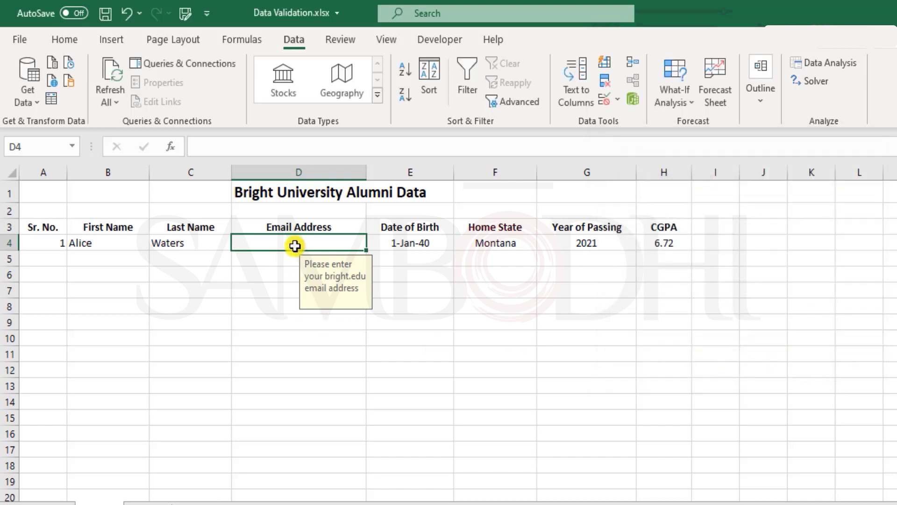
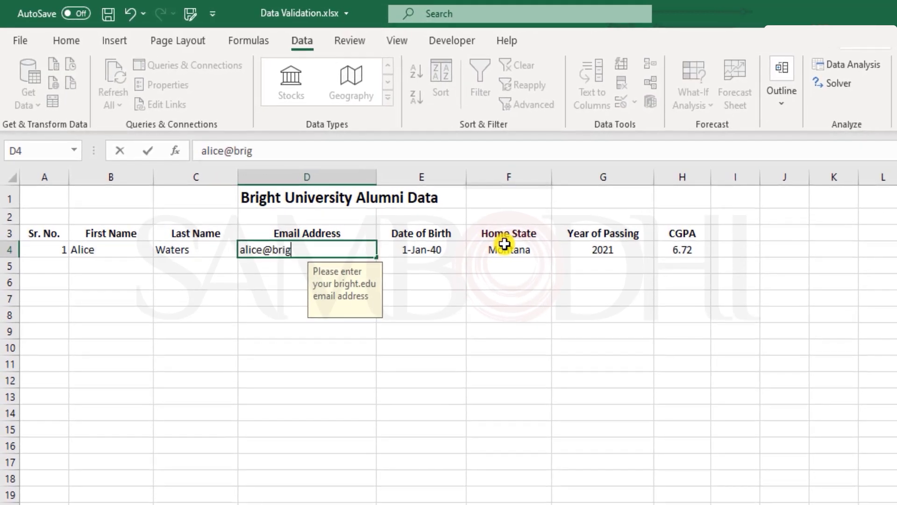
key("Return")
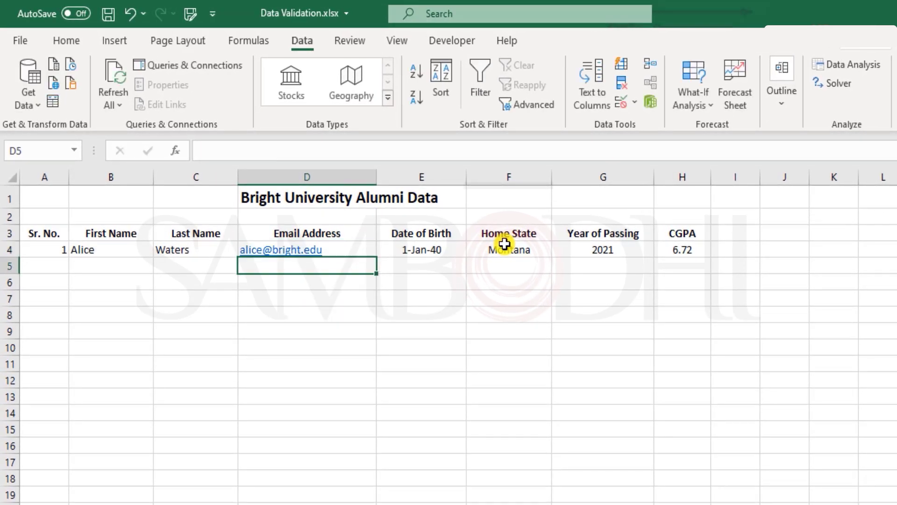
key("Up")
key("ctrl+z")
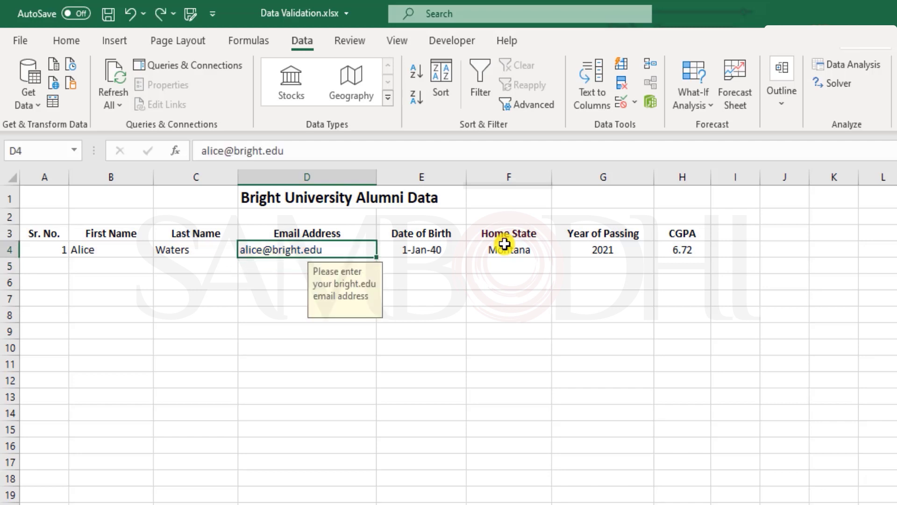
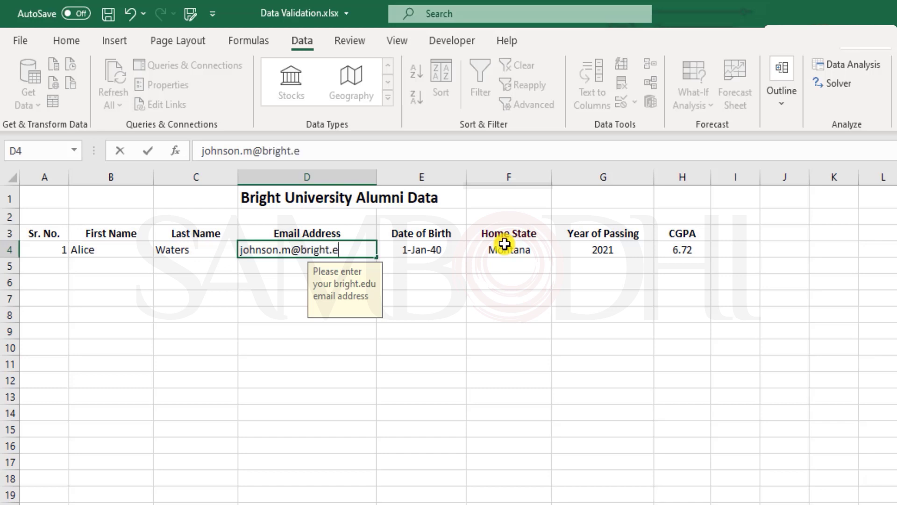
key("Return")
key("Up")
key("Down")
key("Down")
key("Up")
key("Up")
Step: Misspell D4's domain as 'birightedu' and confirm validation rejects it
key("F2")
key("BackSpace")
key("BackSpace")
key("BackSpace")
key("BackSpace")
key("BackSpace")
key("BackSpace")
key("BackSpace")
key("BackSpace")
key("BackSpace")
key("BackSpace")
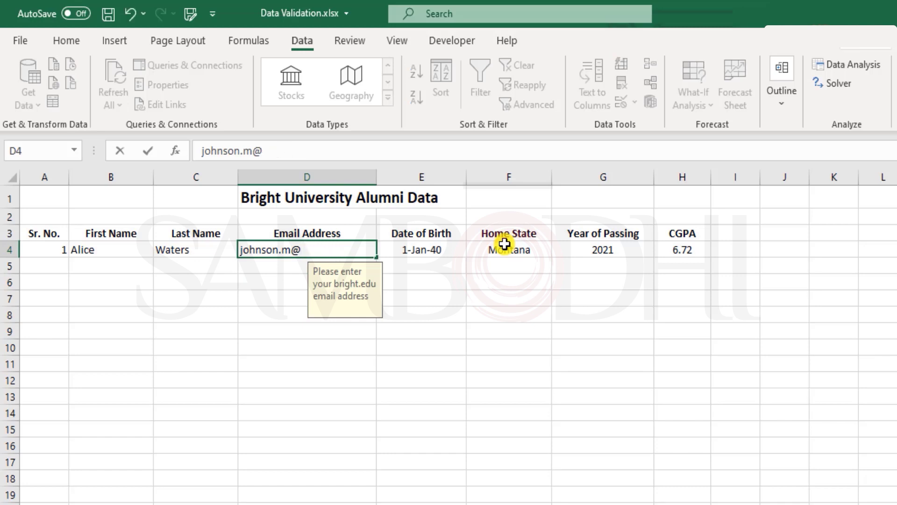
type("bi")
type("right")
type("edu")
key("Return")
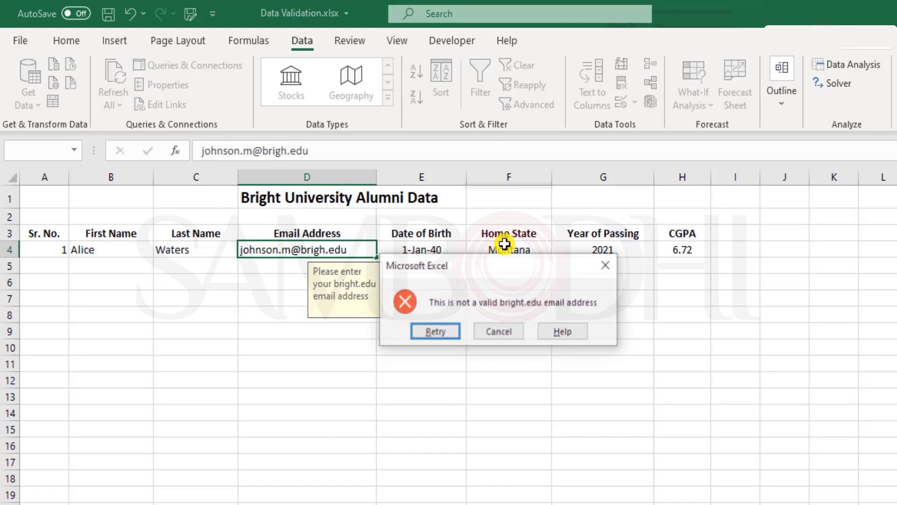
key("Return")
key("BackSpace")
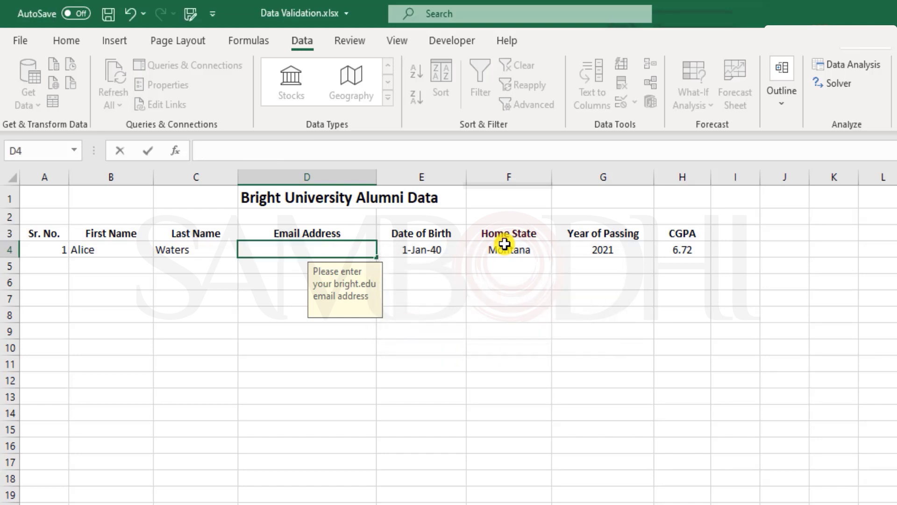
key("ctrl+z")
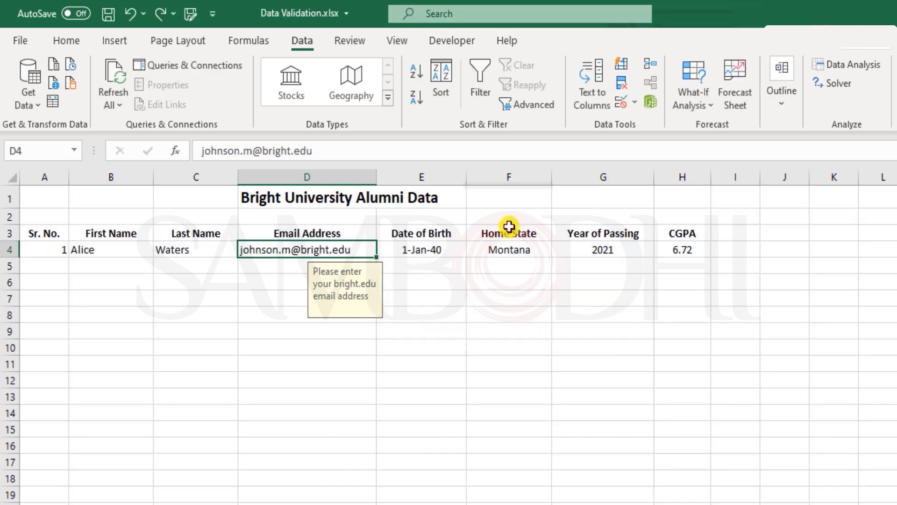
key("Delete")
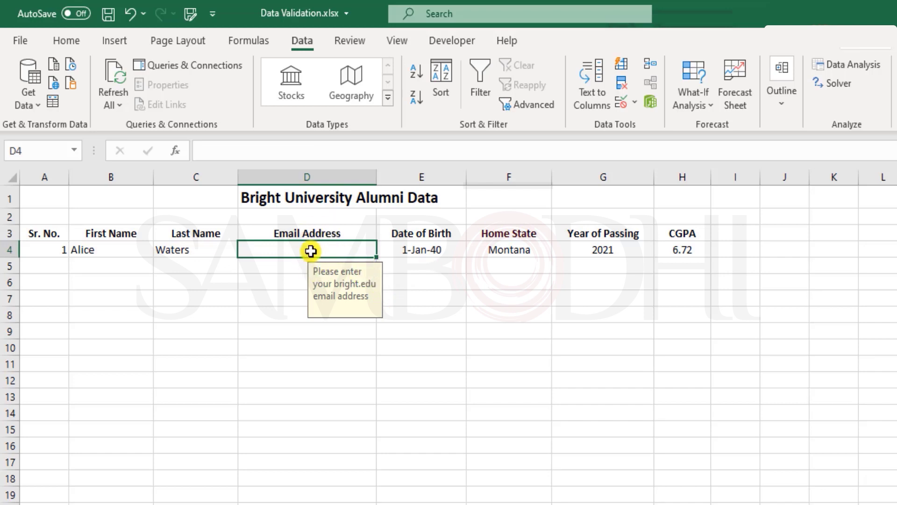
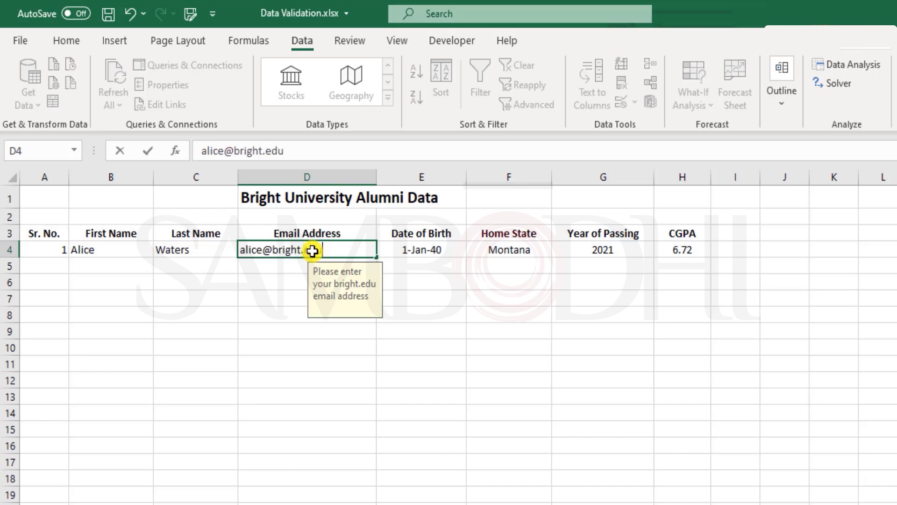
key("Return")
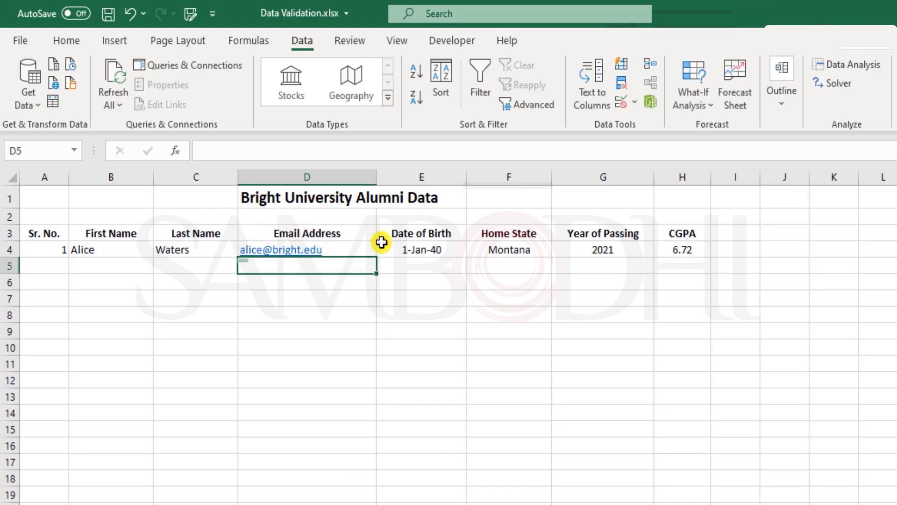
left_click(357, 247)
Step: Review D4's validation formula and close the dialog without changes
left_click(620, 102)
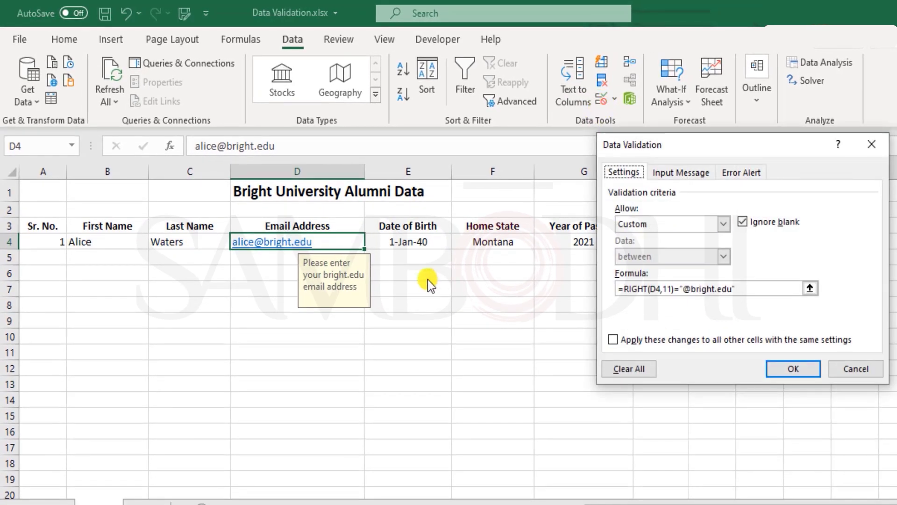
left_click(764, 291)
left_click(622, 289, "shift")
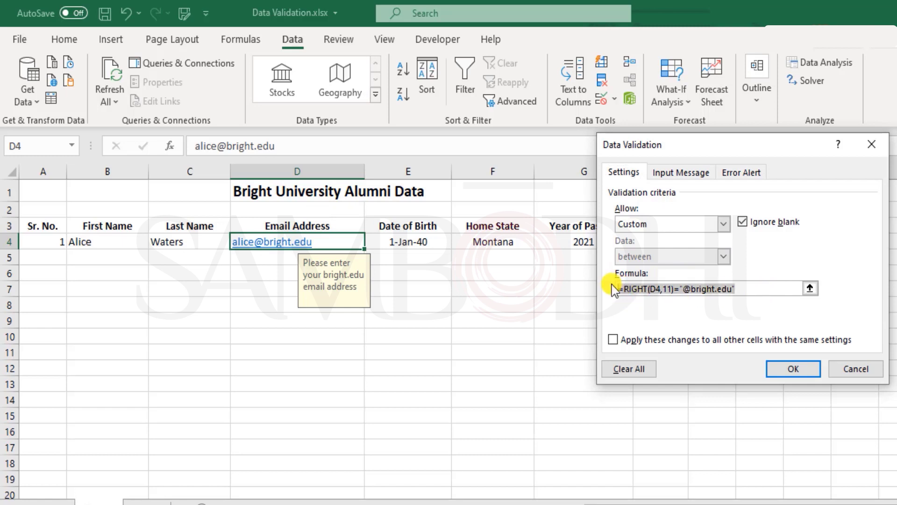
left_click(855, 370)
left_click(280, 306)
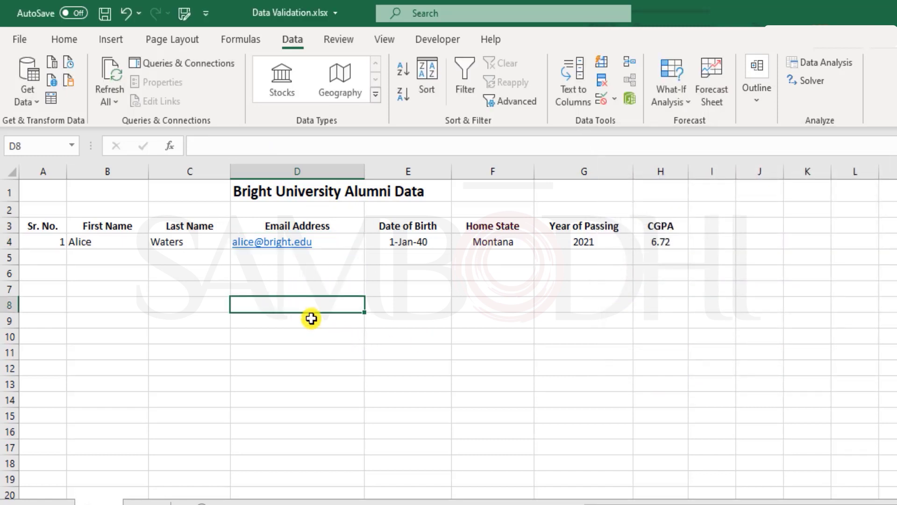
type("=")
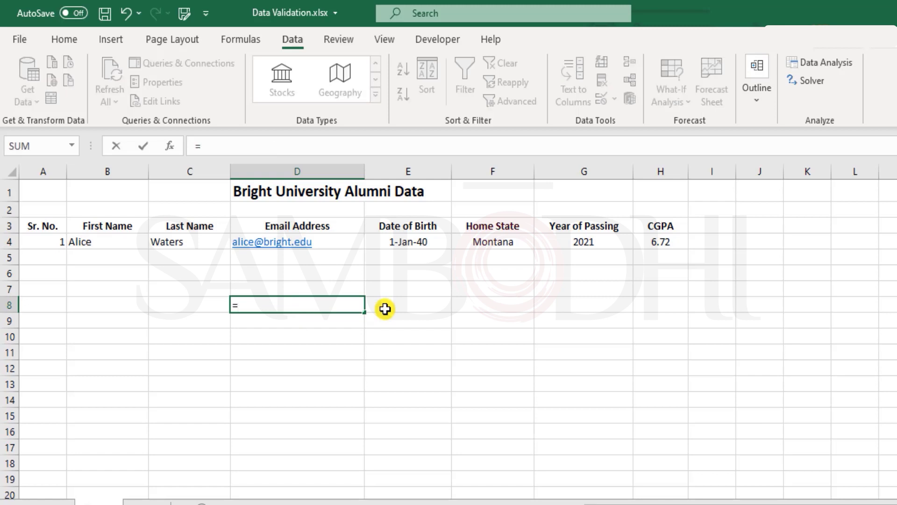
type("right")
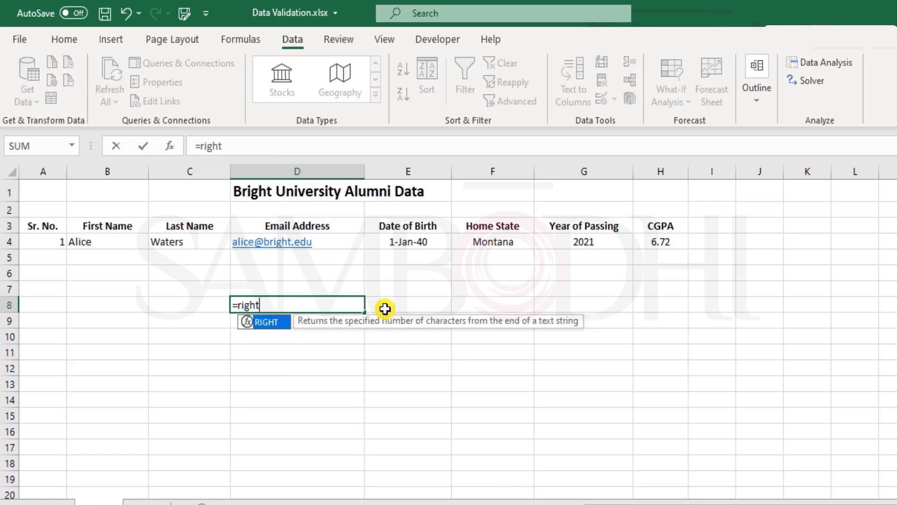
key("Tab")
key("Up")
key("Up")
key("Up")
key("Up")
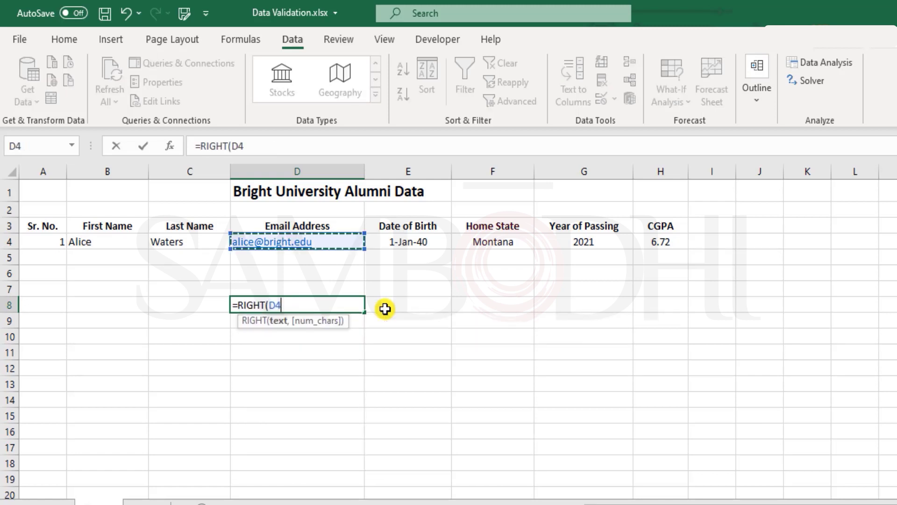
type(",")
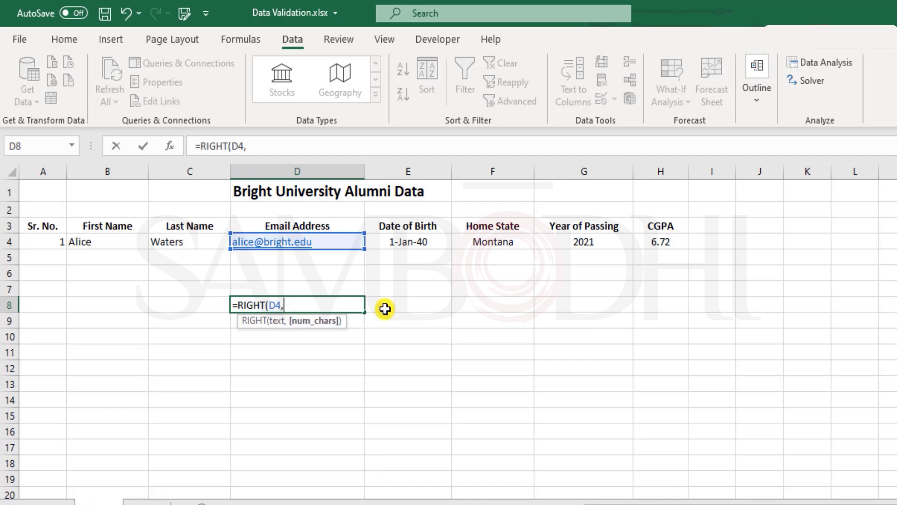
type("\"@bright.edu")
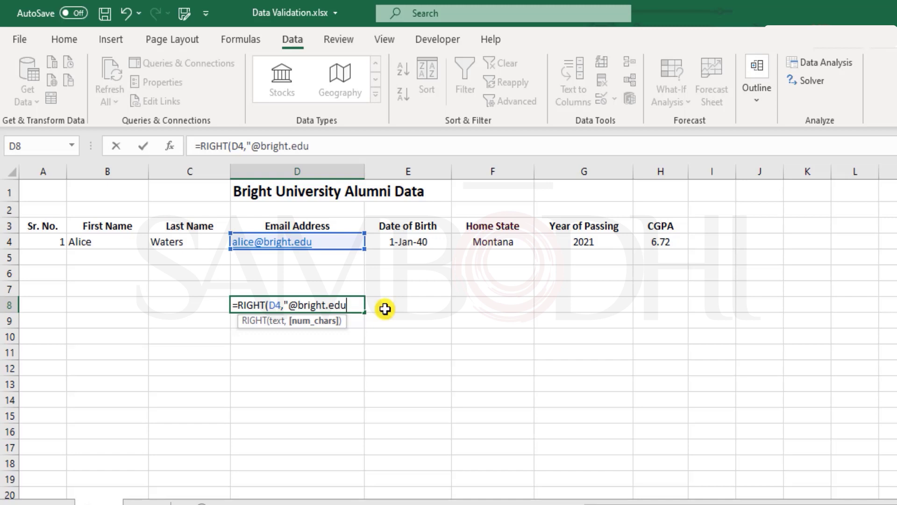
key("Escape")
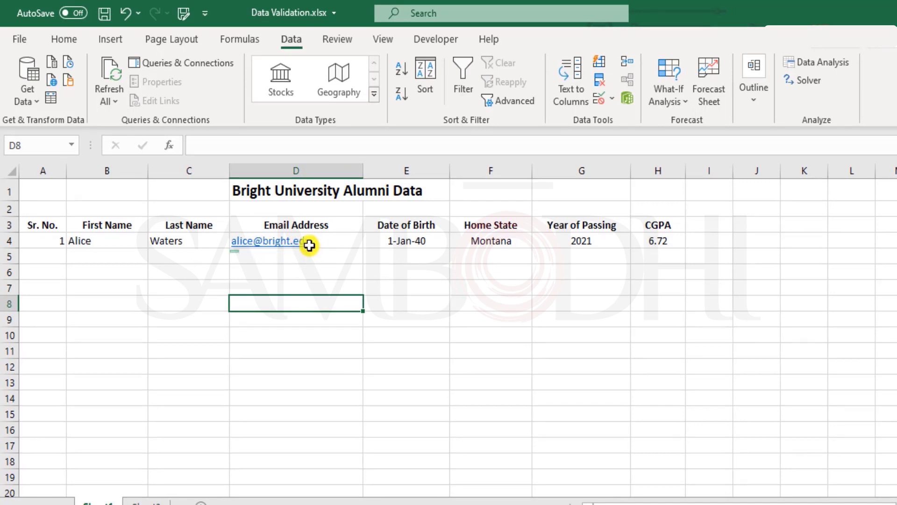
left_click(599, 101)
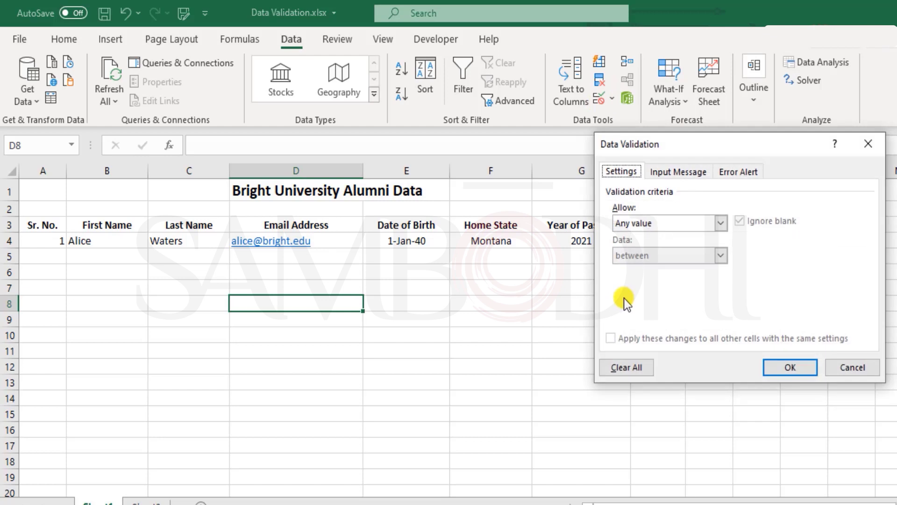
left_click(851, 367)
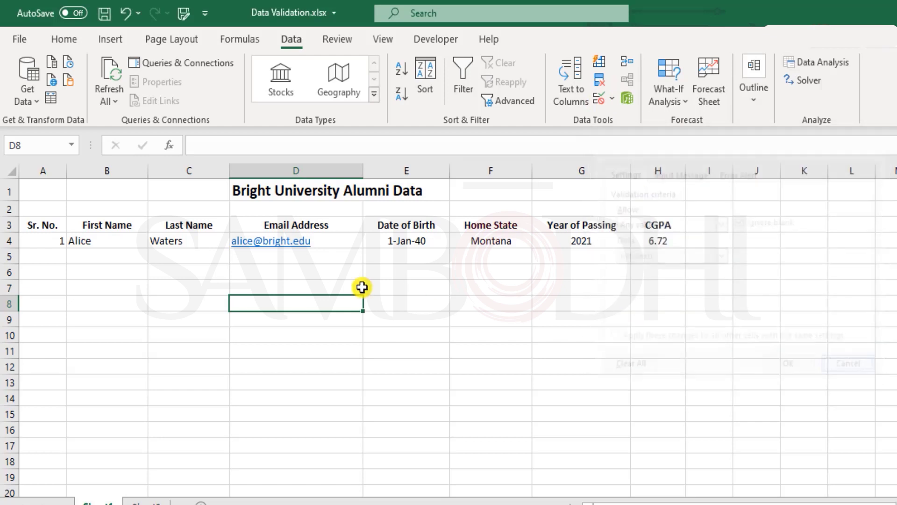
left_click(344, 238)
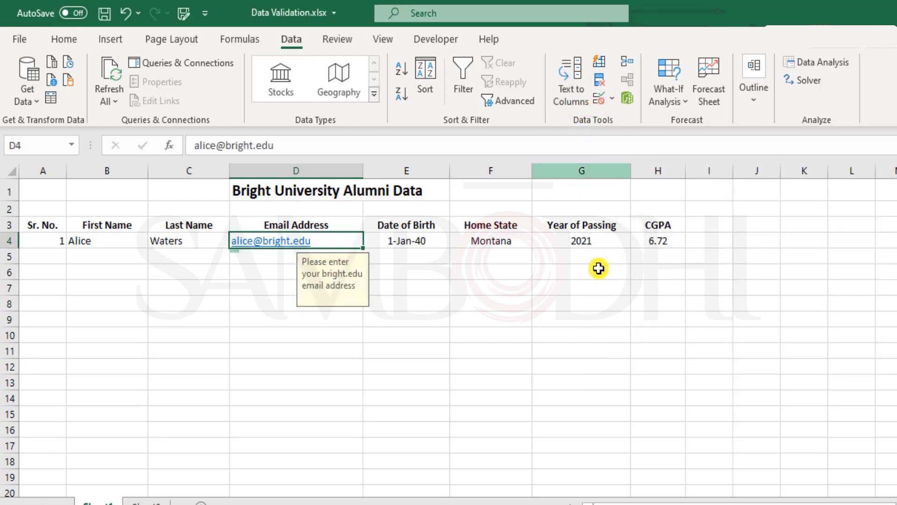
left_click(457, 351)
left_click(504, 256)
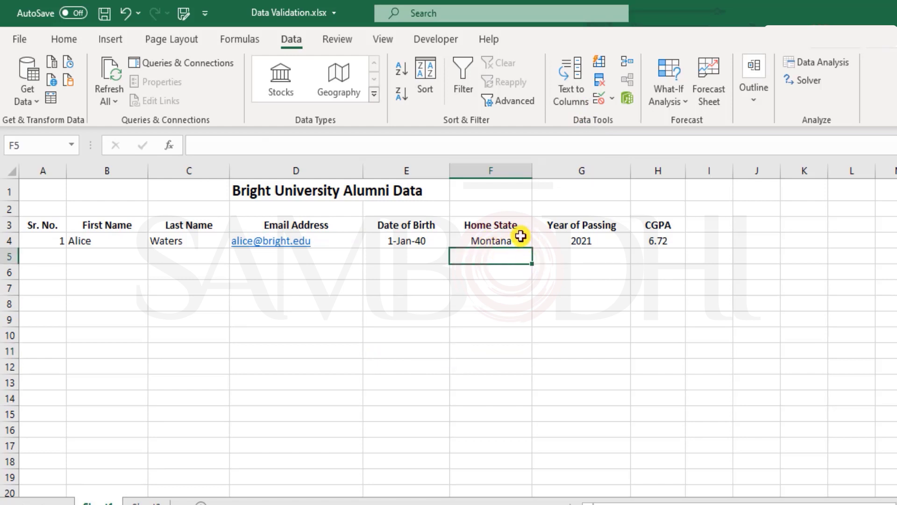
left_click(526, 237)
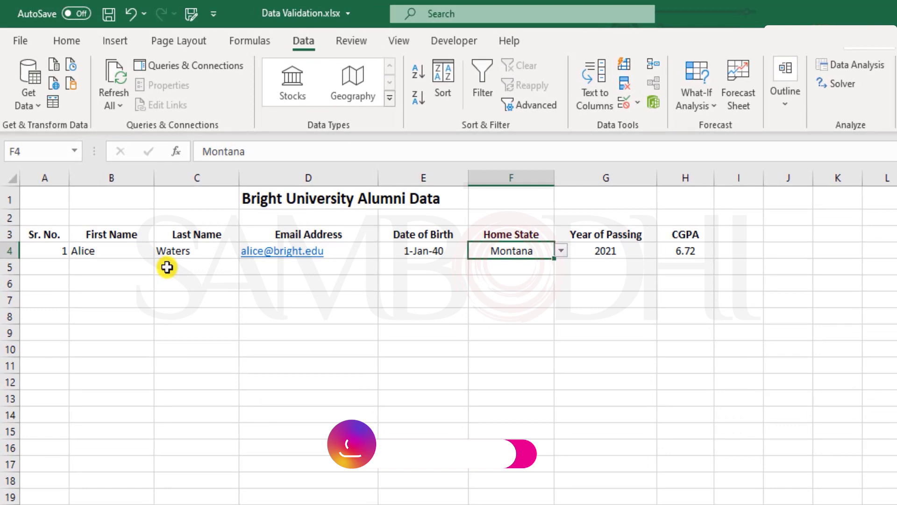
left_click(164, 261)
left_click_drag(56, 260, 702, 266)
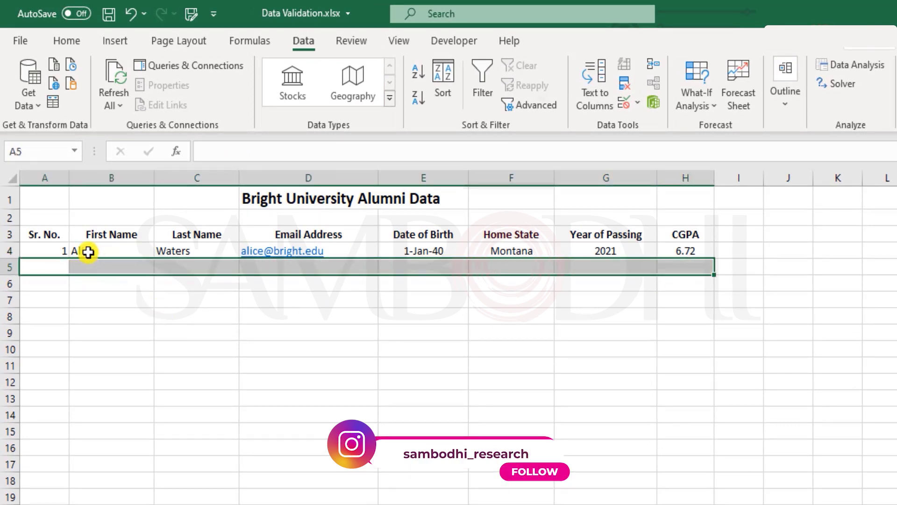
left_click_drag(88, 252, 686, 253)
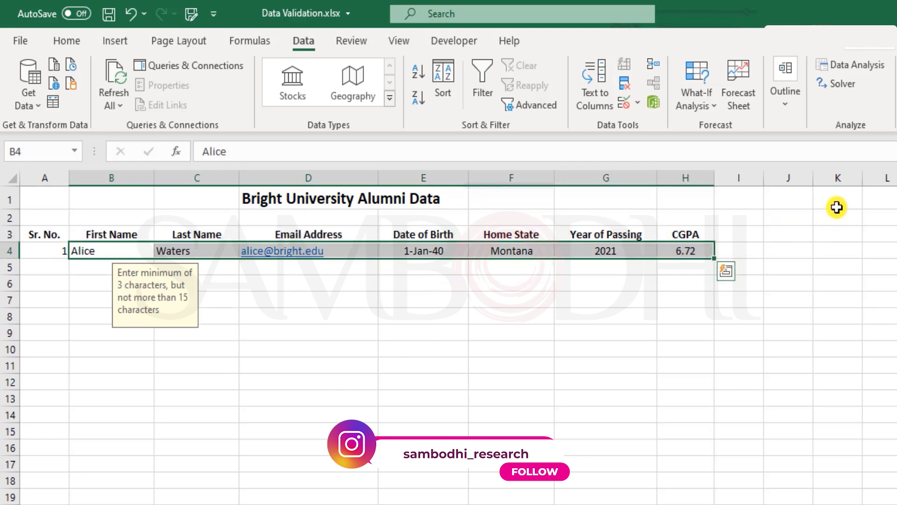
key("ctrl+c")
key("Down")
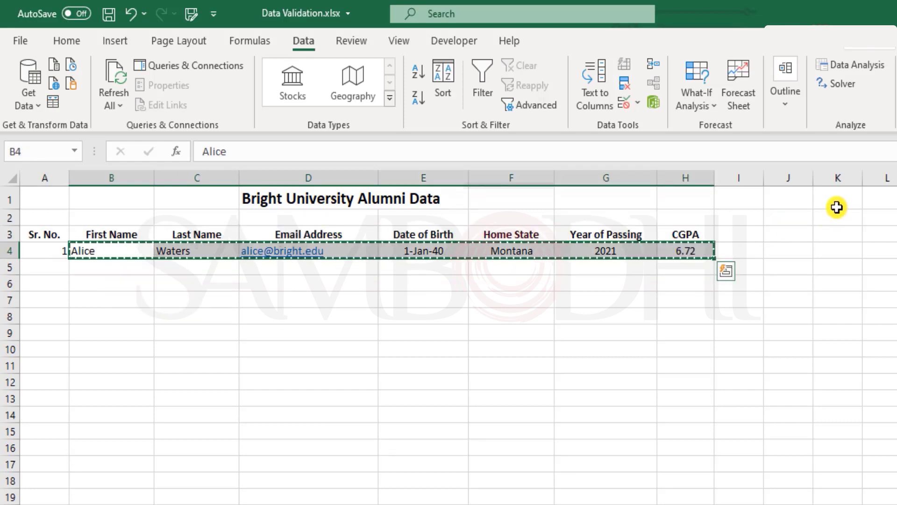
key("ctrl+v")
key("ctrl+z")
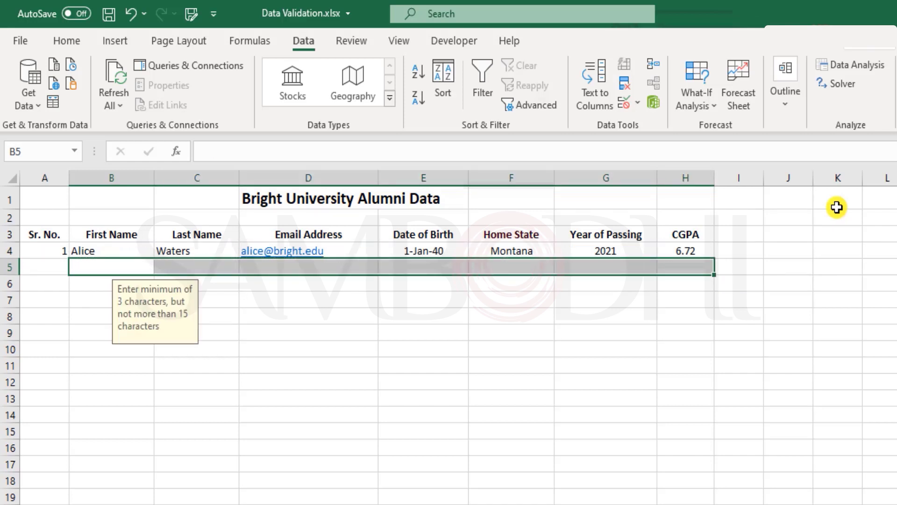
left_click(332, 327)
left_click(140, 265)
left_click(192, 269)
left_click(276, 265)
left_click(430, 267)
left_click(492, 271)
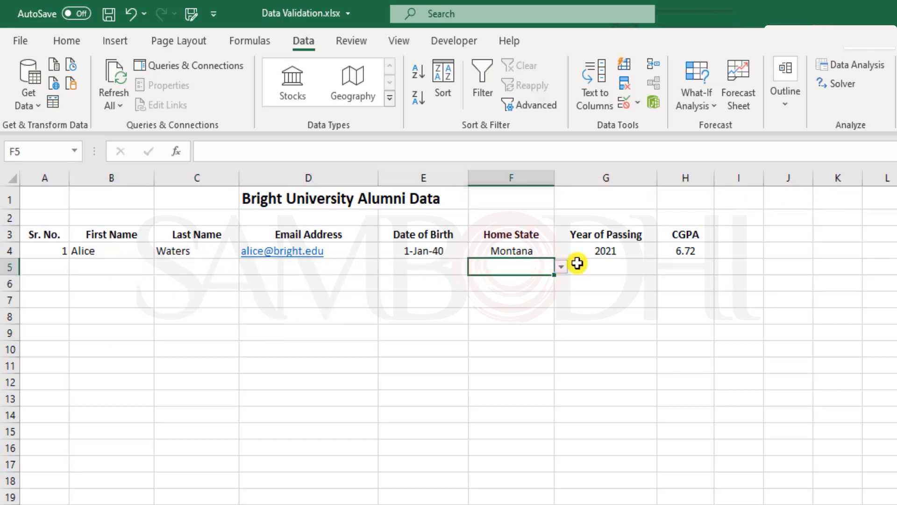
left_click(625, 267)
left_click(679, 252)
left_click(535, 266)
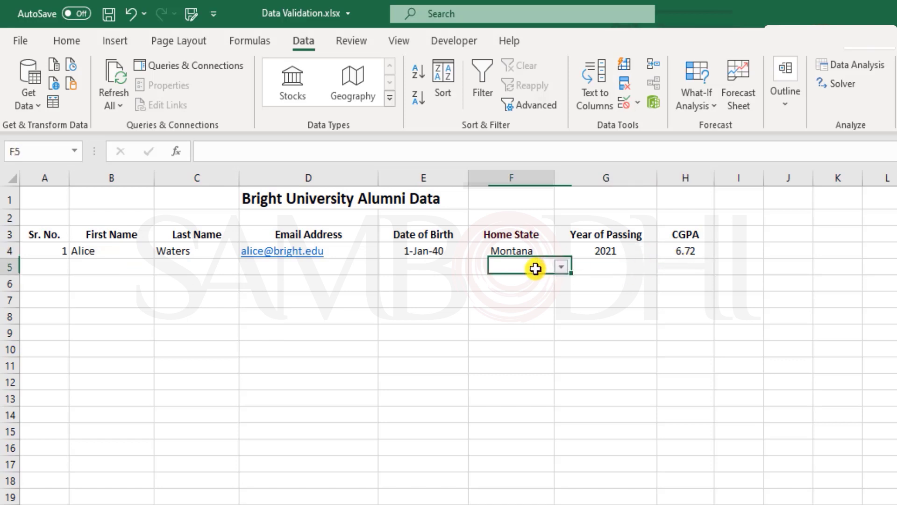
left_click(561, 266)
key("Escape")
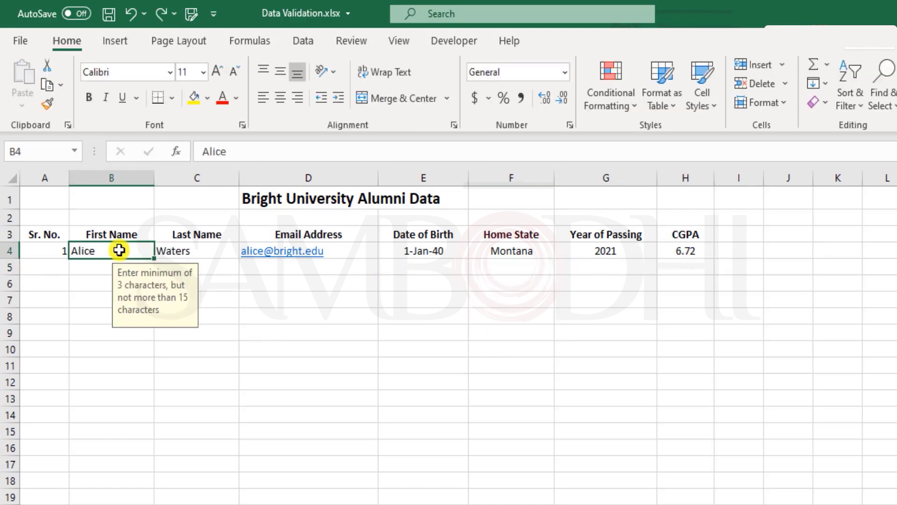
left_click_drag(119, 248, 659, 249)
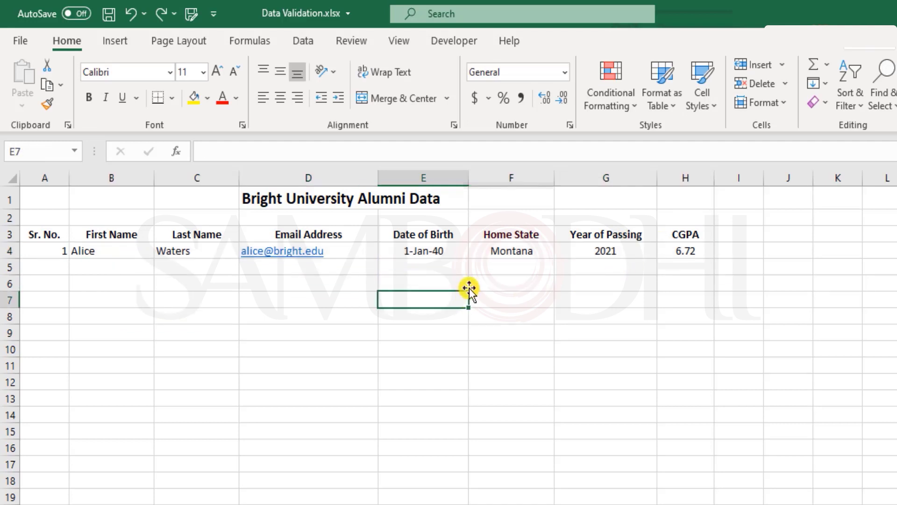
left_click_drag(40, 236, 675, 248)
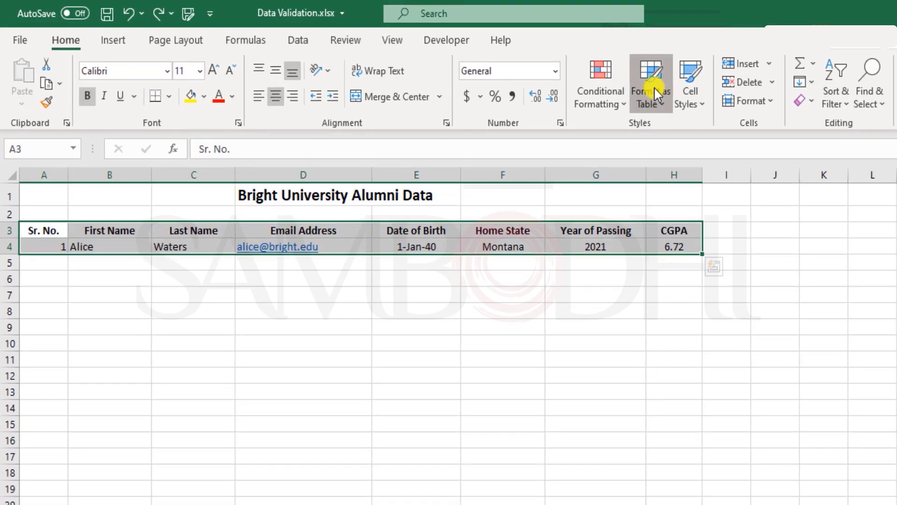
left_click(654, 86)
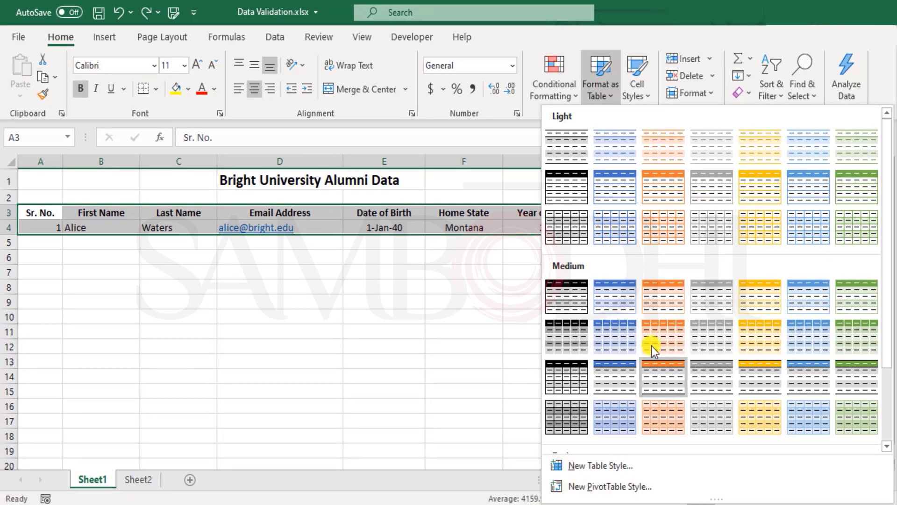
scroll(652, 344, "down", 3)
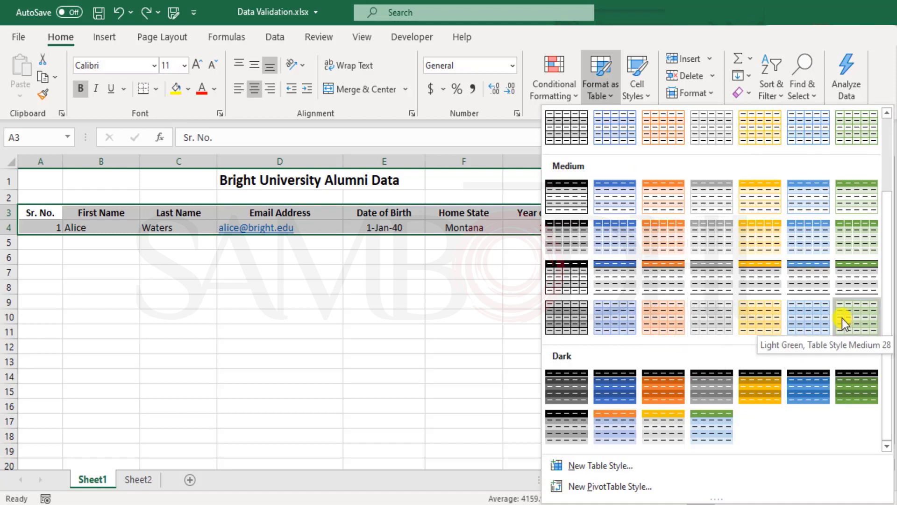
scroll(722, 276, "up", 3)
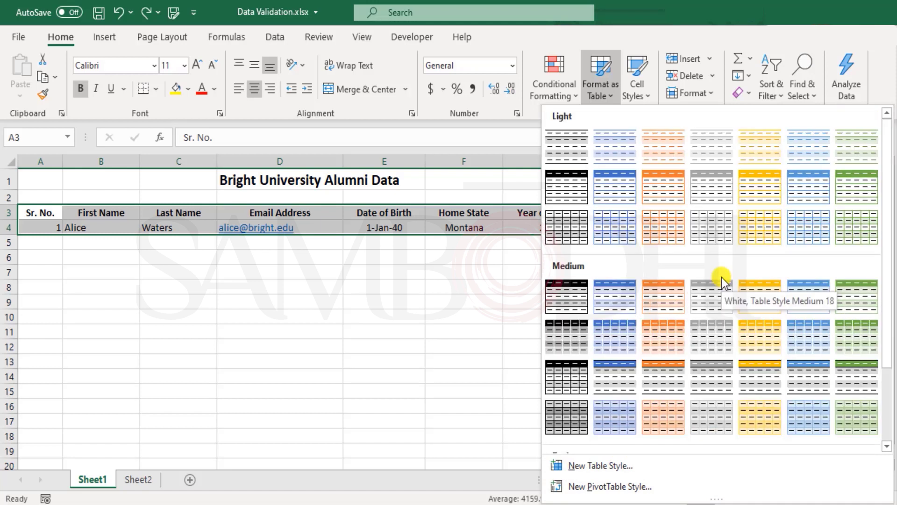
scroll(721, 276, "down", 3)
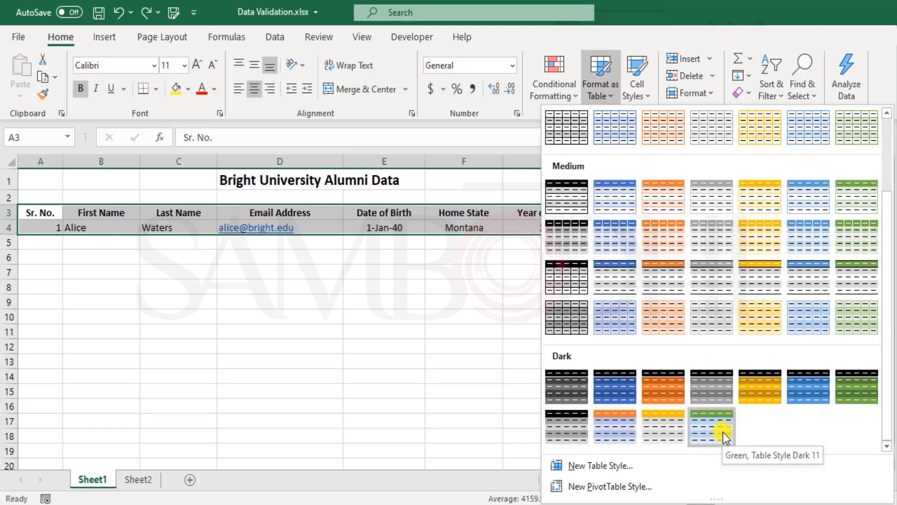
key("Escape")
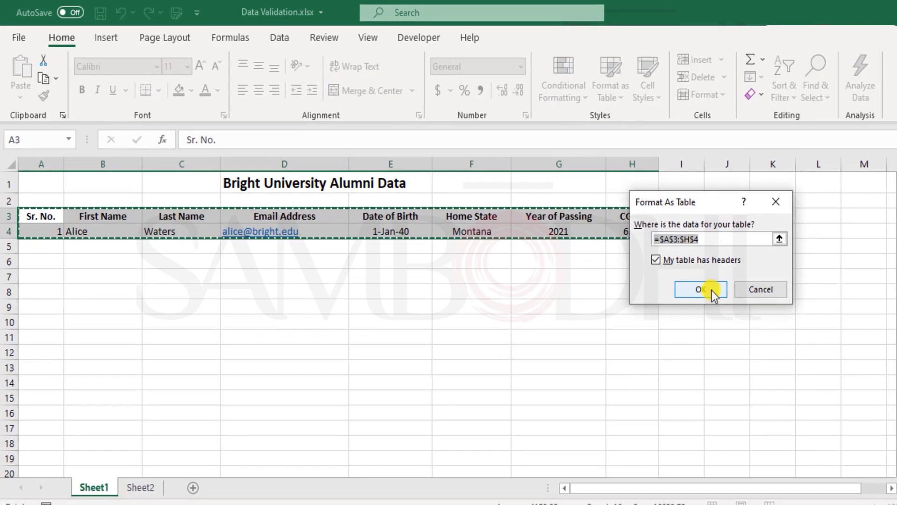
Step: Create the table with headers and toggle off its header filter arrows with Ctrl+Shift+L
left_click(711, 291)
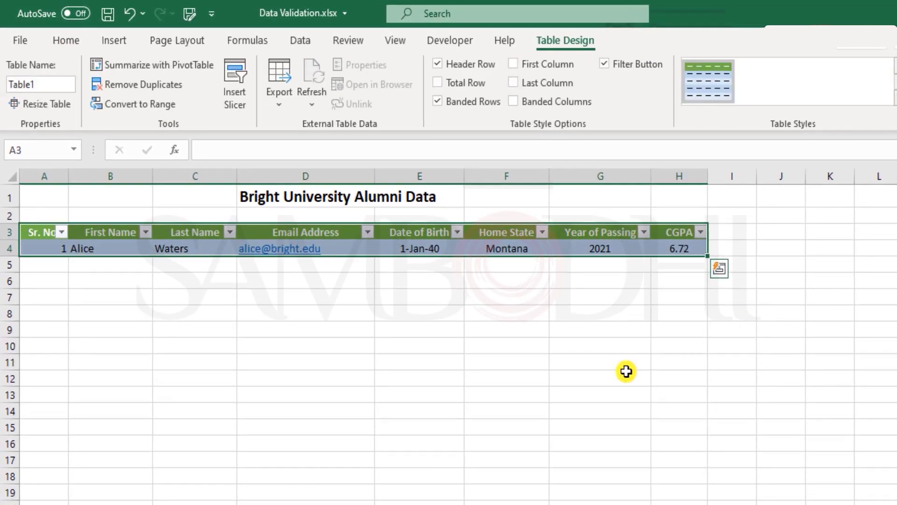
left_click(626, 372)
left_click(439, 233)
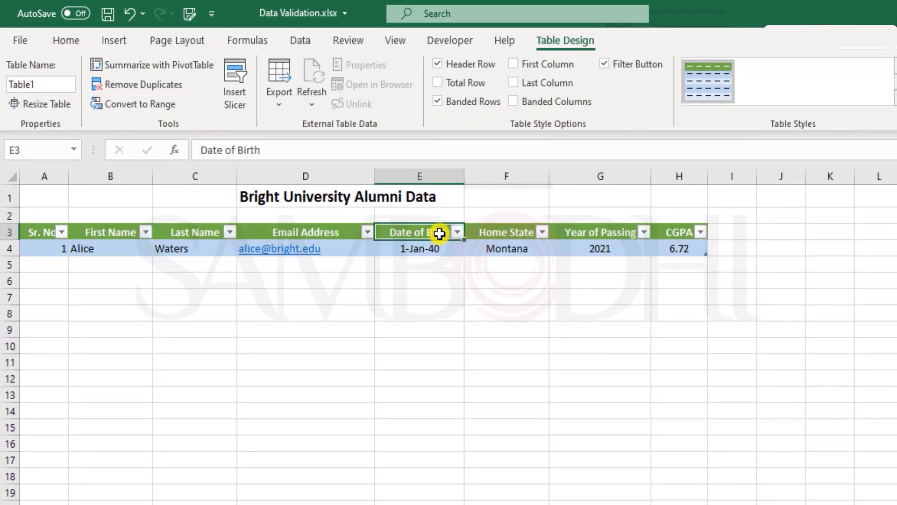
key("ctrl+shift+l")
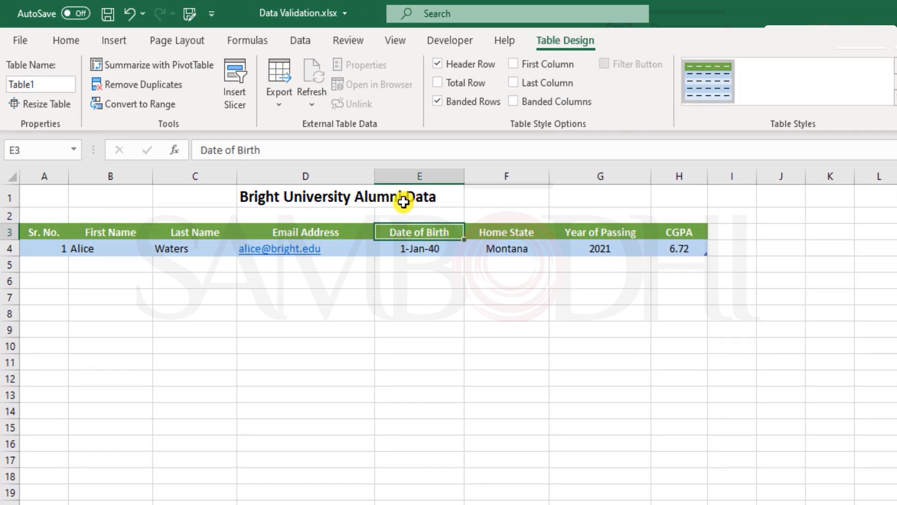
key("ctrl+z")
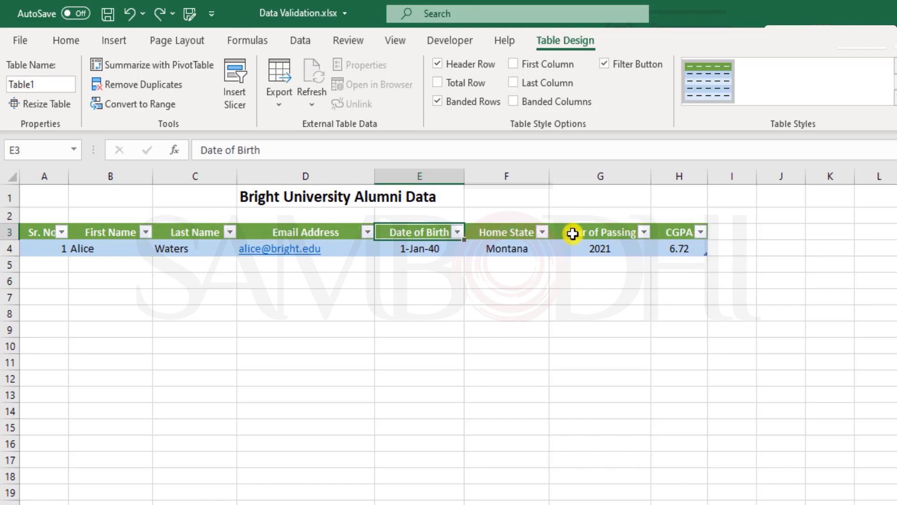
key("ctrl+y")
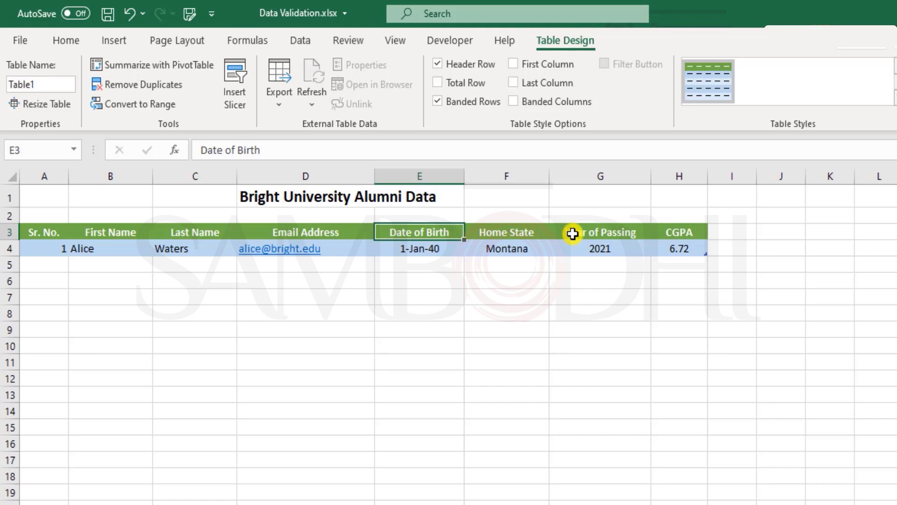
left_click(114, 262)
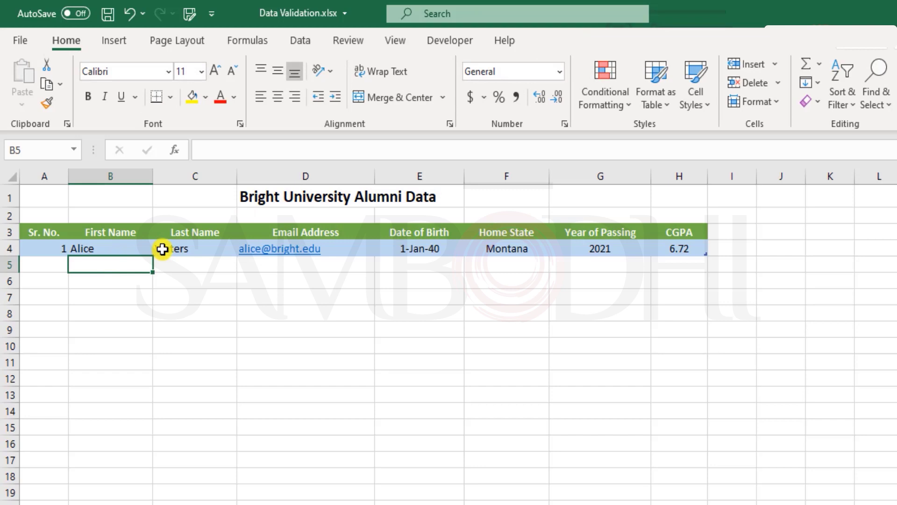
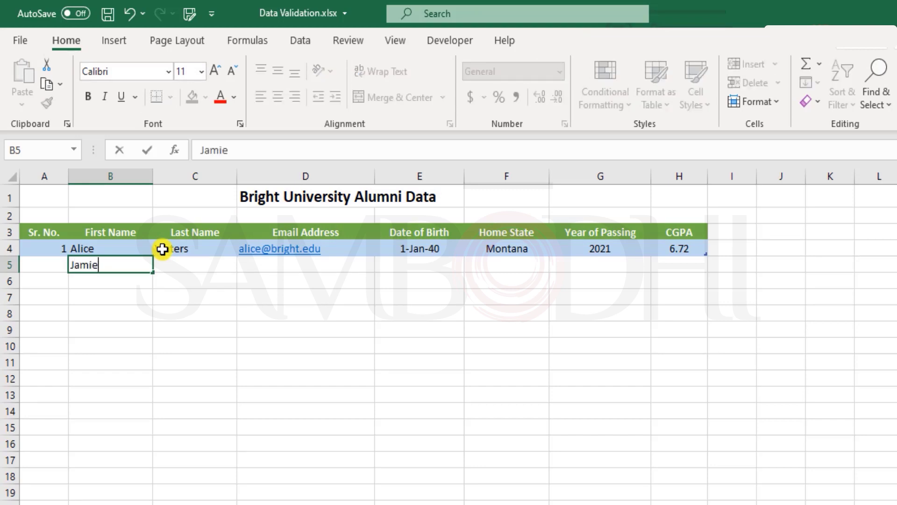
key("Tab")
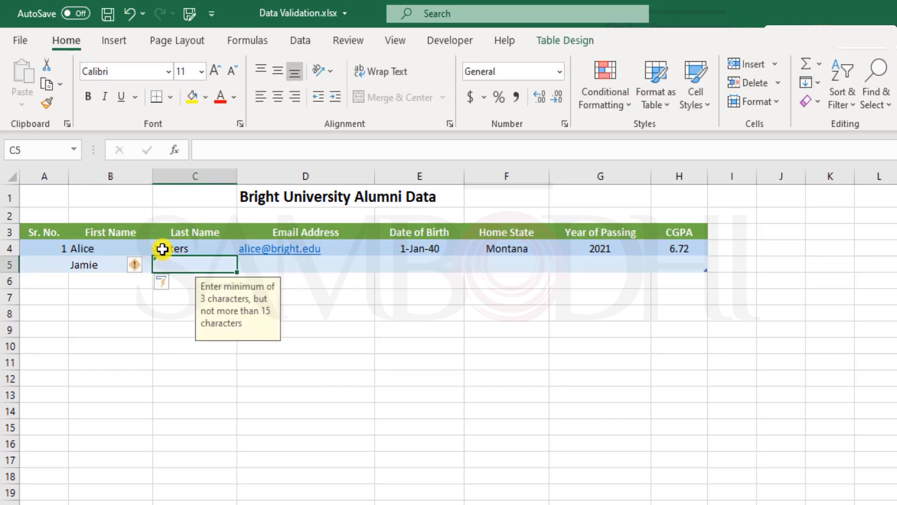
key("Tab")
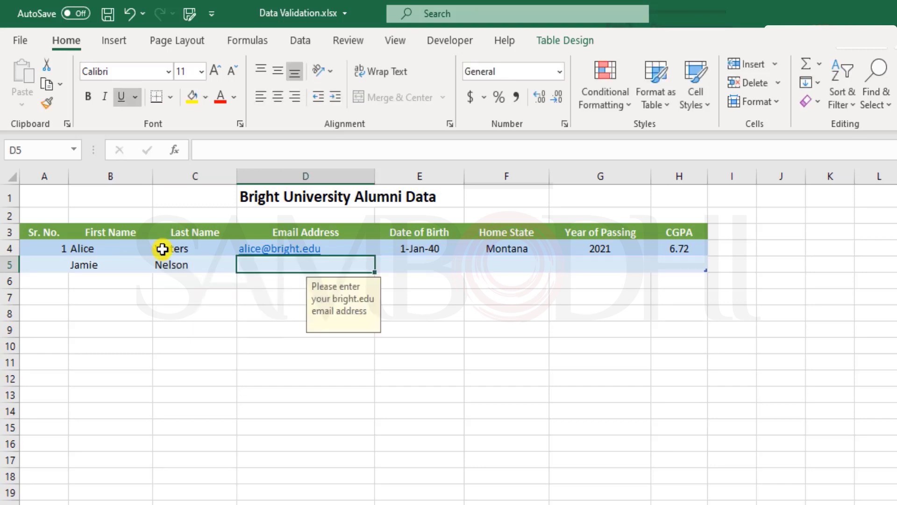
left_click(581, 294)
left_click(286, 268)
left_click_drag(287, 268, 666, 275)
left_click(592, 326)
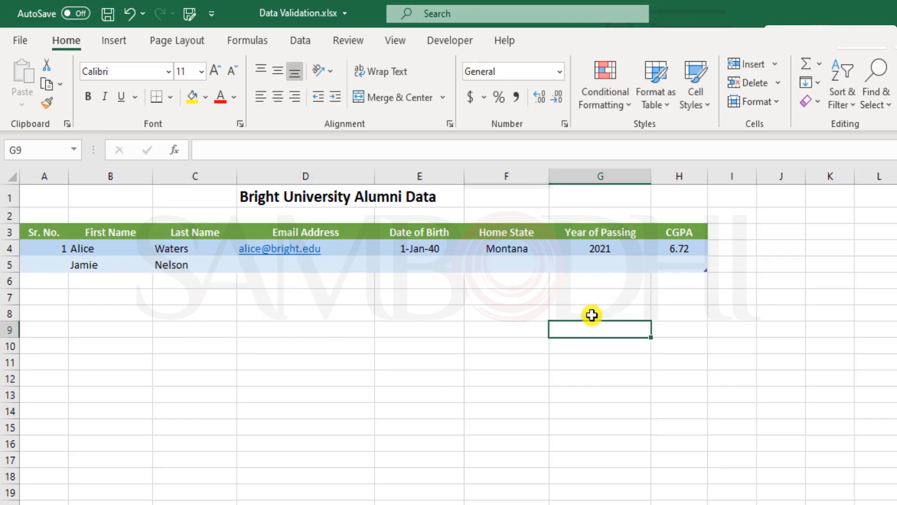
Step: Browse the Home State dropdown for F5 and close it without choosing a state
left_click(529, 265)
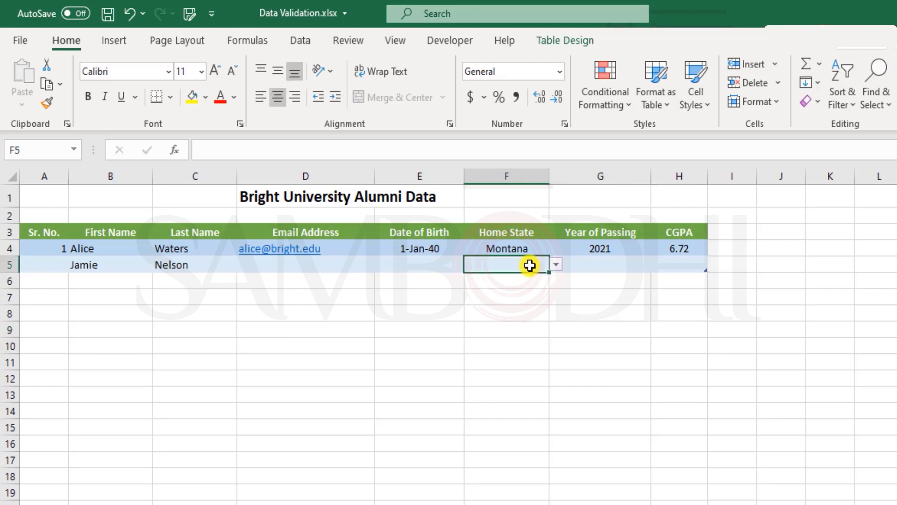
left_click(556, 264)
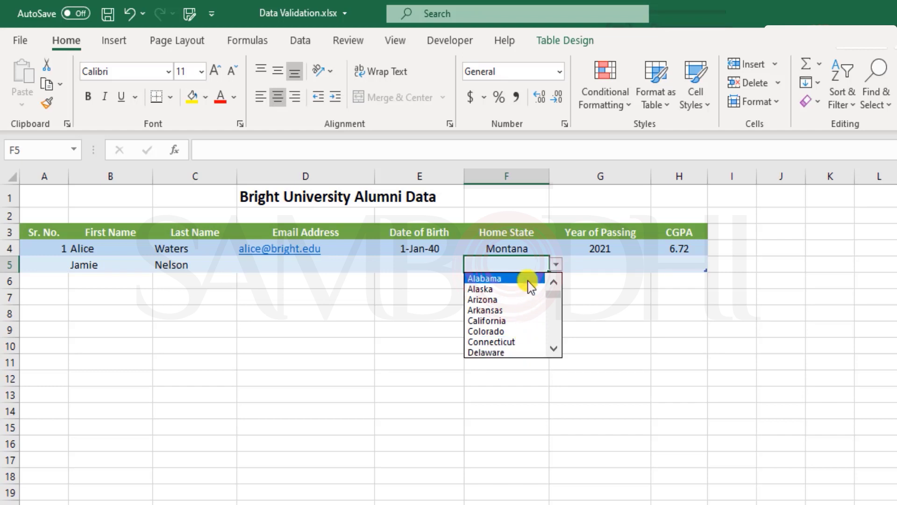
mouse_move(552, 293)
left_mouse_down()
mouse_move(556, 349)
mouse_move(551, 284)
left_mouse_up()
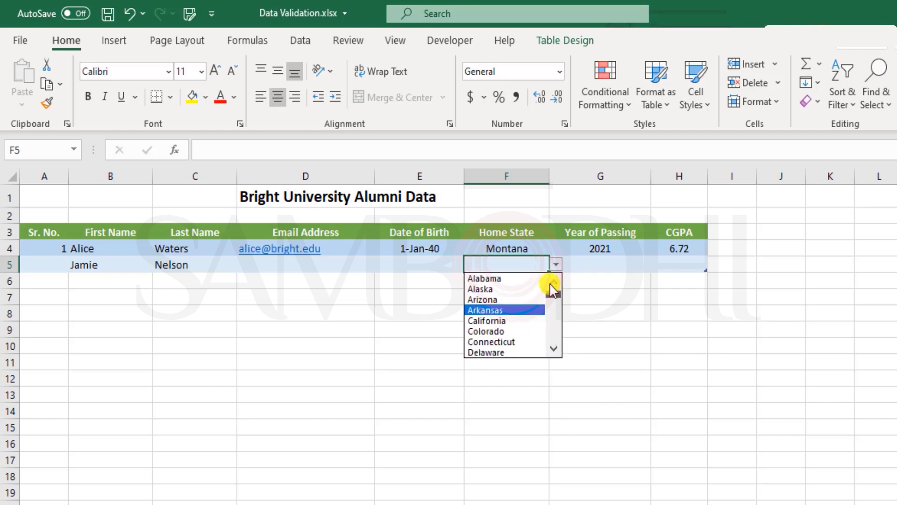
scroll(558, 313, "down", 1)
scroll(560, 320, "down", 10)
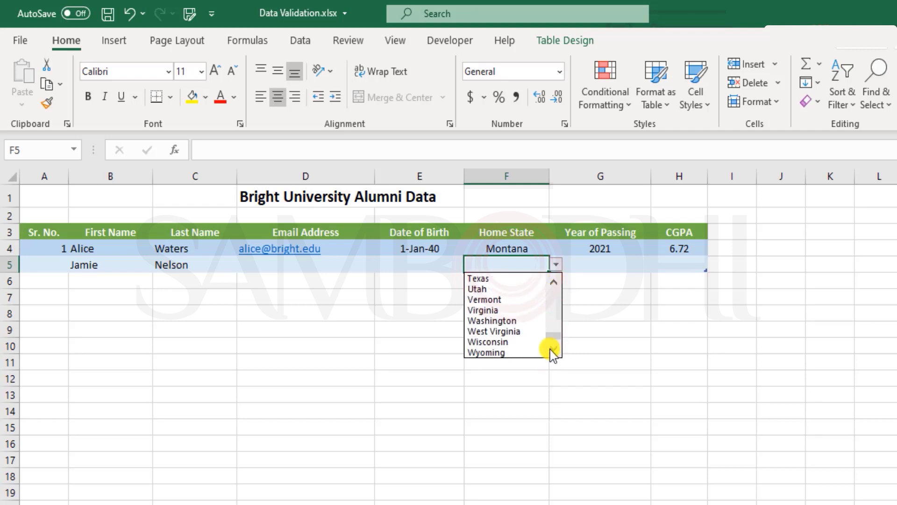
key("Escape")
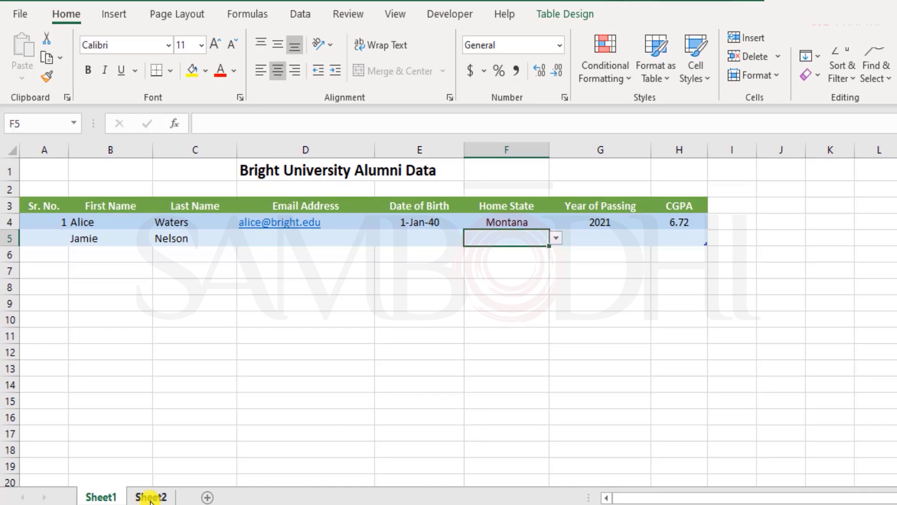
Step: Review the state list on Sheet2 down to Wyoming, then return to Sheet1
left_click(150, 497)
left_click_drag(134, 194, 141, 343)
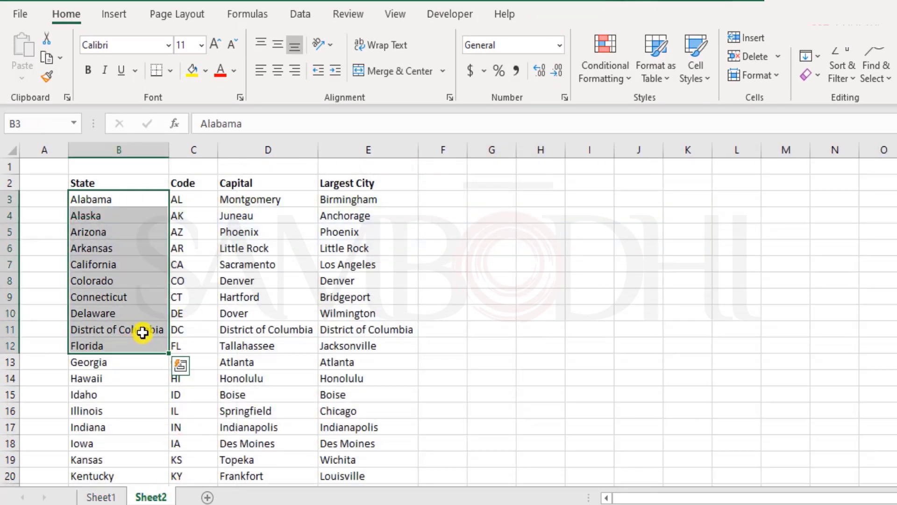
scroll(142, 334, "down", 14)
scroll(170, 473, "down", 1)
left_click(135, 281)
scroll(133, 280, "up", 15)
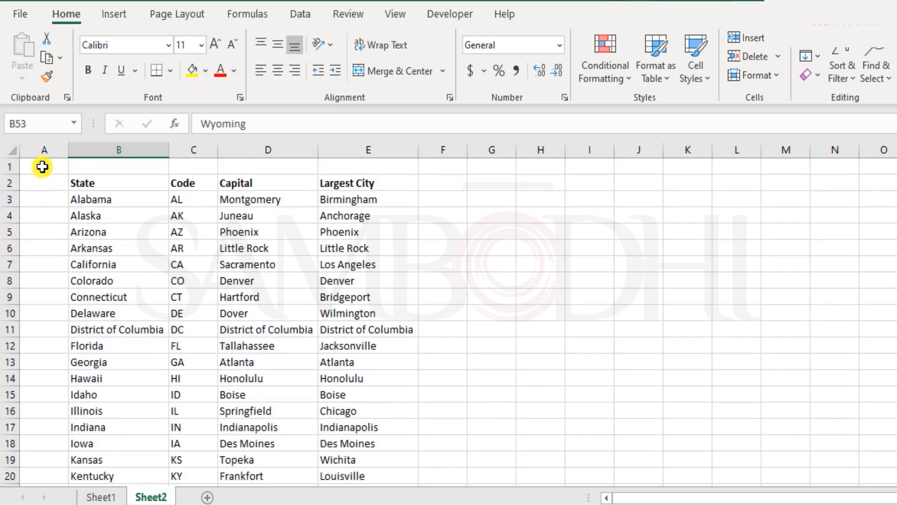
left_click(41, 166)
left_click(99, 495)
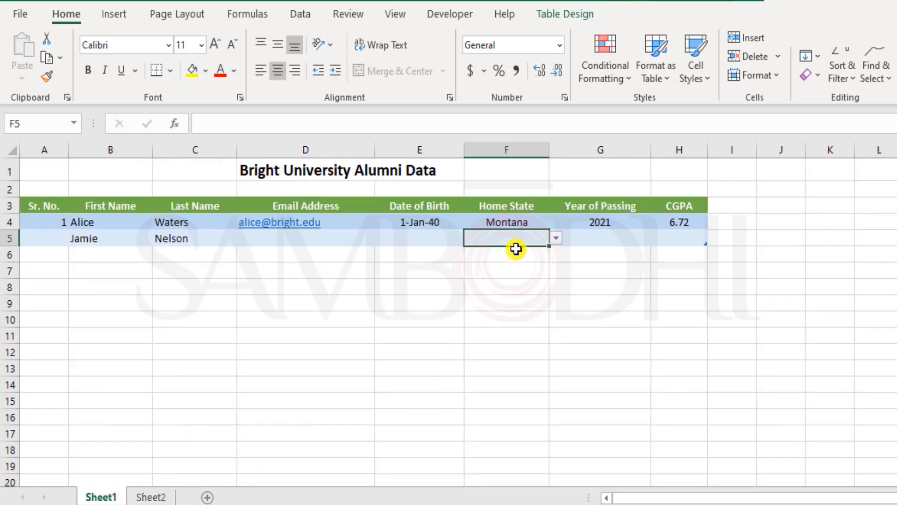
Step: Type random text 'kjbsgvjsfg' as Jamie's birth date in E5 and cancel the rejection
left_click(413, 238)
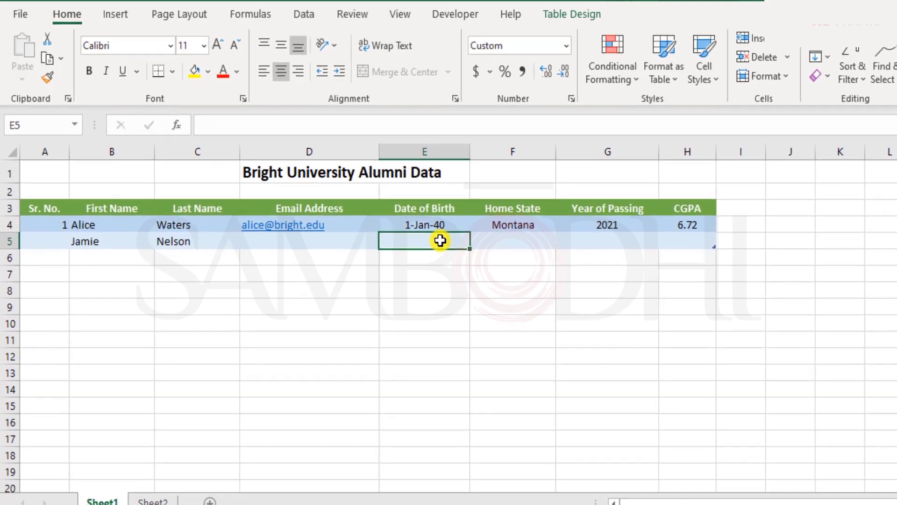
type("kjbsgvjsfg")
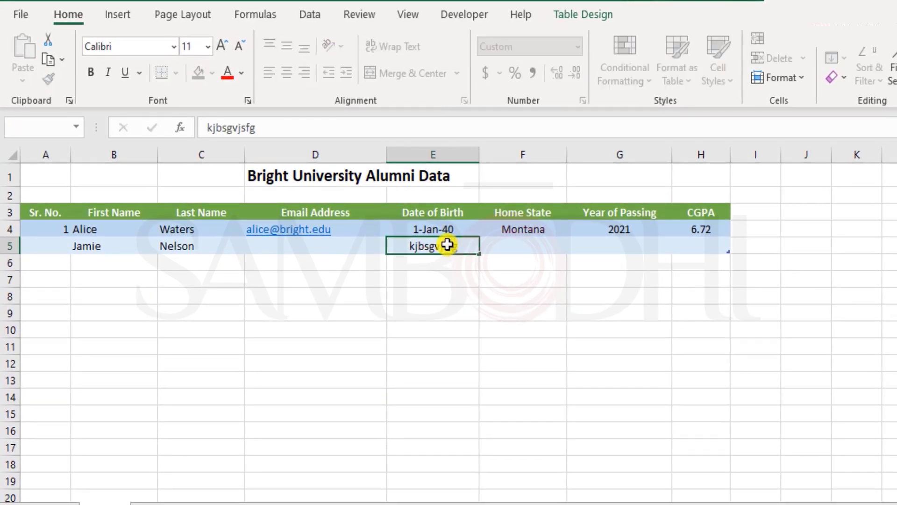
key("Return")
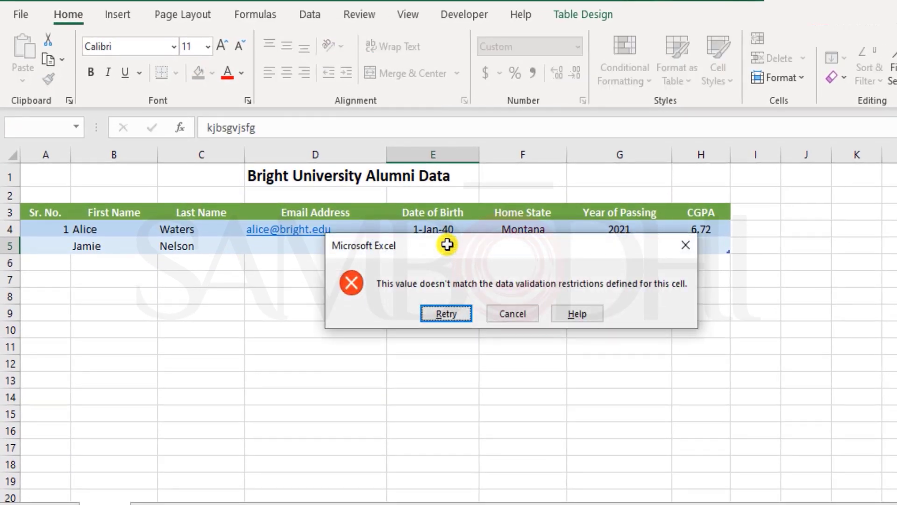
key("Escape")
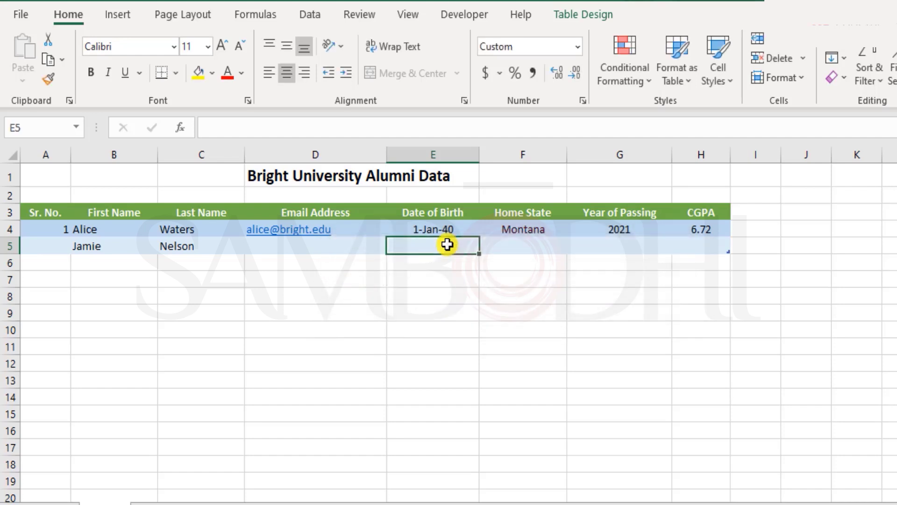
key("Left")
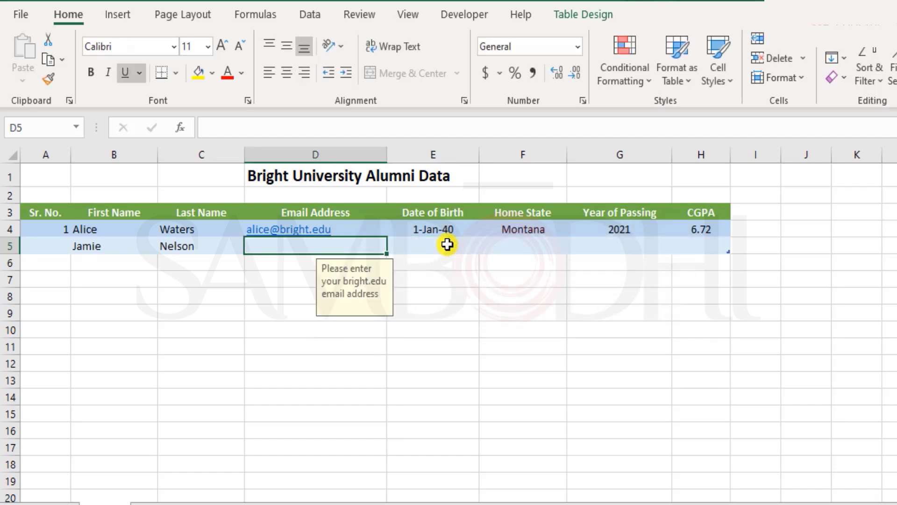
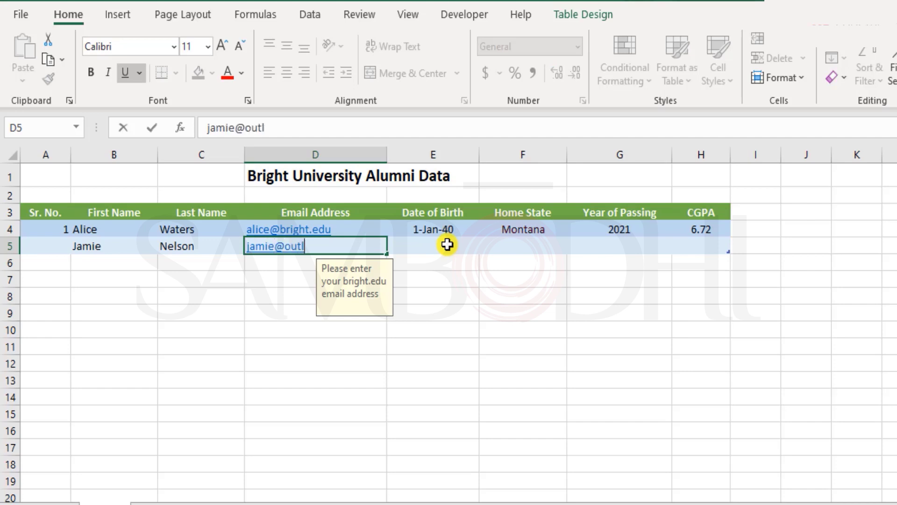
key("Return")
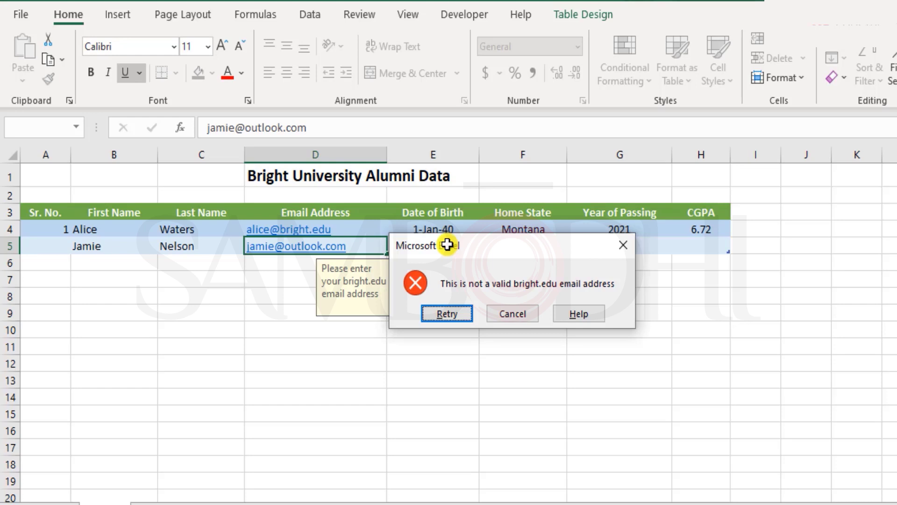
key("Escape")
key("Left")
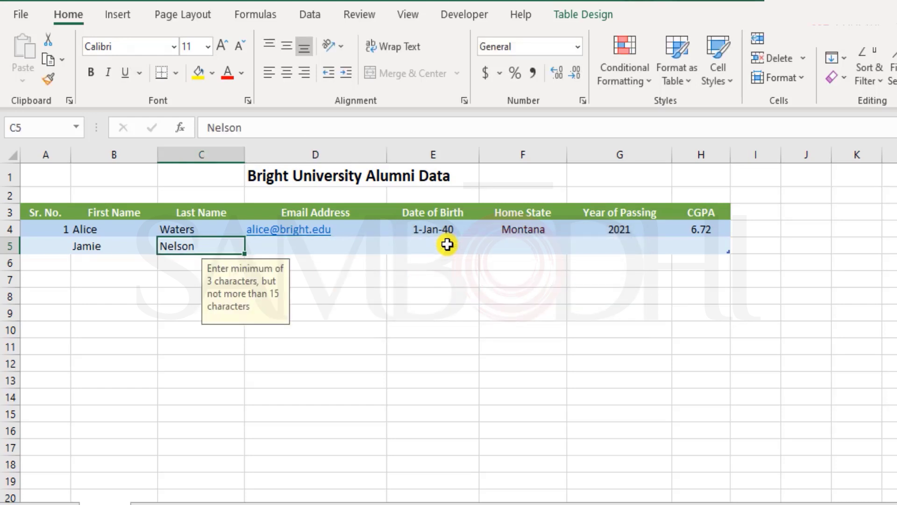
key("Left")
key("Left")
key("Right")
key("Left")
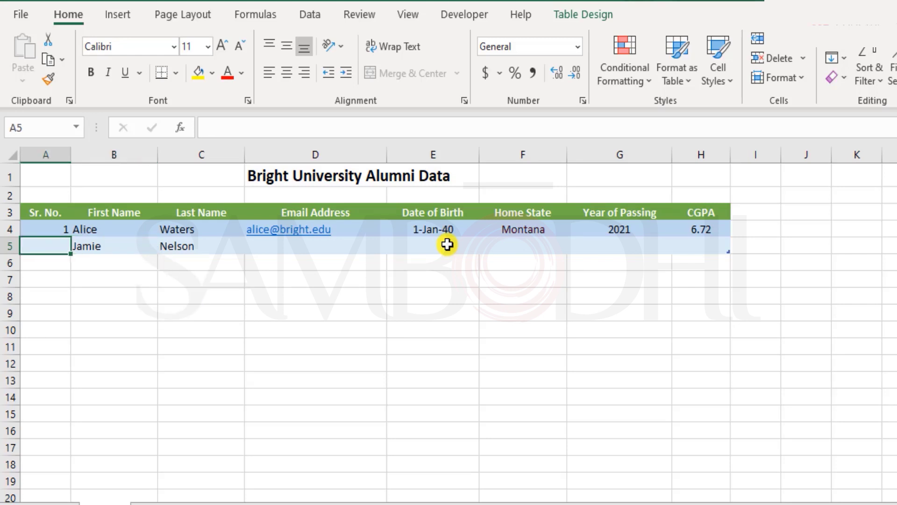
Step: Type serial number 2 in A5, then undo it
key("Right")
key("Left")
type("2")
key("Return")
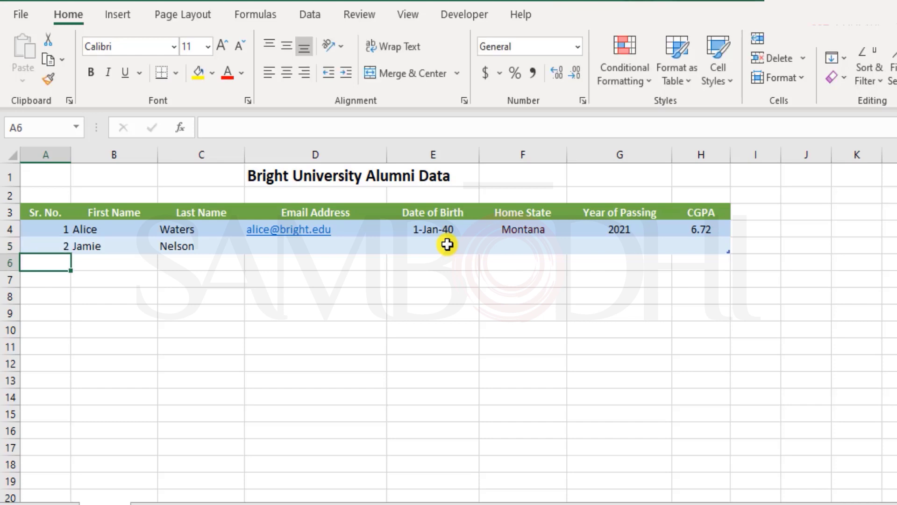
key("ctrl+z")
Step: Enter the formula =A4+1 in A5 so Jamie's serial number follows the row above
key("Up")
key("Up")
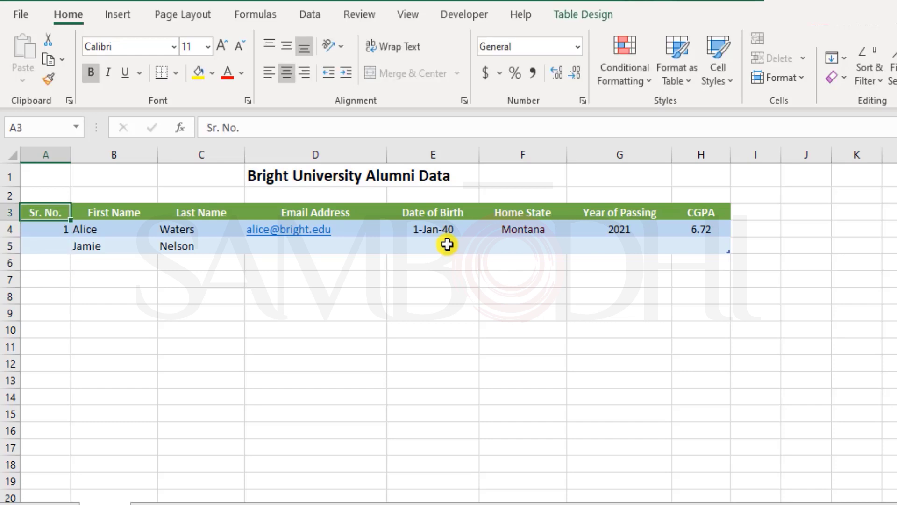
key("shift+Down")
key("shift+Right")
key("shift+Down")
key("Down")
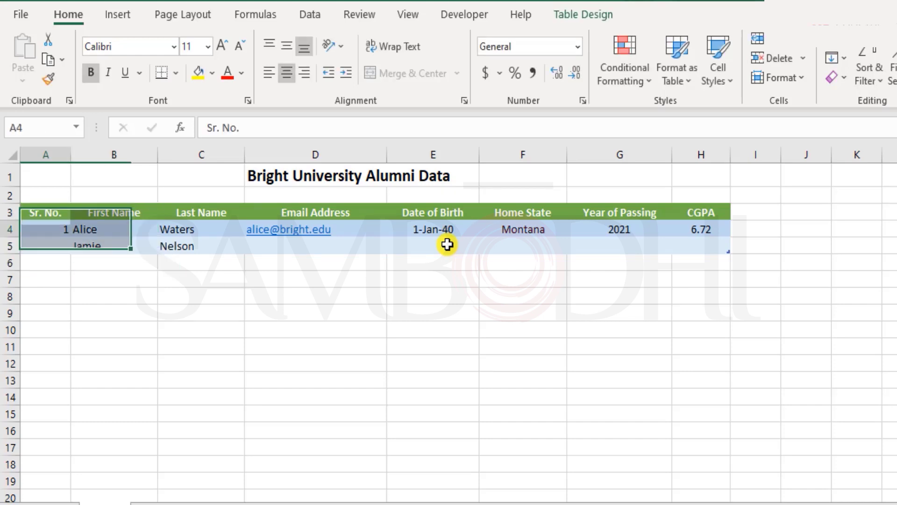
key("Down")
type("=")
key("Up")
type("+1")
key("Return")
key("Up")
key("Right")
key("Right")
key("Right")
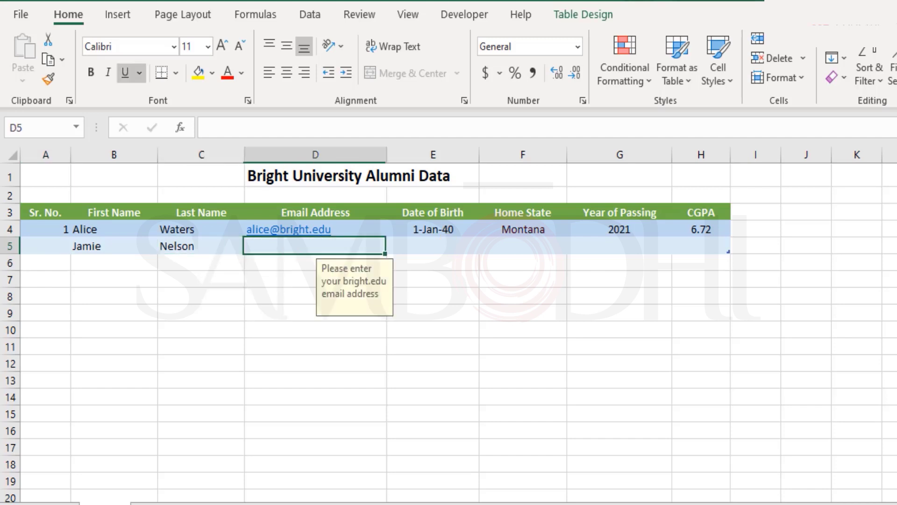
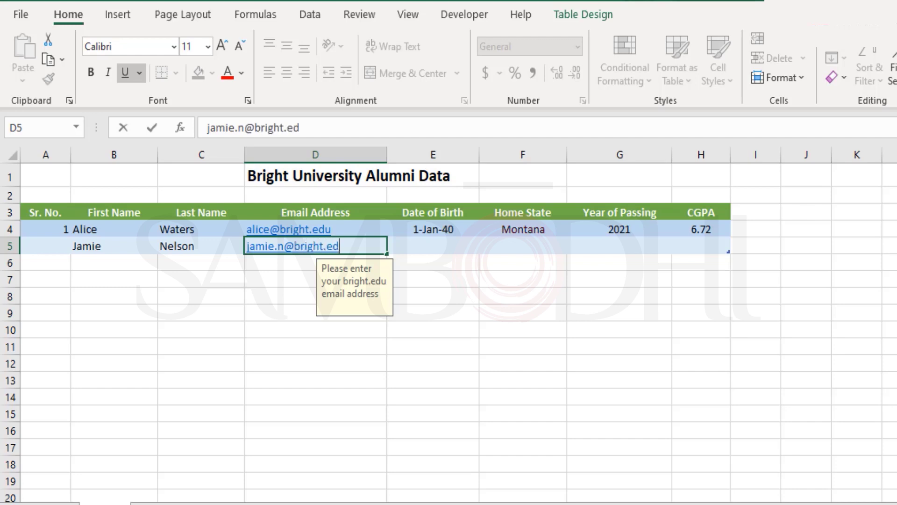
key("Tab")
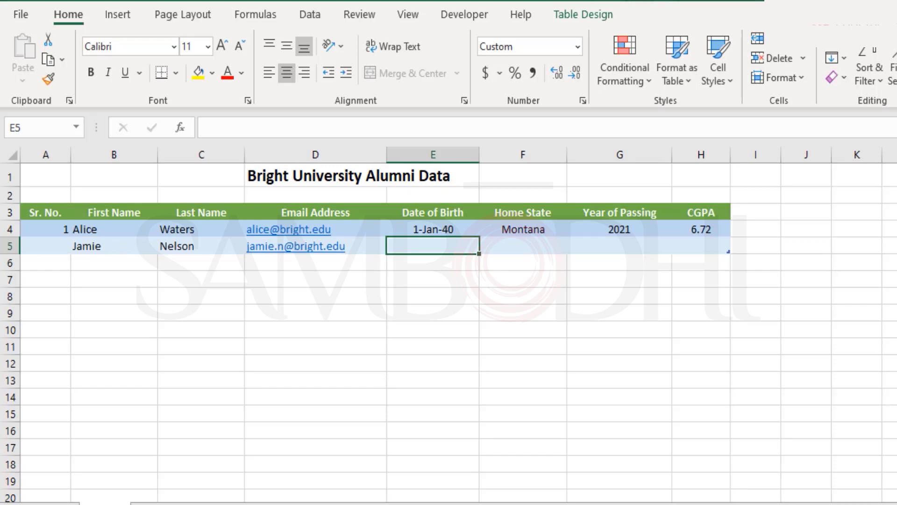
Step: Enter 15 aug 2015 as Jamie's birth date and see validation reject it
type("15 aug")
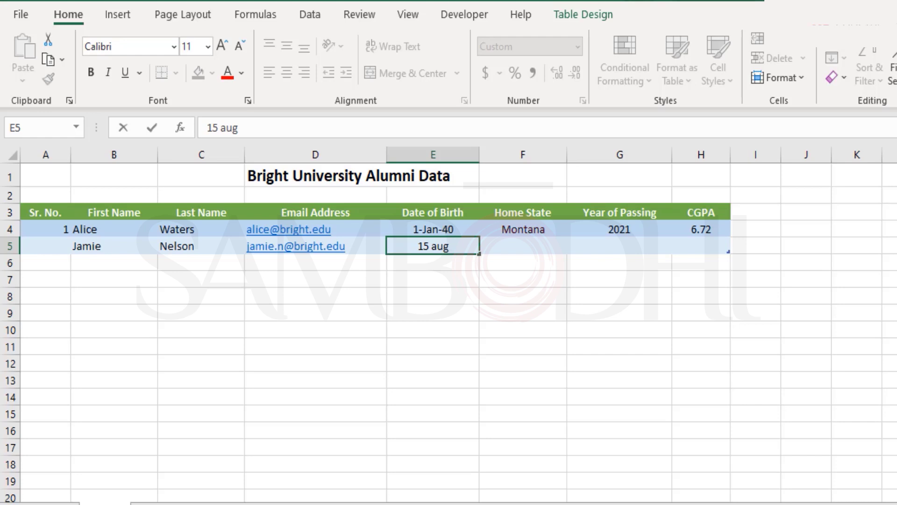
type(" 2015")
key("Return")
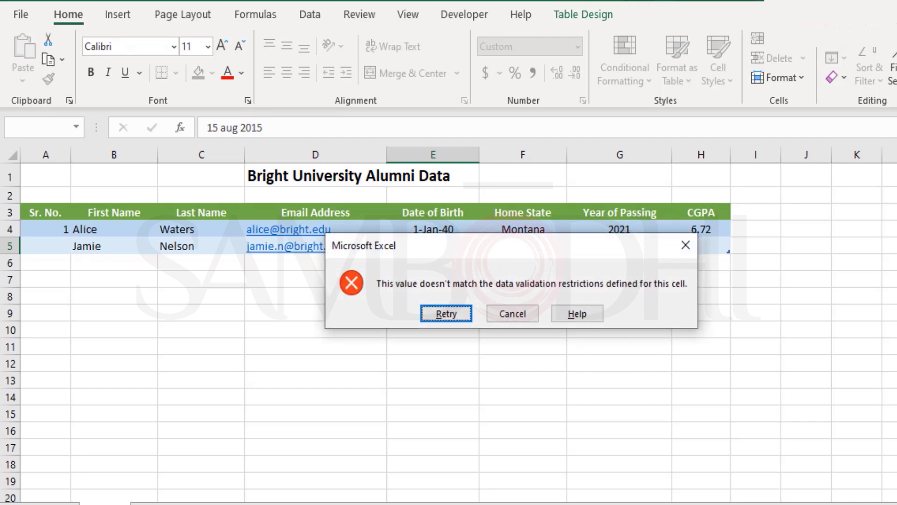
key("Return")
Step: Change the year to 2000 and commit 15 aug 2000 as the birth date
key("Right")
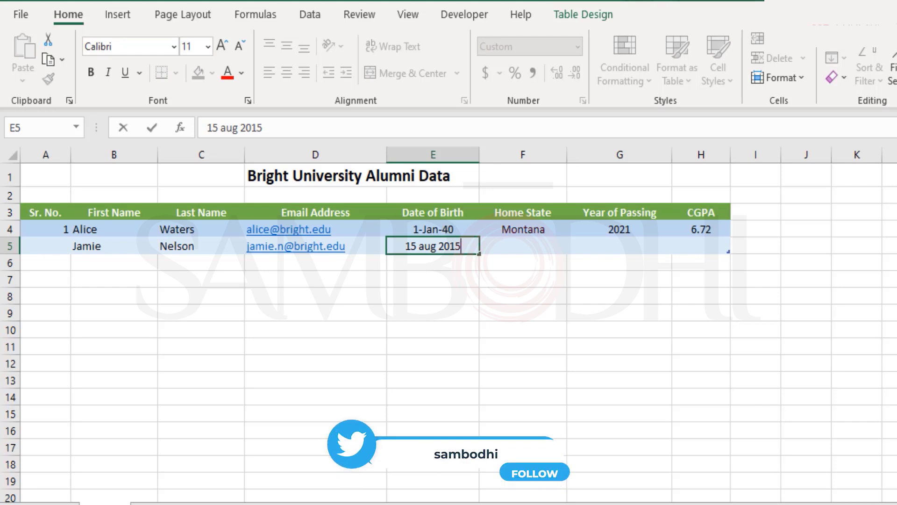
key("BackSpace")
key("BackSpace")
type("00")
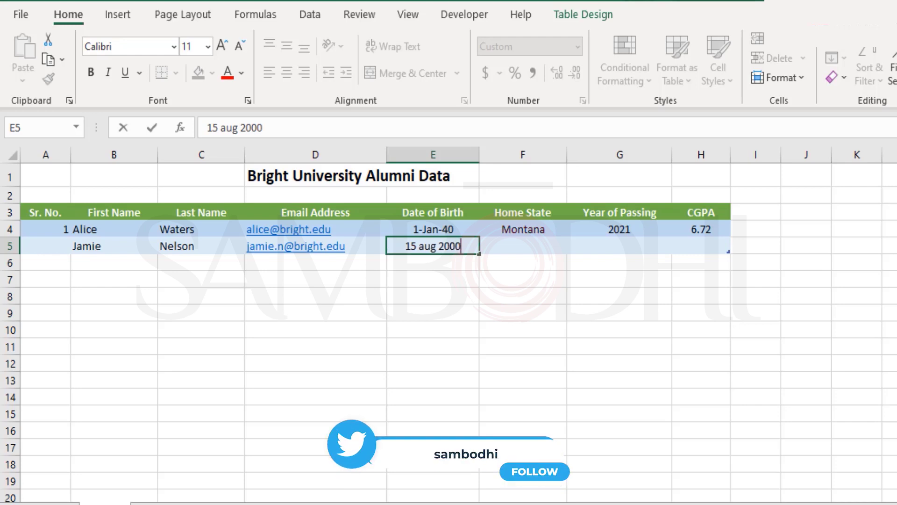
key("Tab")
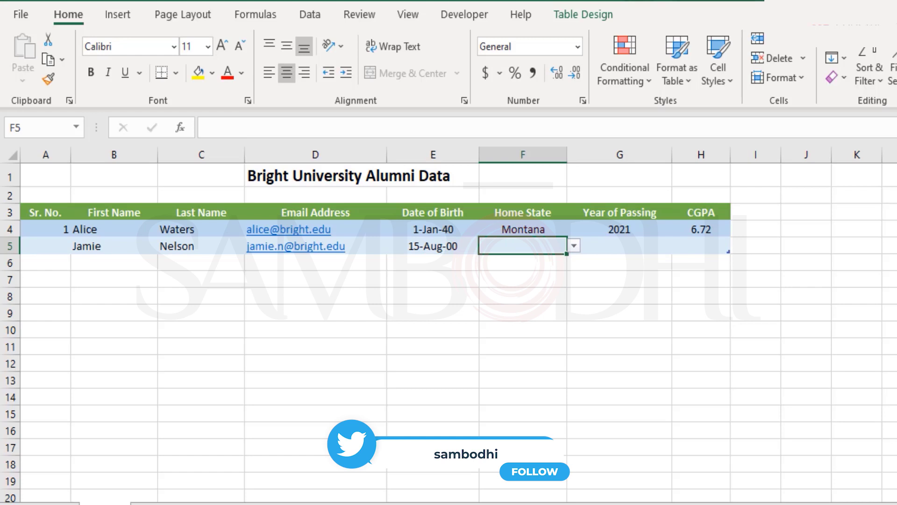
Step: Choose Colorado as the Home State in F5 from its dropdown list
key("alt+Down")
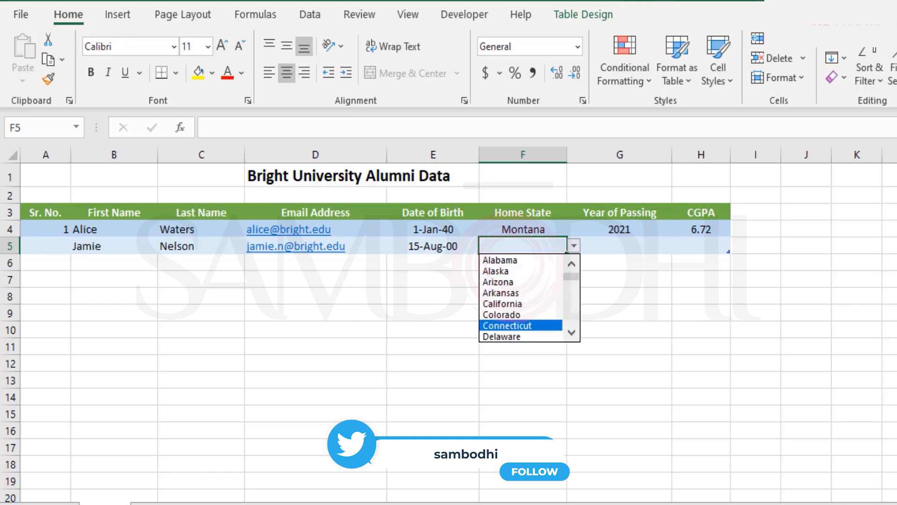
key("Up")
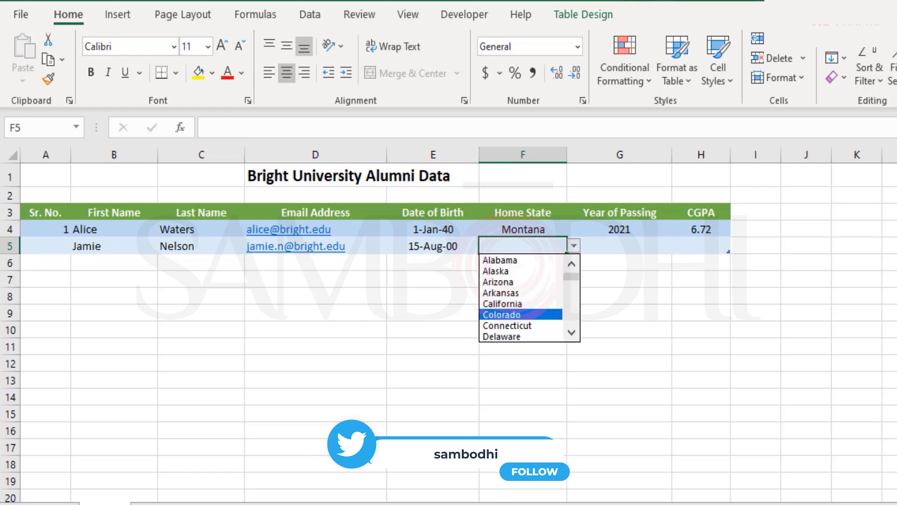
key("Return")
key("Tab")
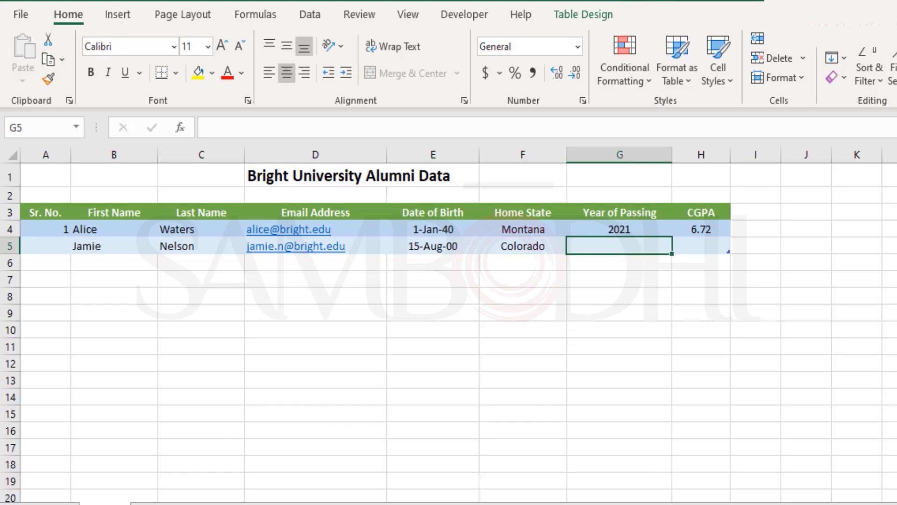
Step: Confirm G5 rejects passing years 2000 and 2022, then enter 2020
type("2000")
key("Return")
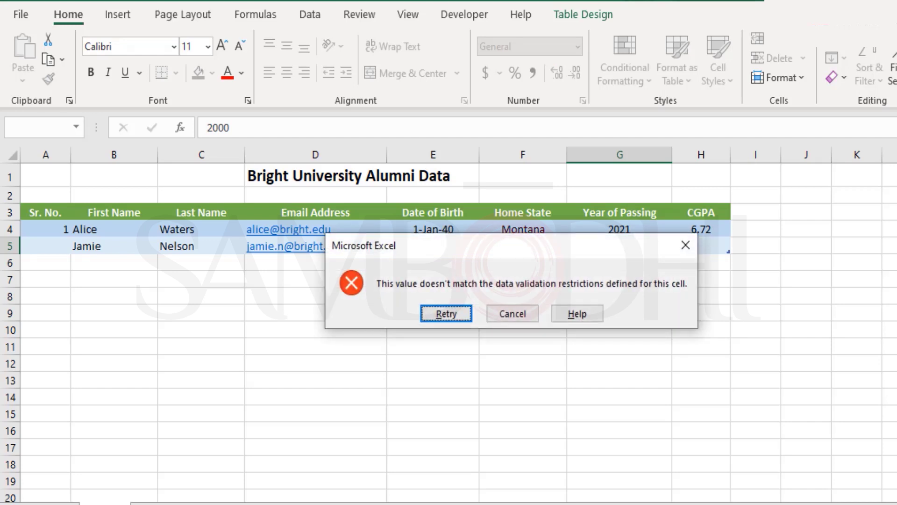
key("Escape")
type("2022")
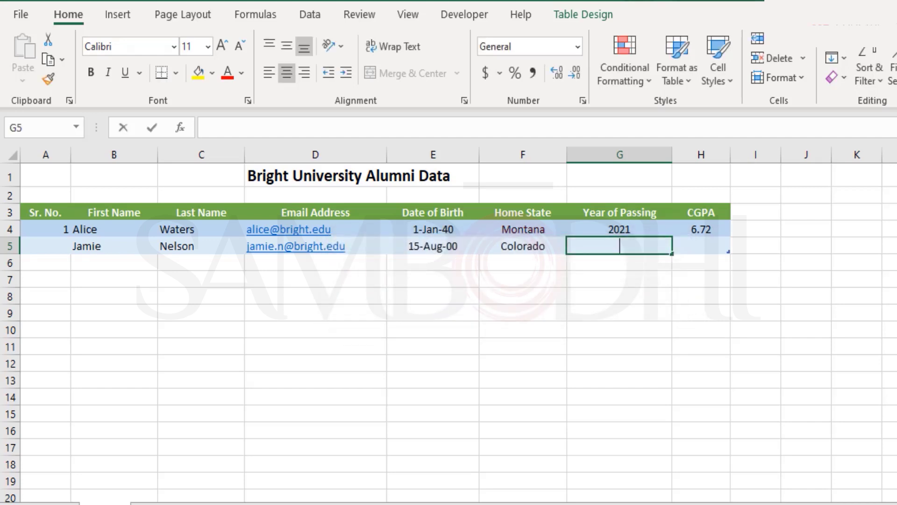
key("Return")
key("Escape")
type("2020")
key("Tab")
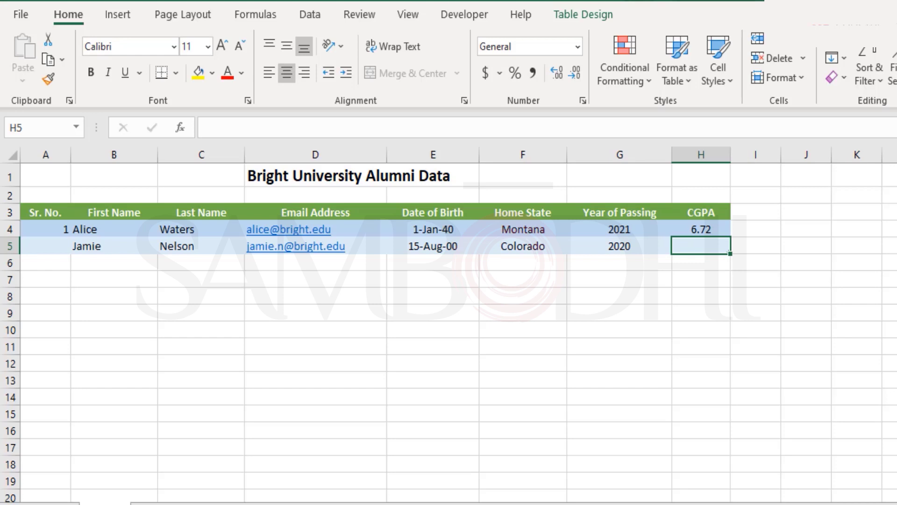
Step: Confirm H5 rejects the text 'sulf' as CGPA, then enter 7.14
type("sulf")
key("Return")
key("Escape")
type("7")
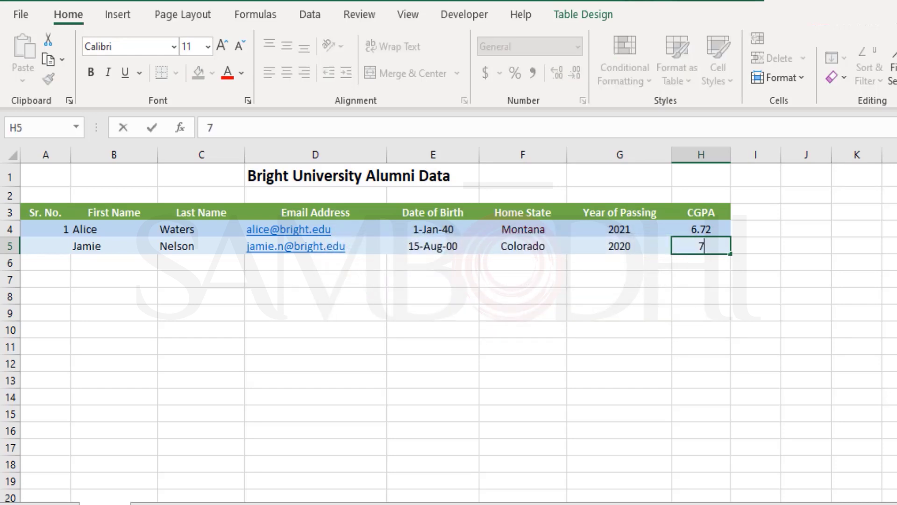
type(".14")
key("Return")
Step: Review the completed row 5 entries, moving from G5 back to A5
left_click(619, 245)
left_click(433, 246)
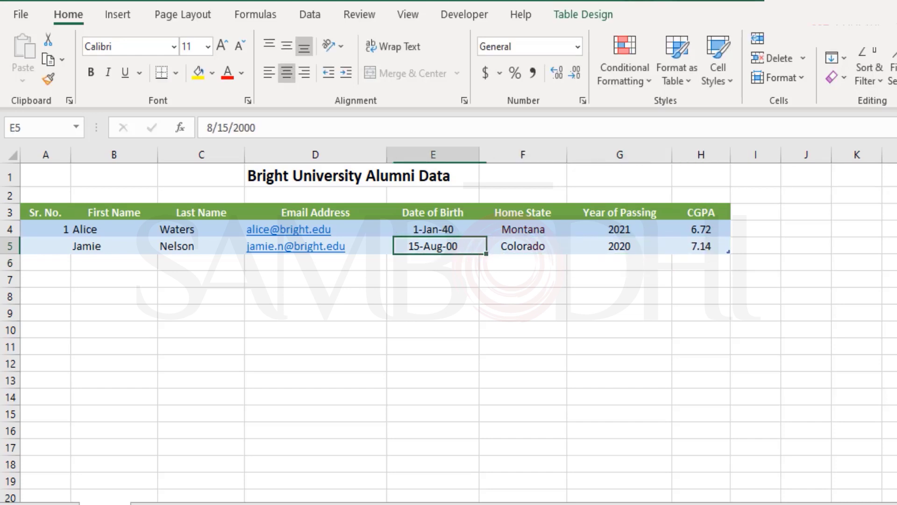
left_click(113, 246)
left_click(46, 246)
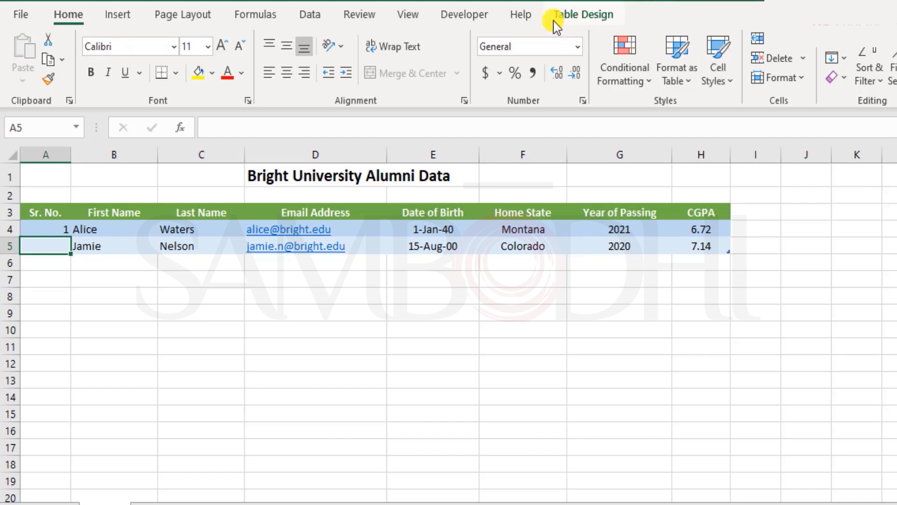
left_click(312, 15)
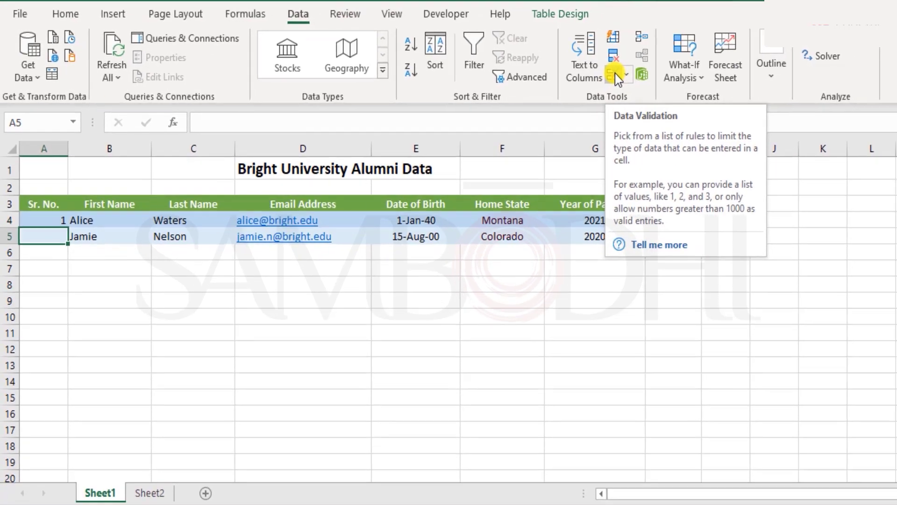
left_click(640, 79)
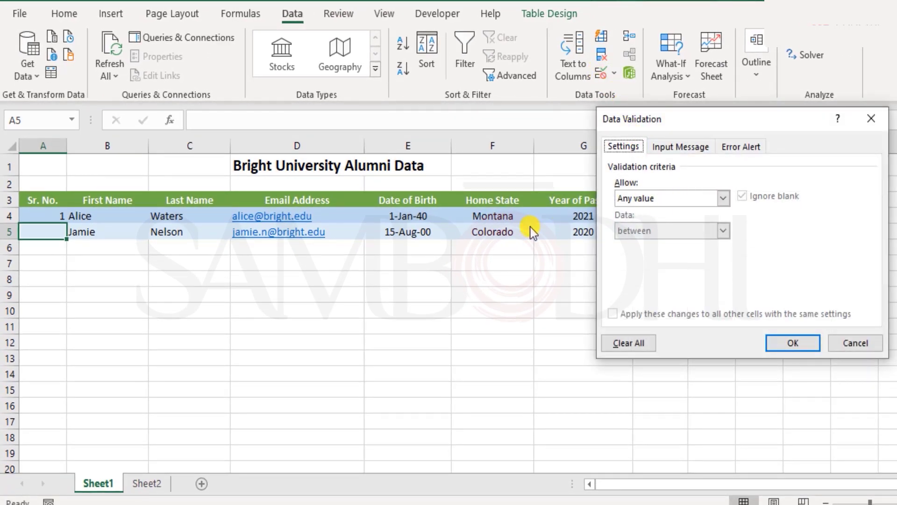
left_click(855, 344)
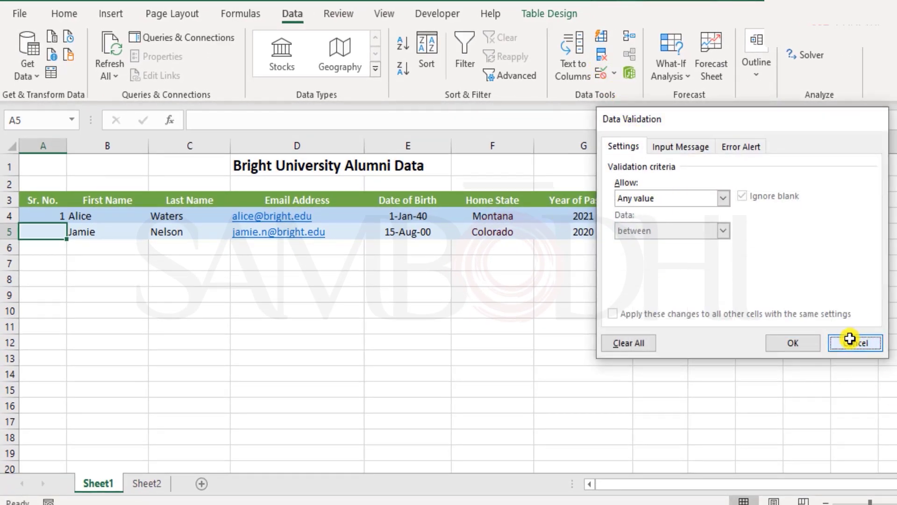
left_click(351, 228)
left_click(602, 75)
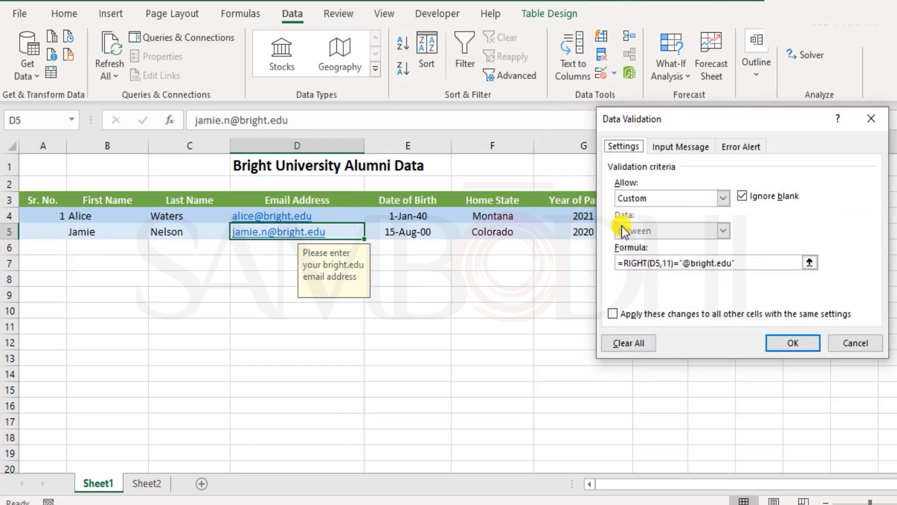
left_click(706, 198)
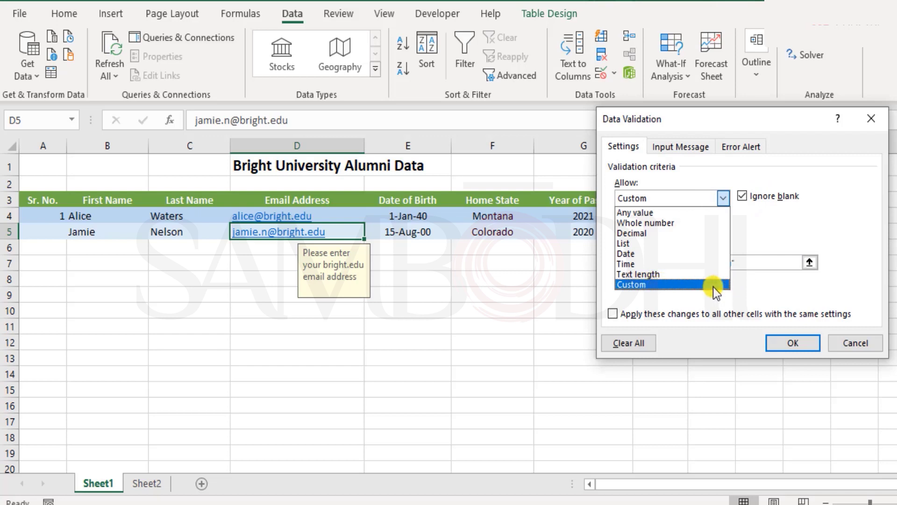
left_click(713, 286)
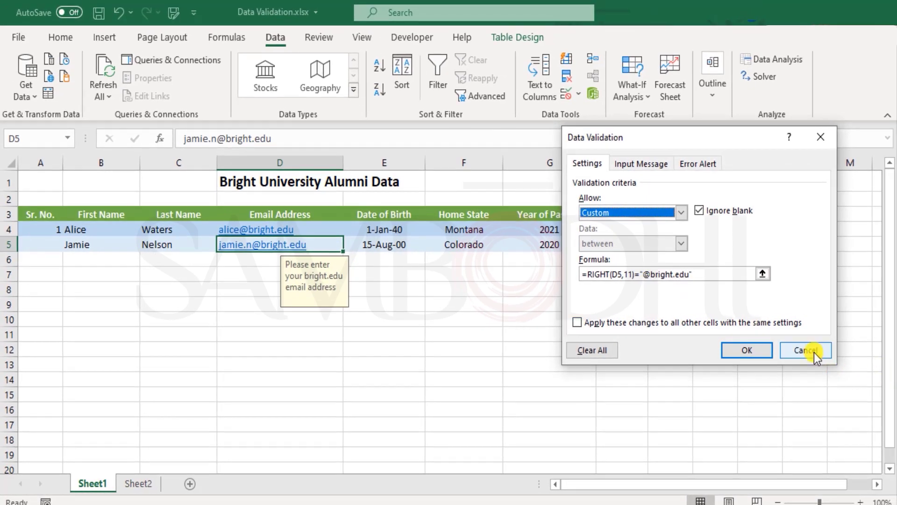
left_click(805, 351)
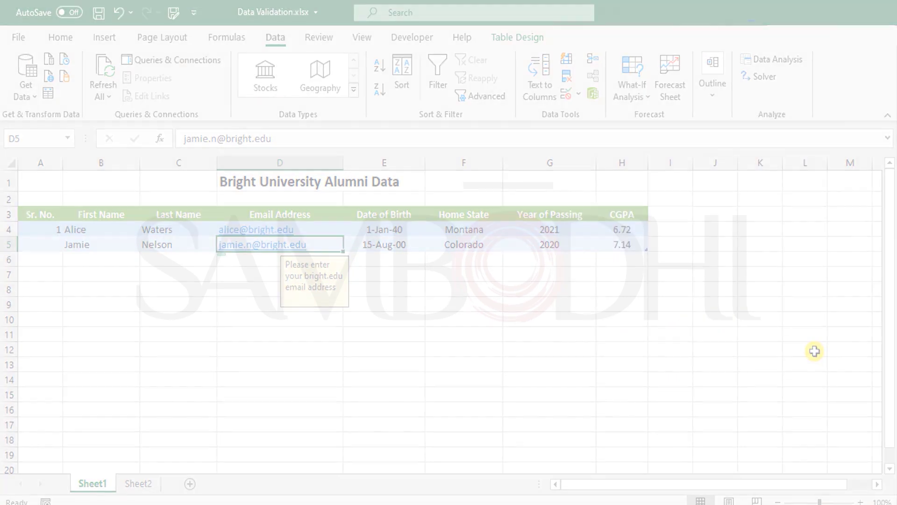